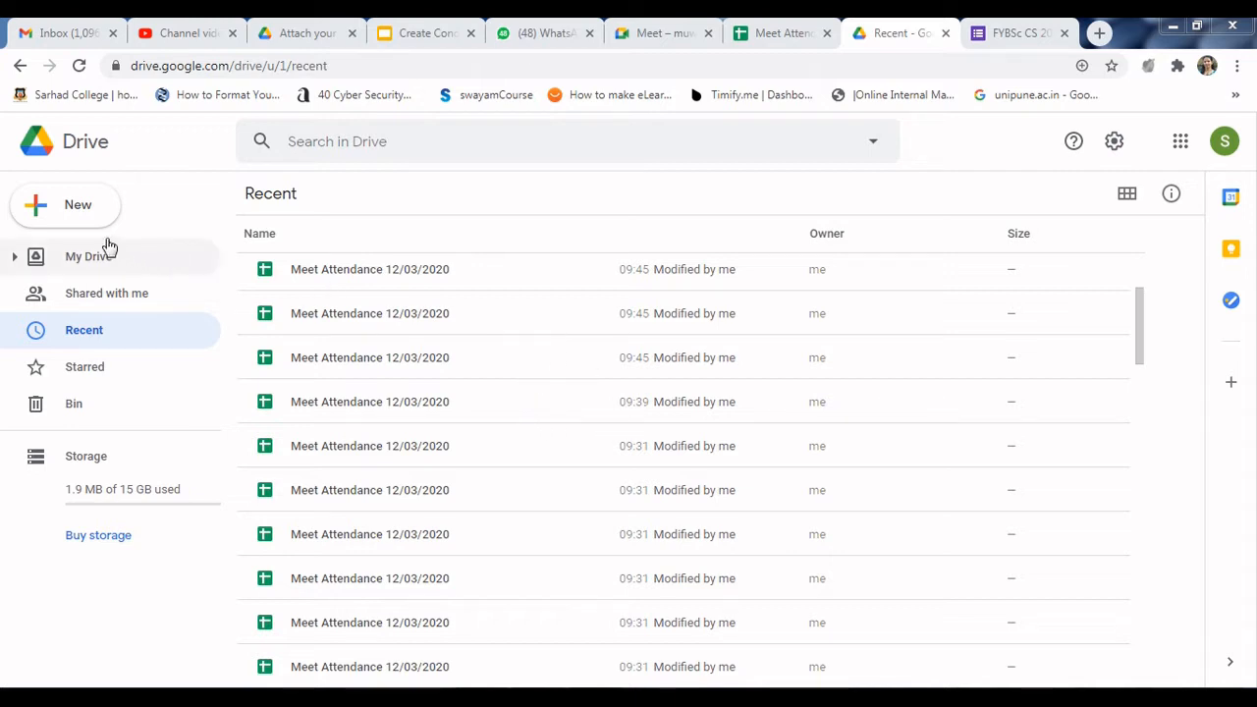
# Create a new blank Google Form from Drive and set its title to "Class_Name_SubjectName"
pyautogui.click(59, 214)
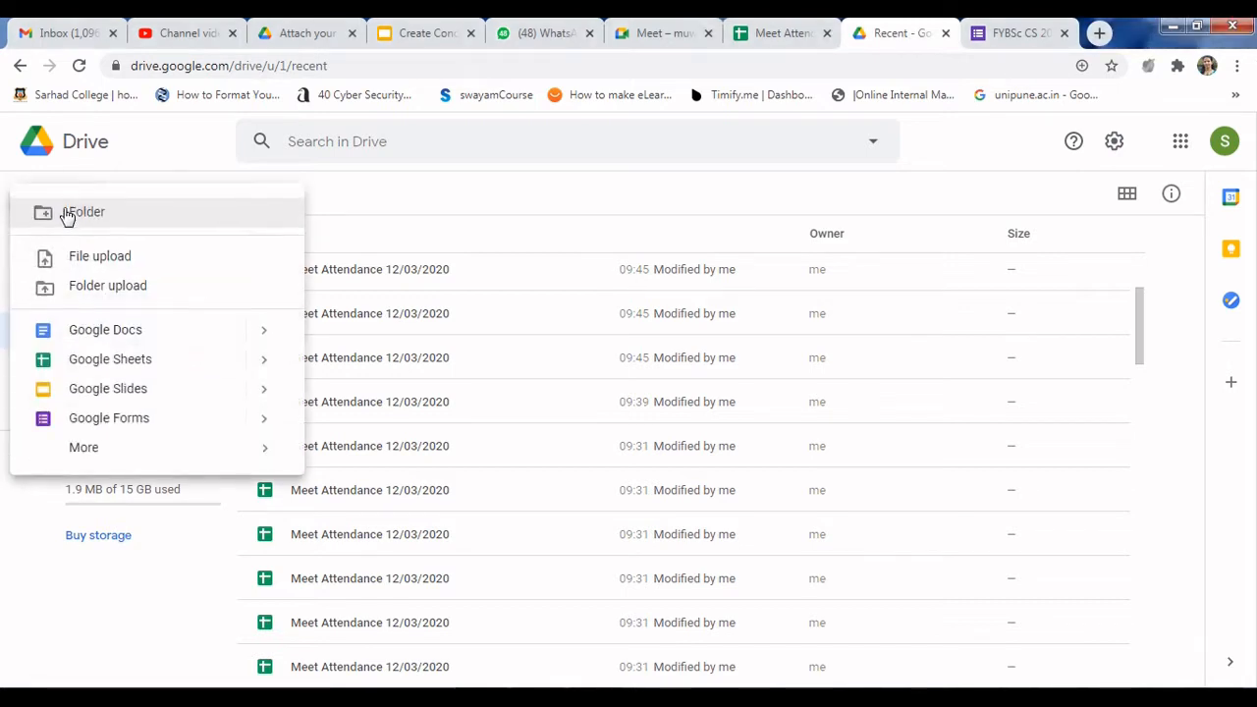
pyautogui.click(126, 427)
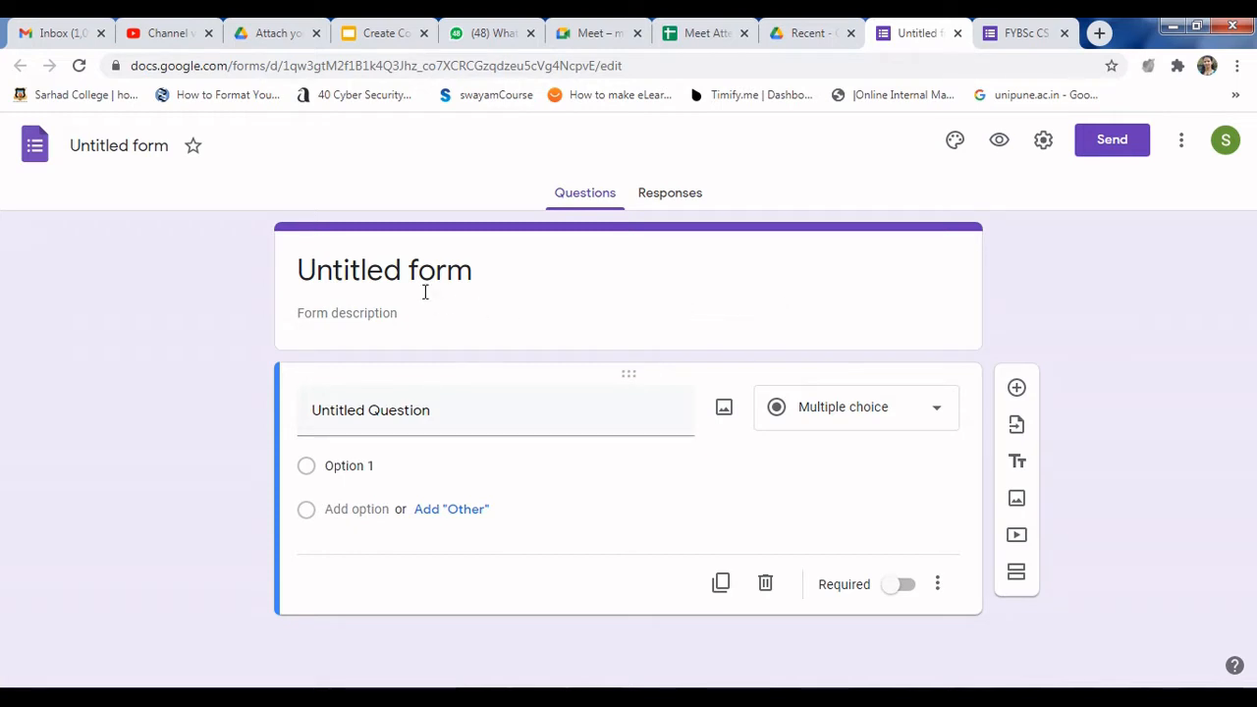
pyautogui.click(476, 274)
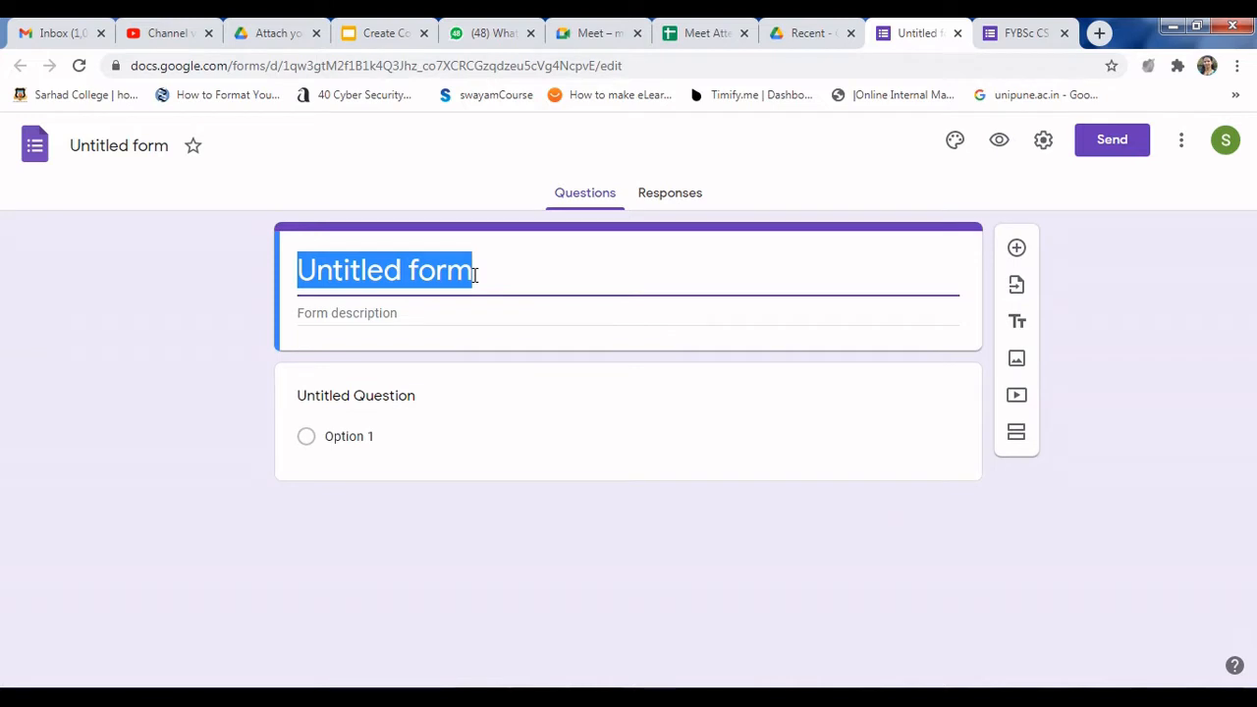
pyautogui.write('Class')
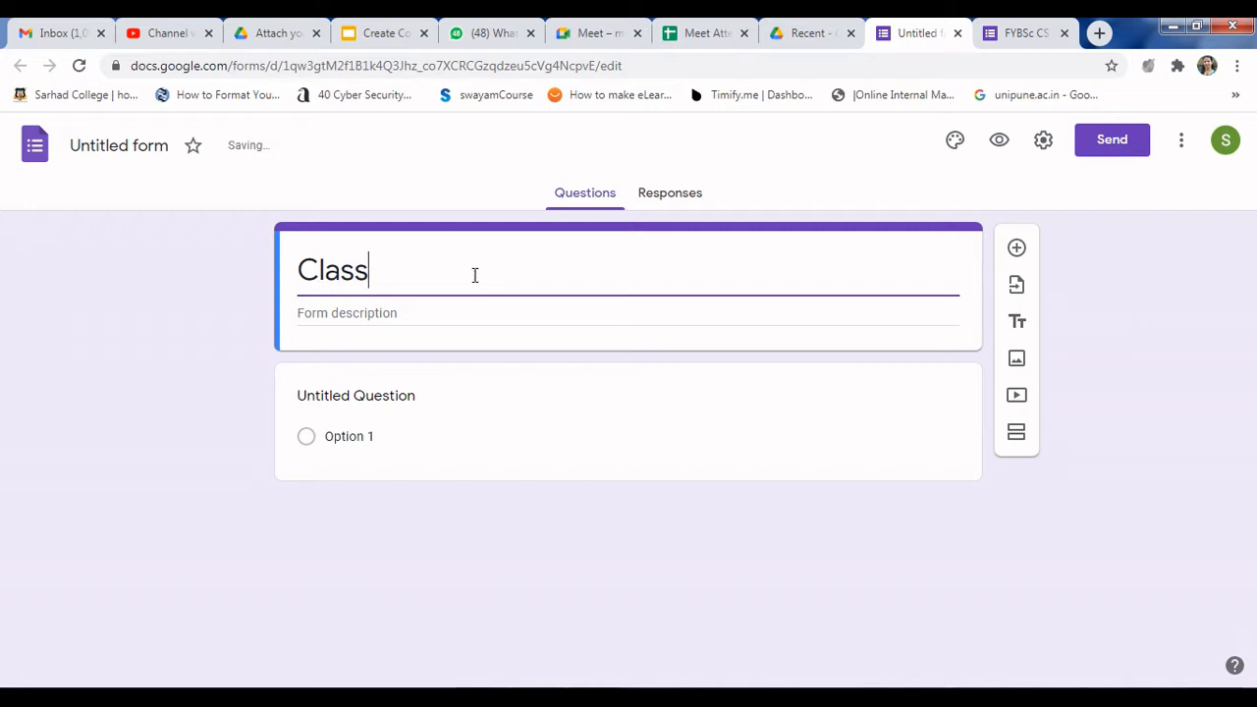
pyautogui.write('_Ne')
pyautogui.press('BackSpace')
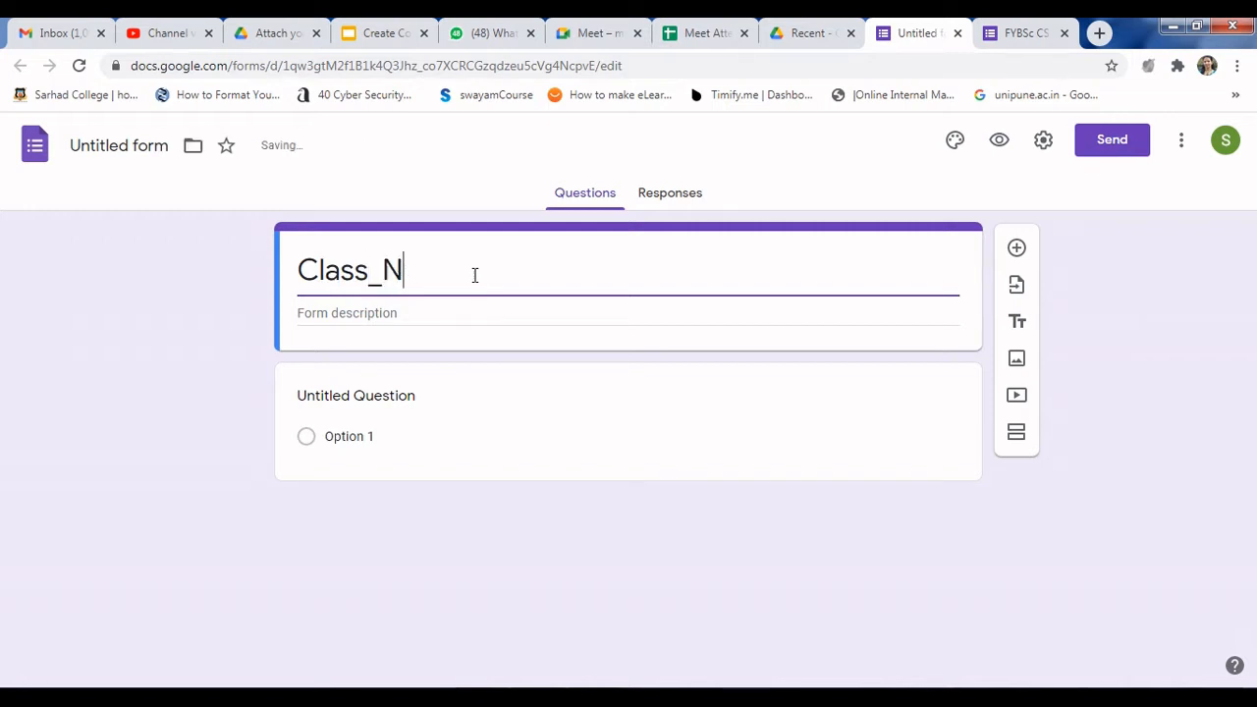
pyautogui.write('ame_Sub')
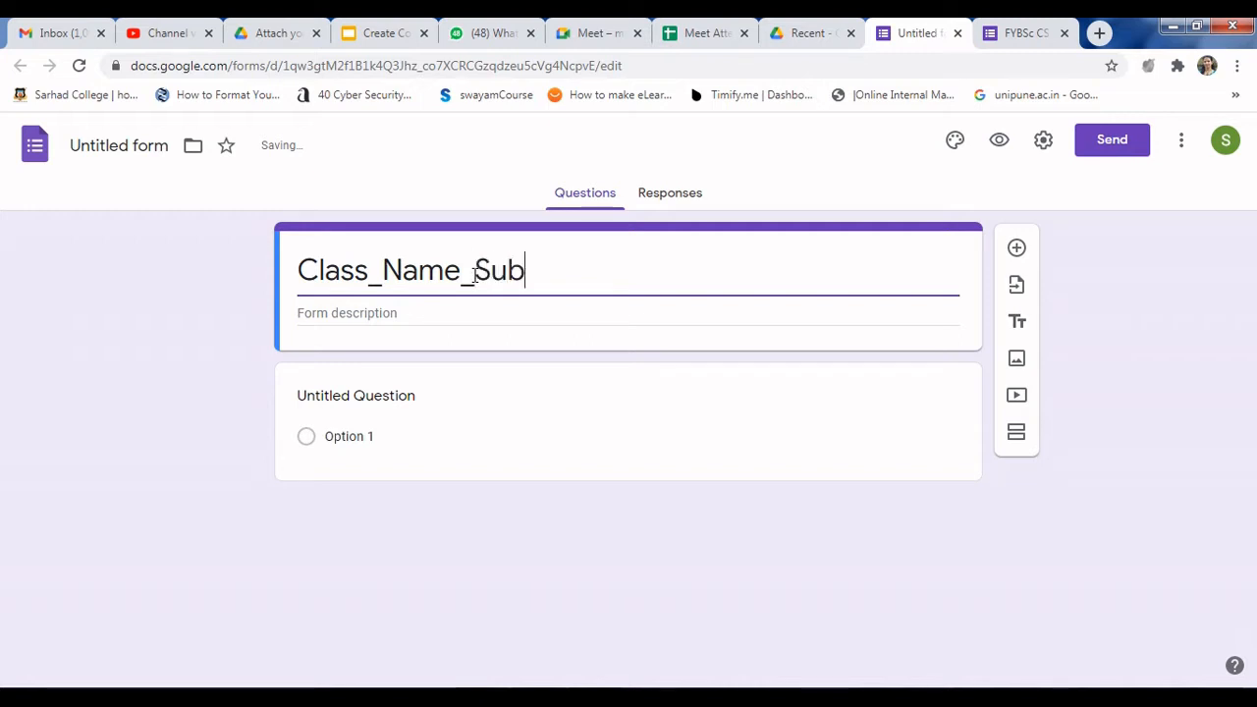
pyautogui.write('jectName')
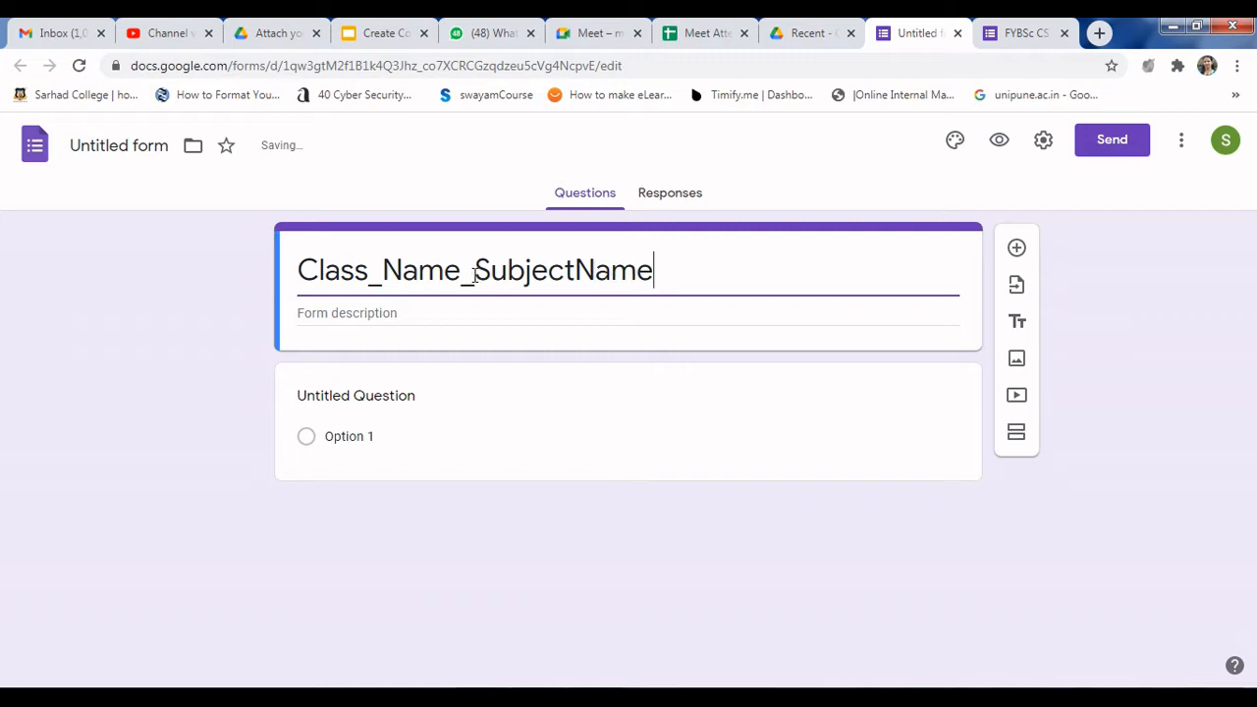
# Name the form file "Class_Name_SubjectName" to match the form title
pyautogui.click(415, 311)
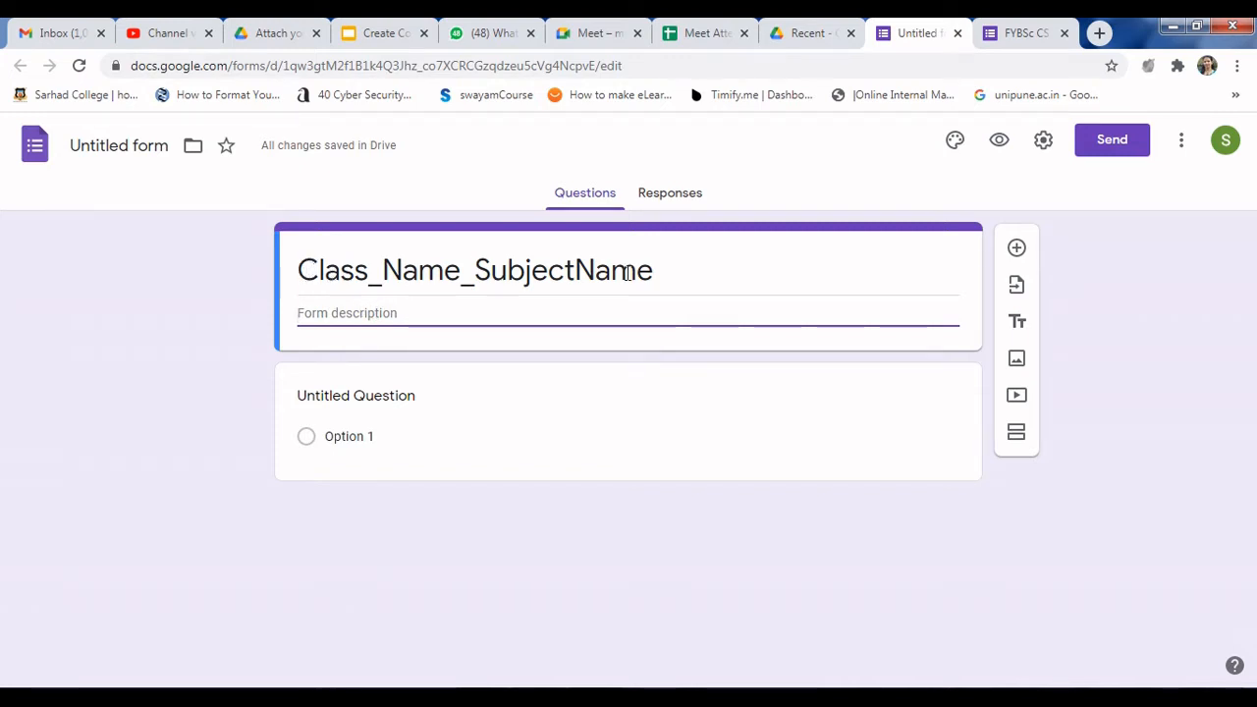
pyautogui.click(135, 149)
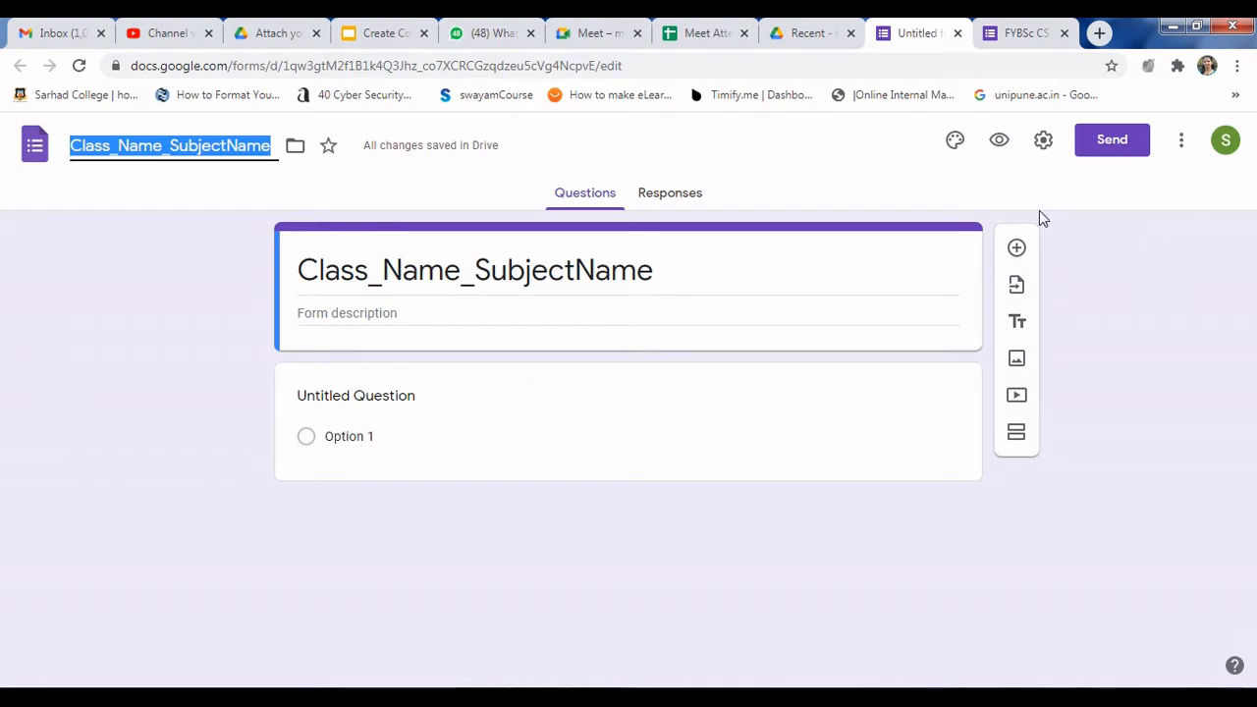
pyautogui.click(455, 414)
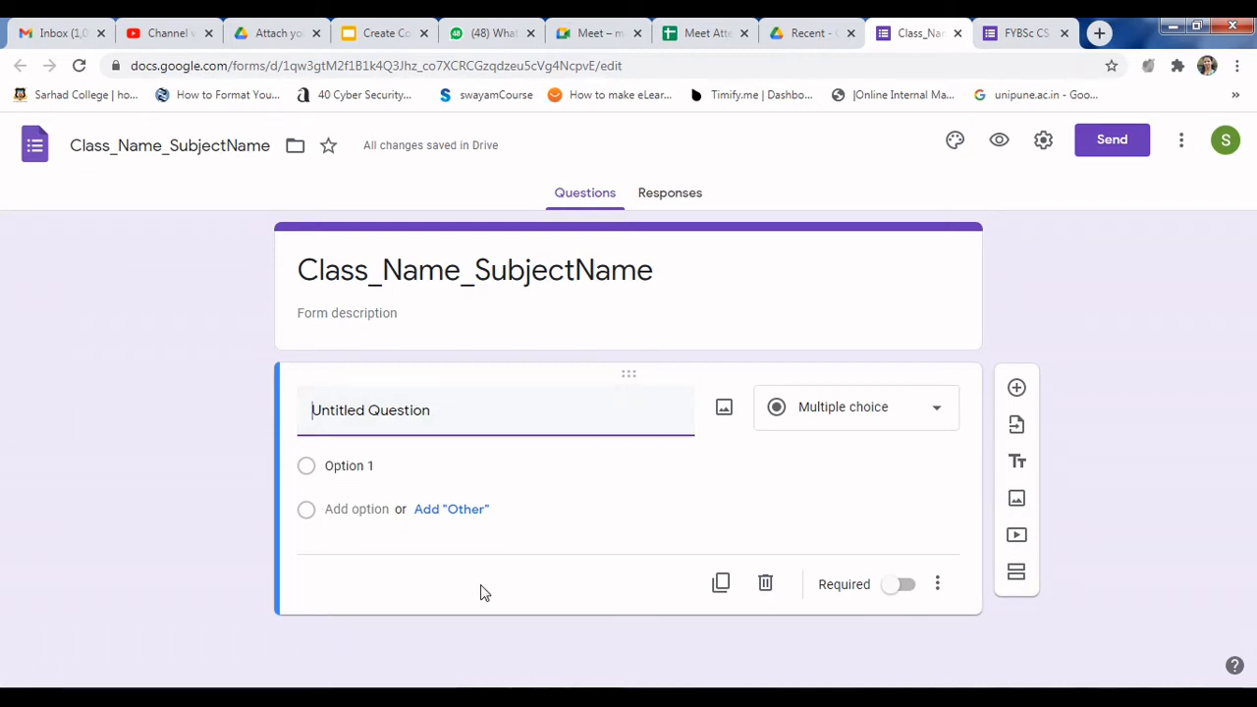
# Make the form a quiz in its settings, with marks released later, after manual review
pyautogui.click(1044, 145)
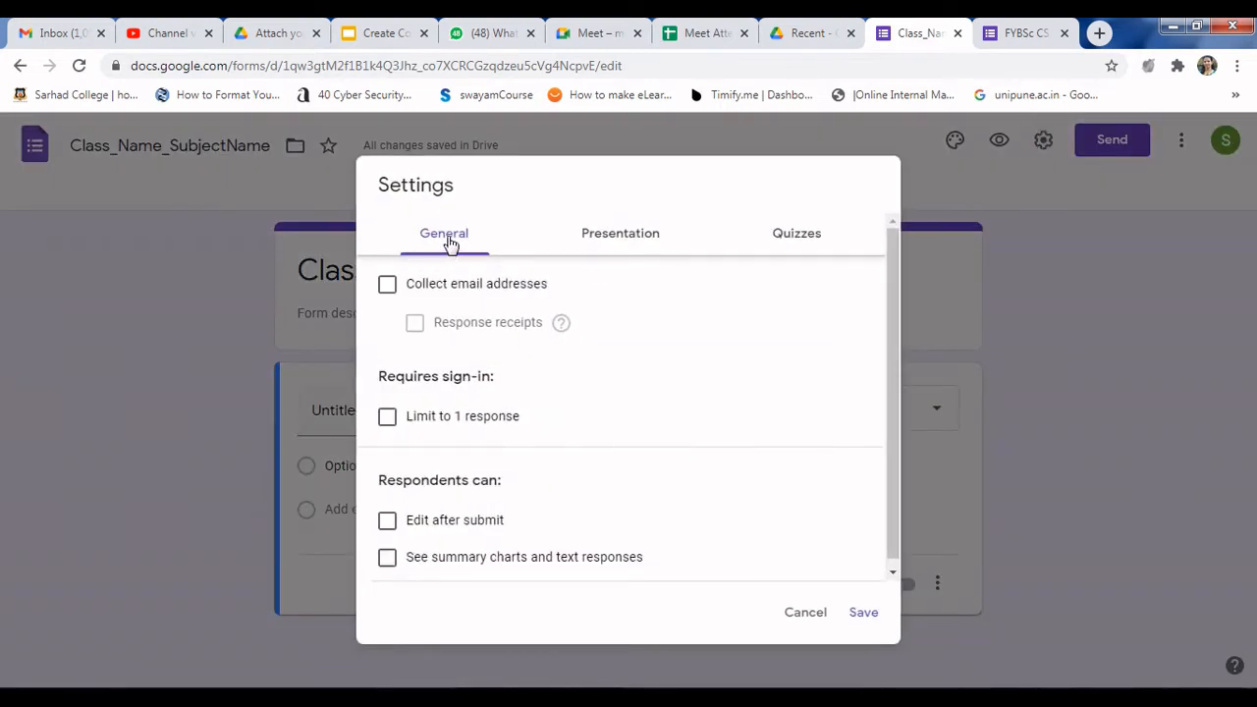
pyautogui.click(811, 240)
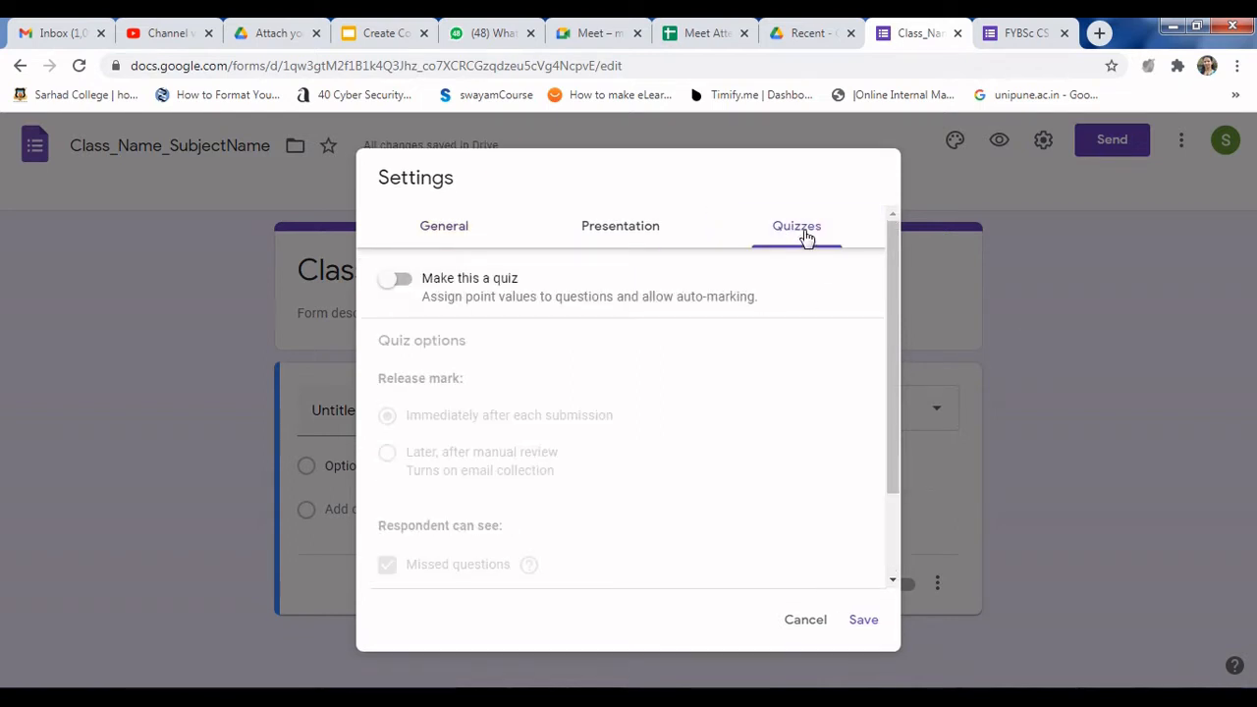
pyautogui.click(411, 283)
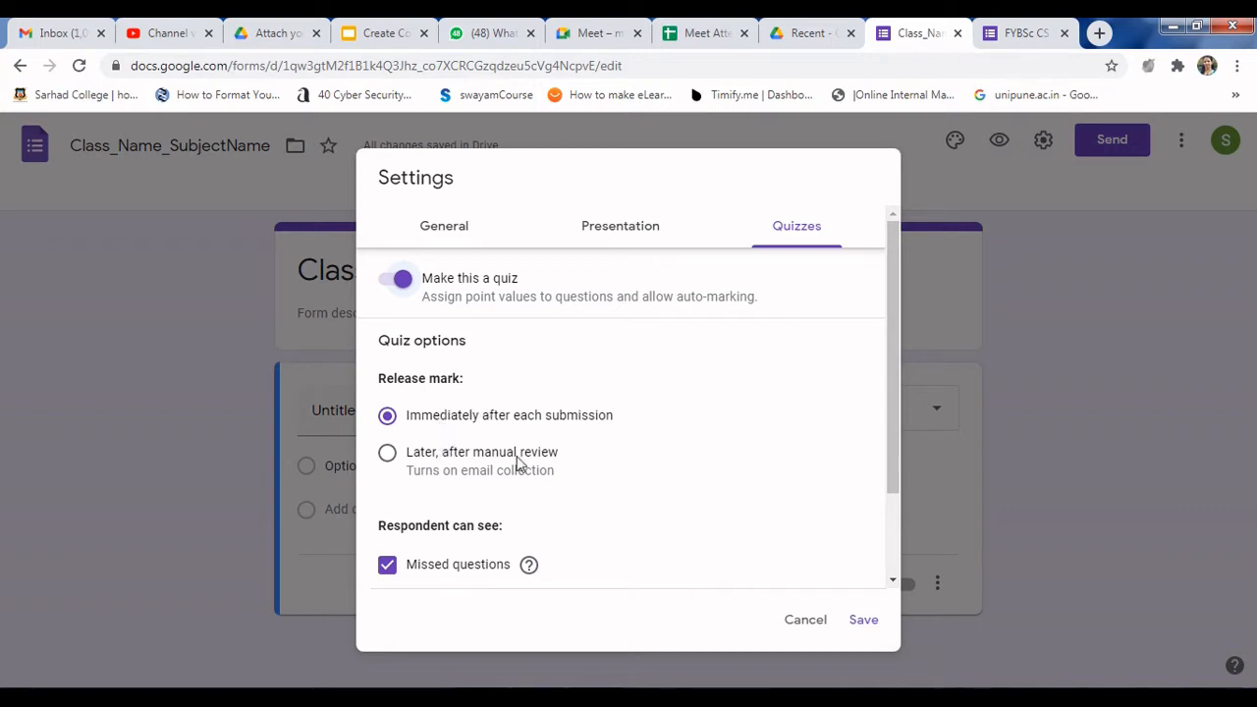
pyautogui.click(394, 460)
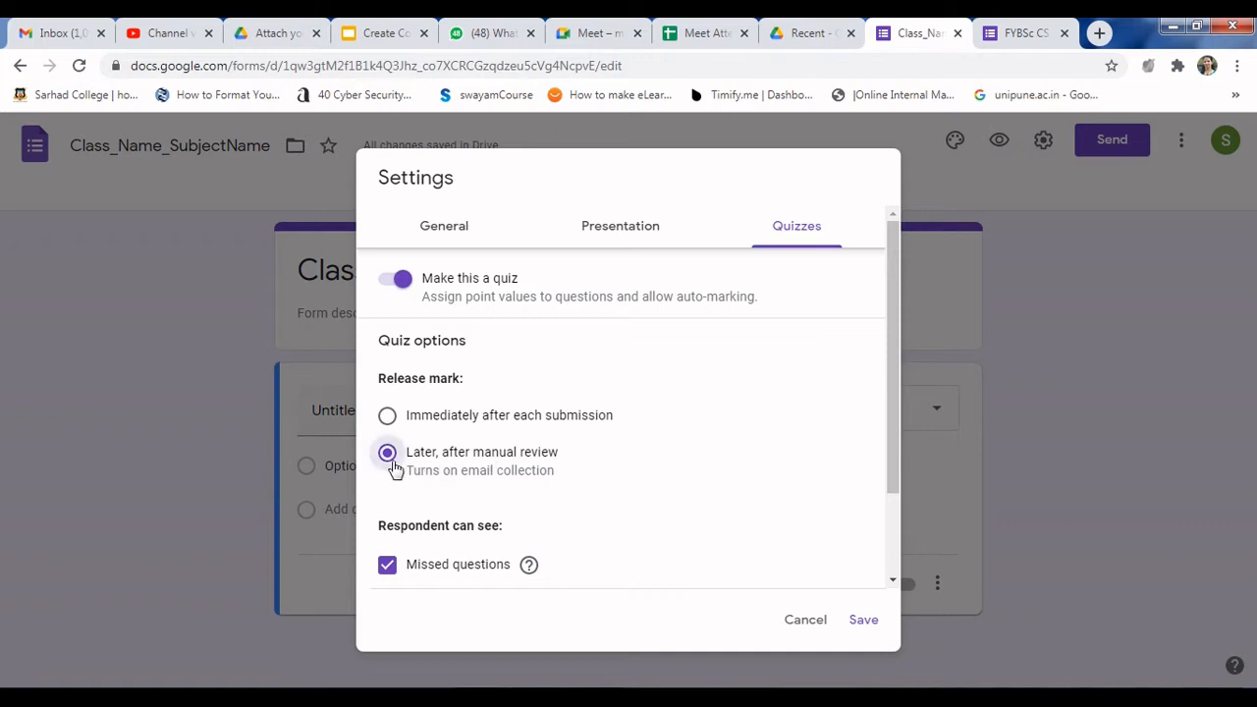
# Stop respondents from seeing correct answers in the quiz options
pyautogui.scroll(-1, 481, 473)
pyautogui.scroll(-2, 482, 473)
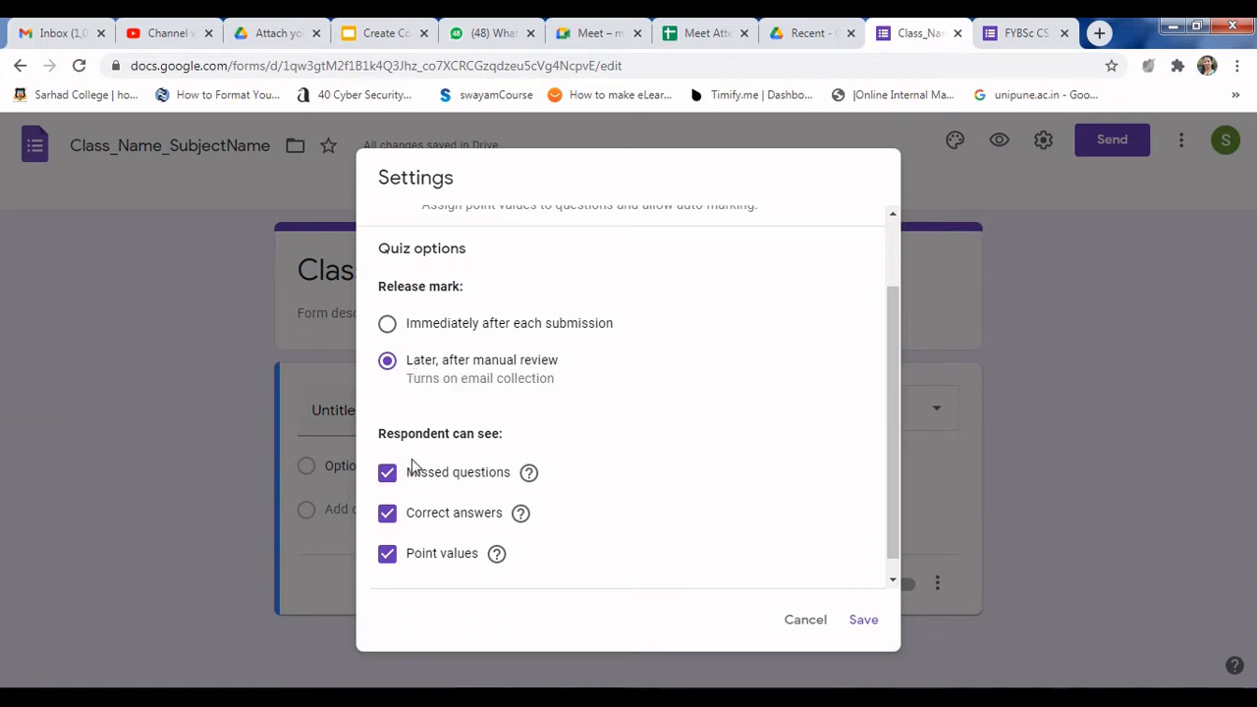
pyautogui.scroll(-1, 426, 458)
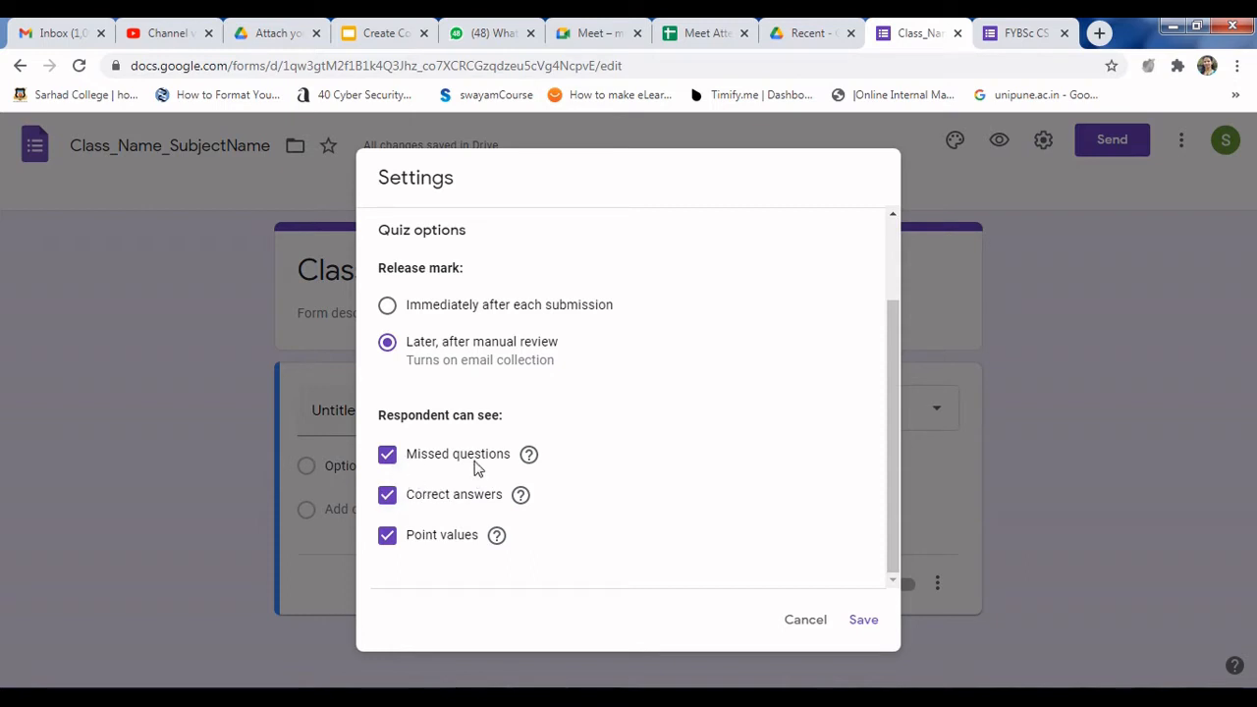
pyautogui.click(388, 497)
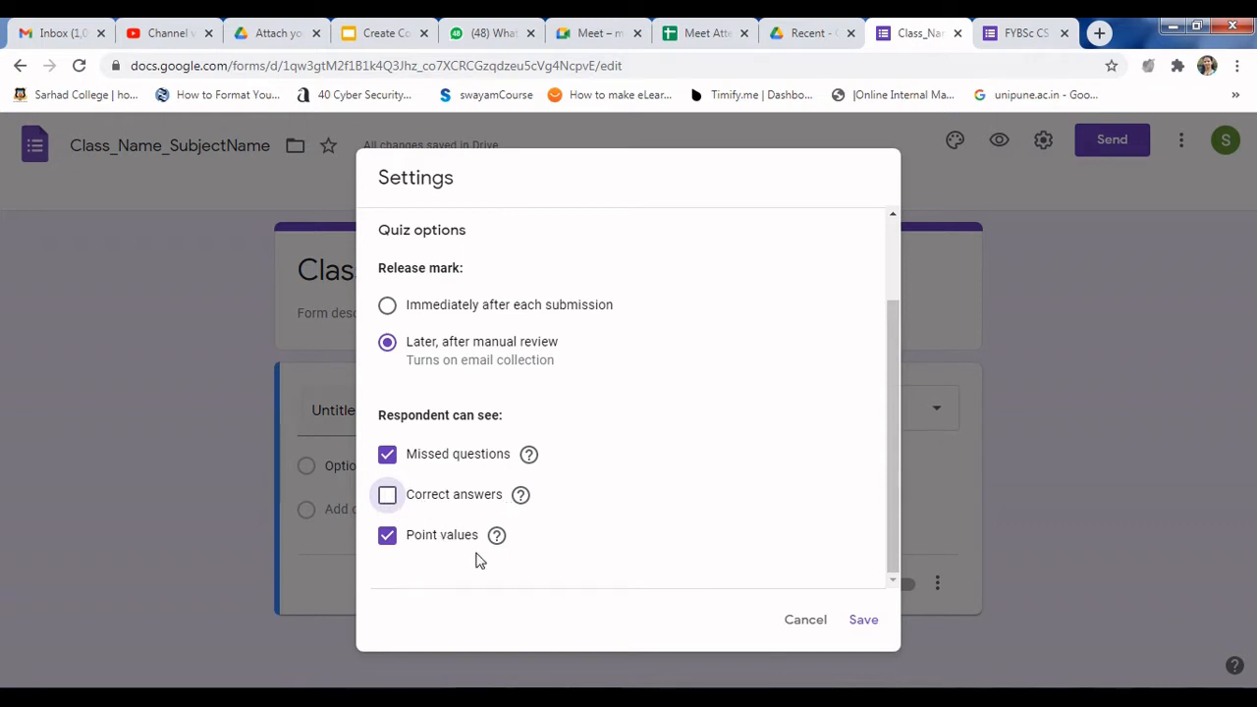
pyautogui.scroll(1, 588, 516)
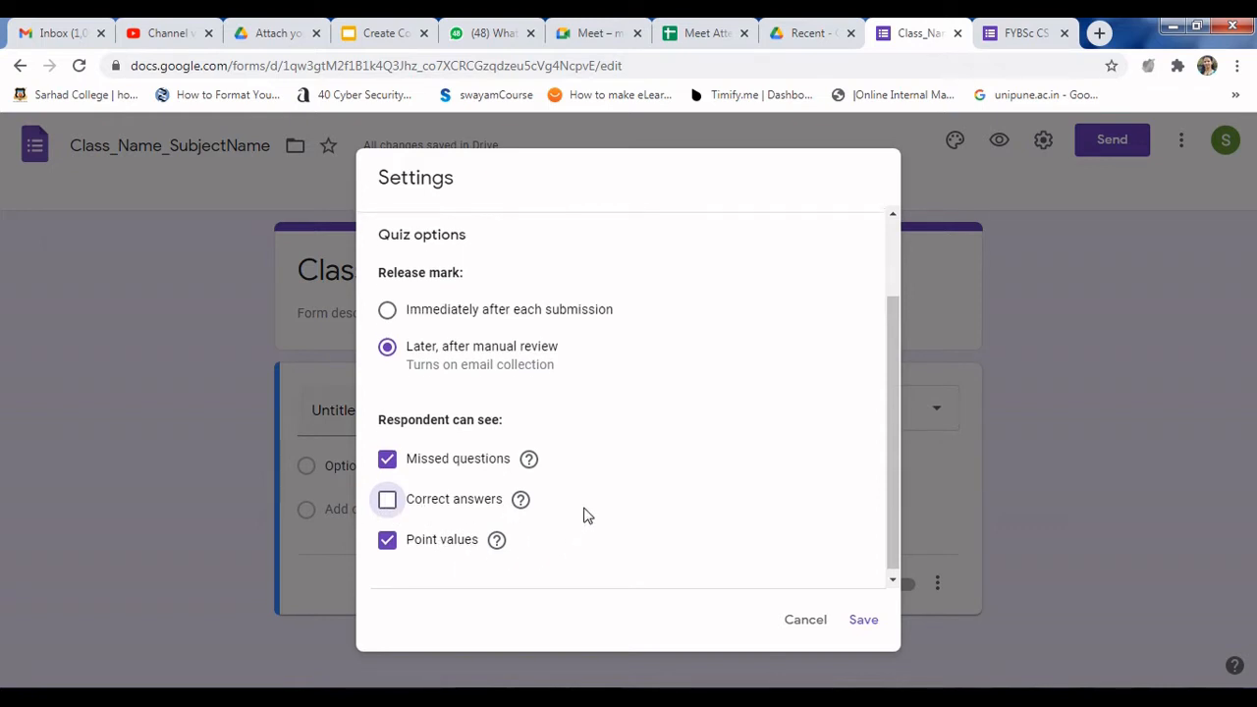
pyautogui.scroll(3, 587, 516)
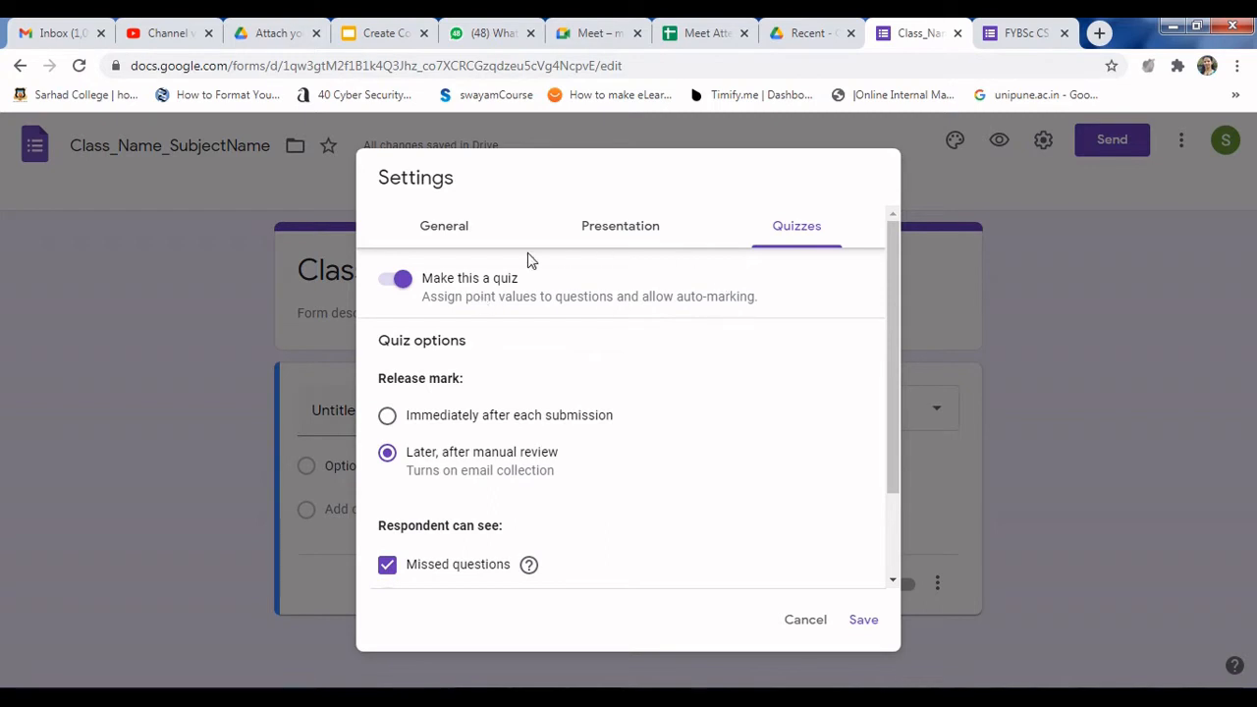
# Limit the form to 1 response per respondent in the general settings
pyautogui.click(450, 236)
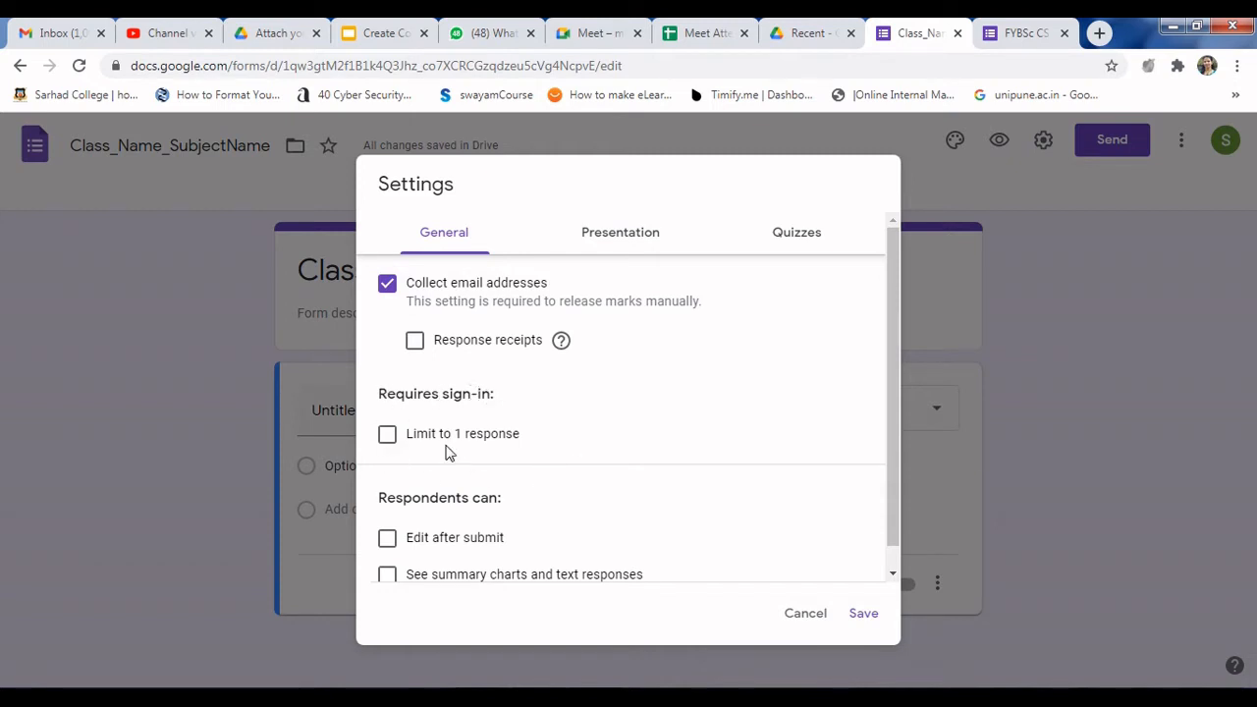
pyautogui.click(388, 437)
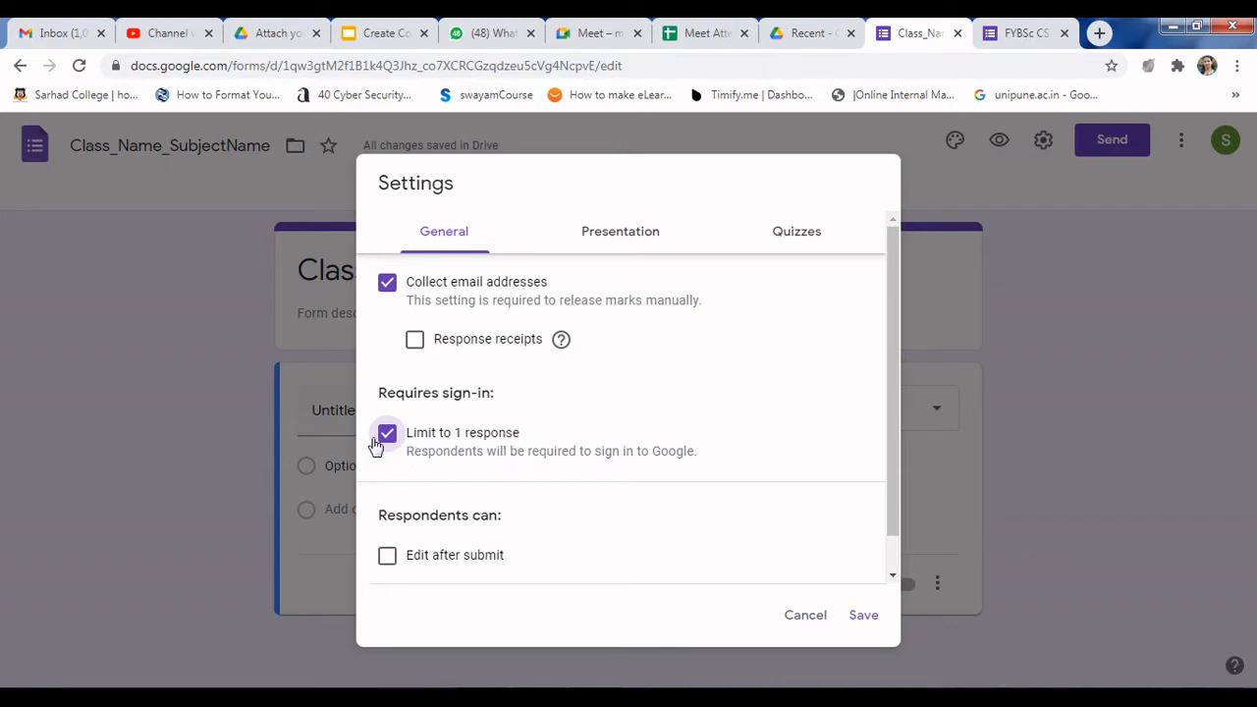
pyautogui.scroll(-1, 506, 452)
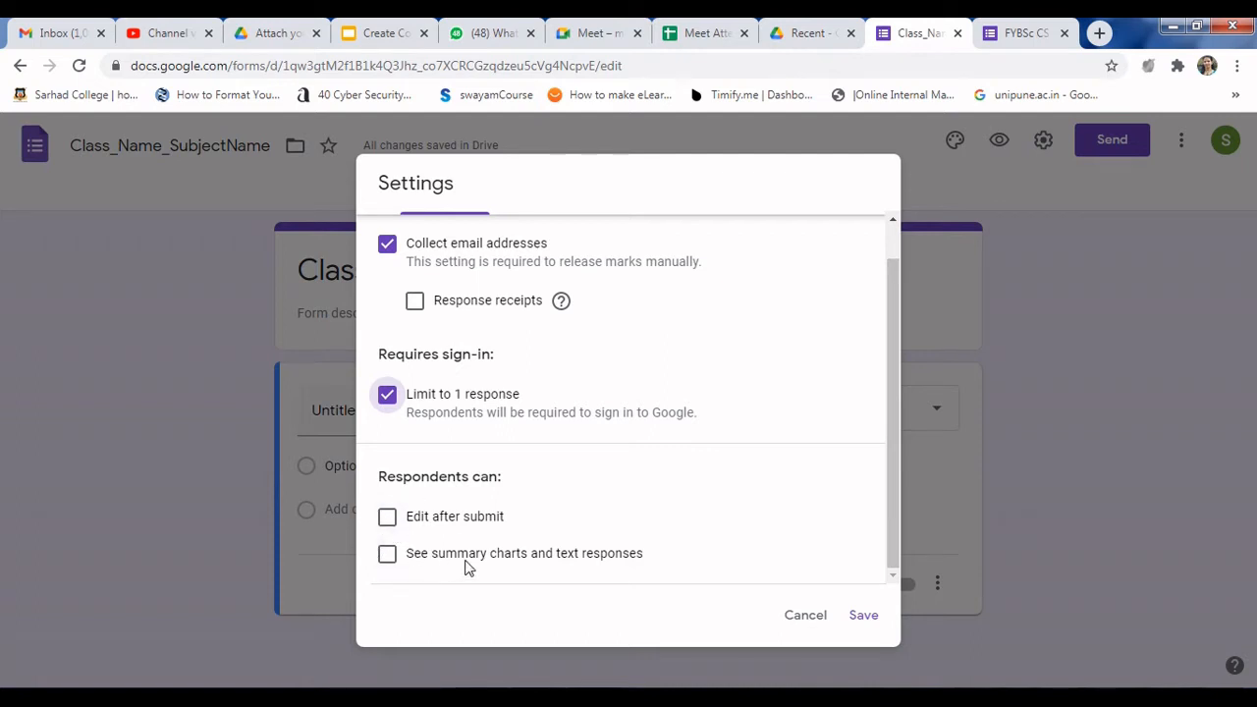
pyautogui.scroll(1, 511, 575)
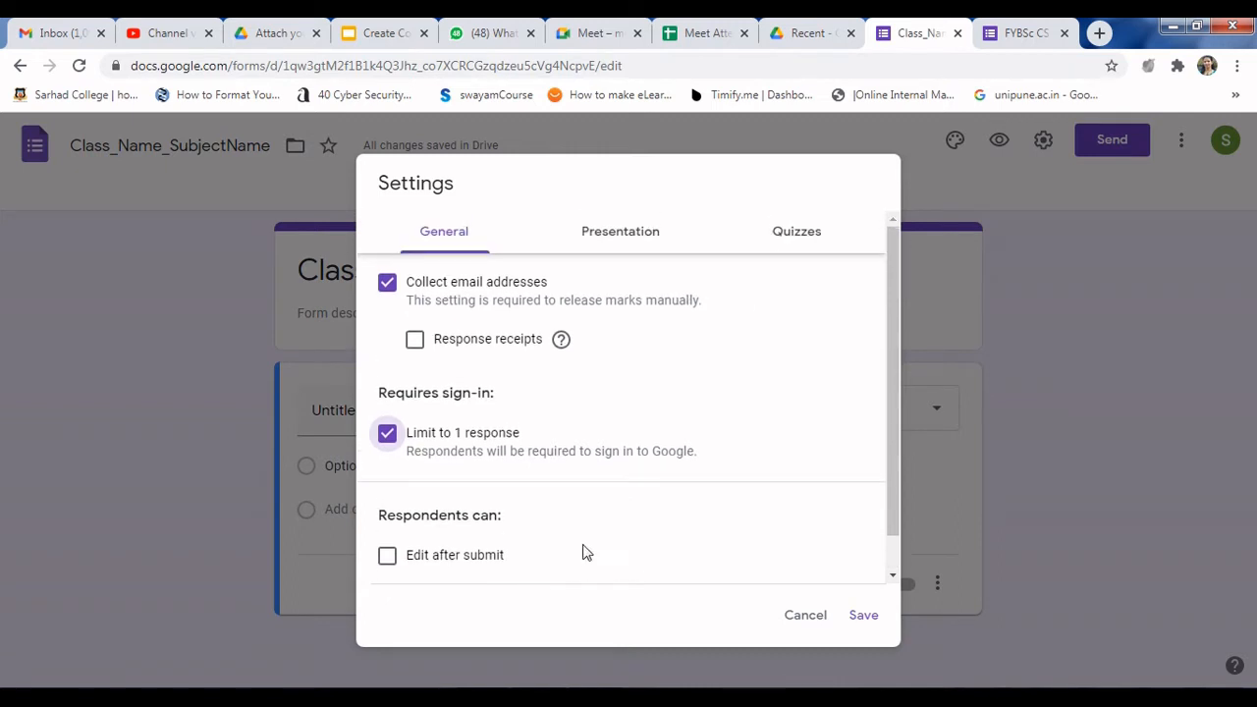
pyautogui.click(617, 238)
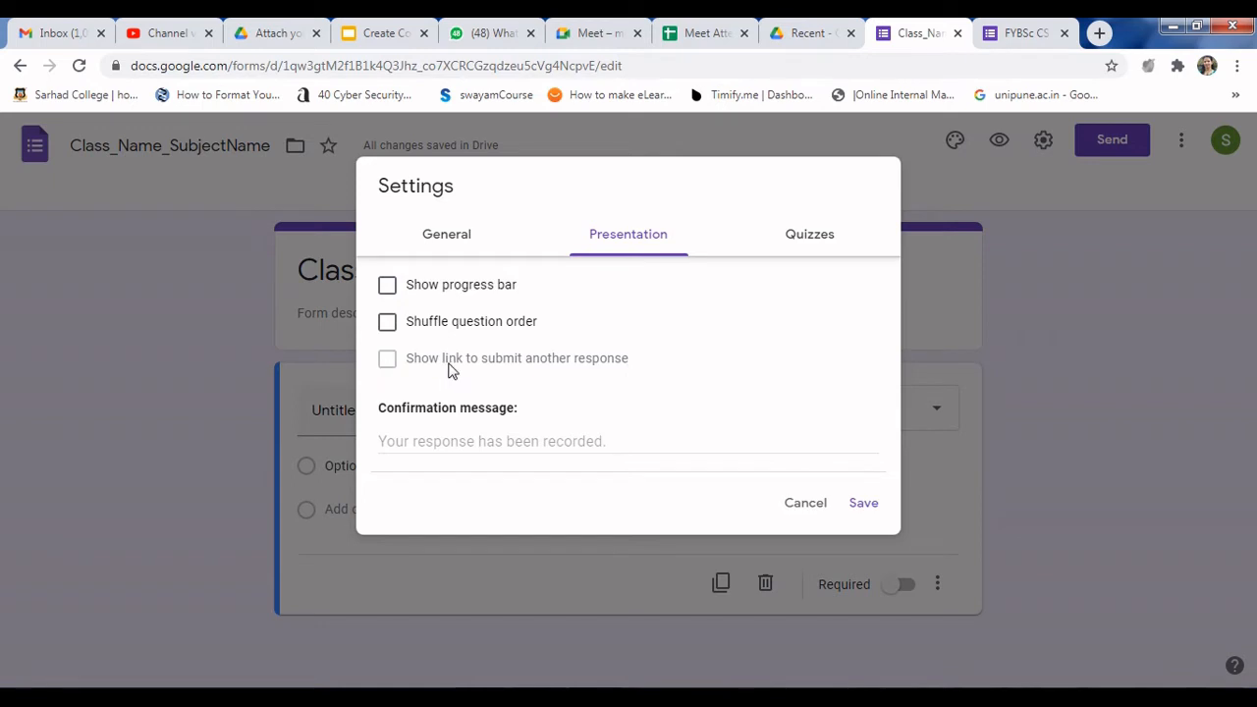
pyautogui.click(436, 244)
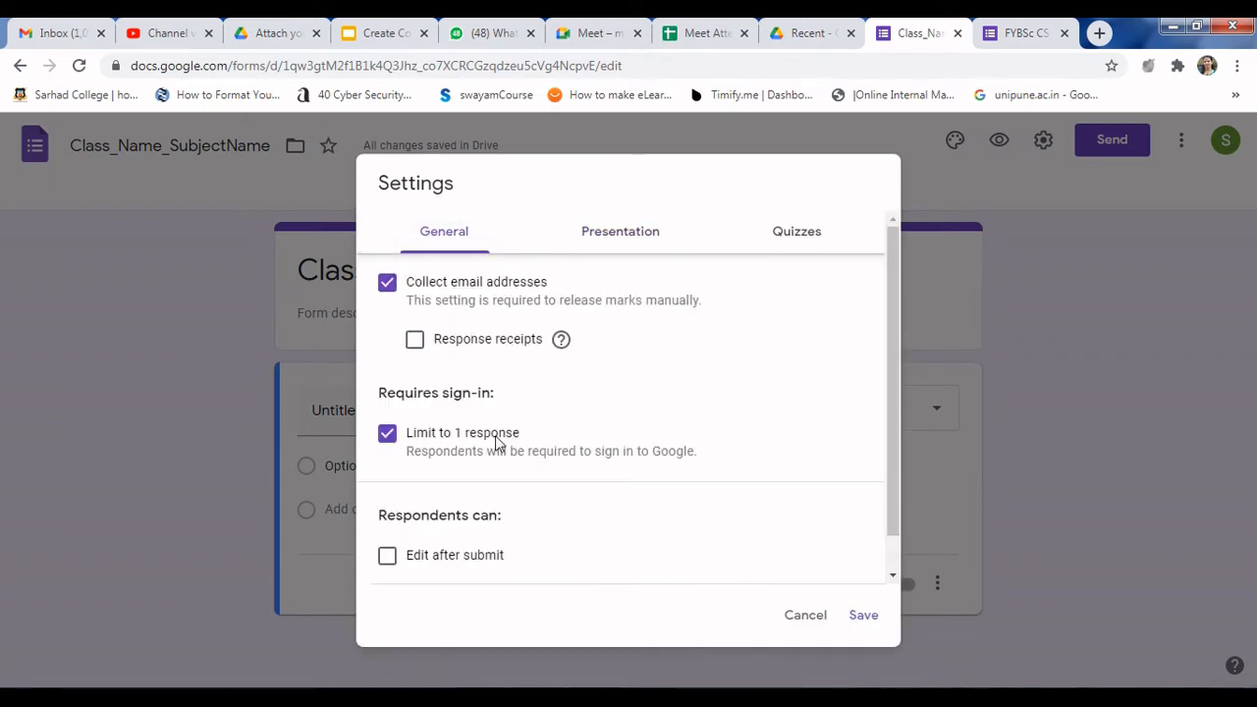
# Enable the progress bar and shuffled question order in the presentation settings, and save the form settings
pyautogui.click(609, 232)
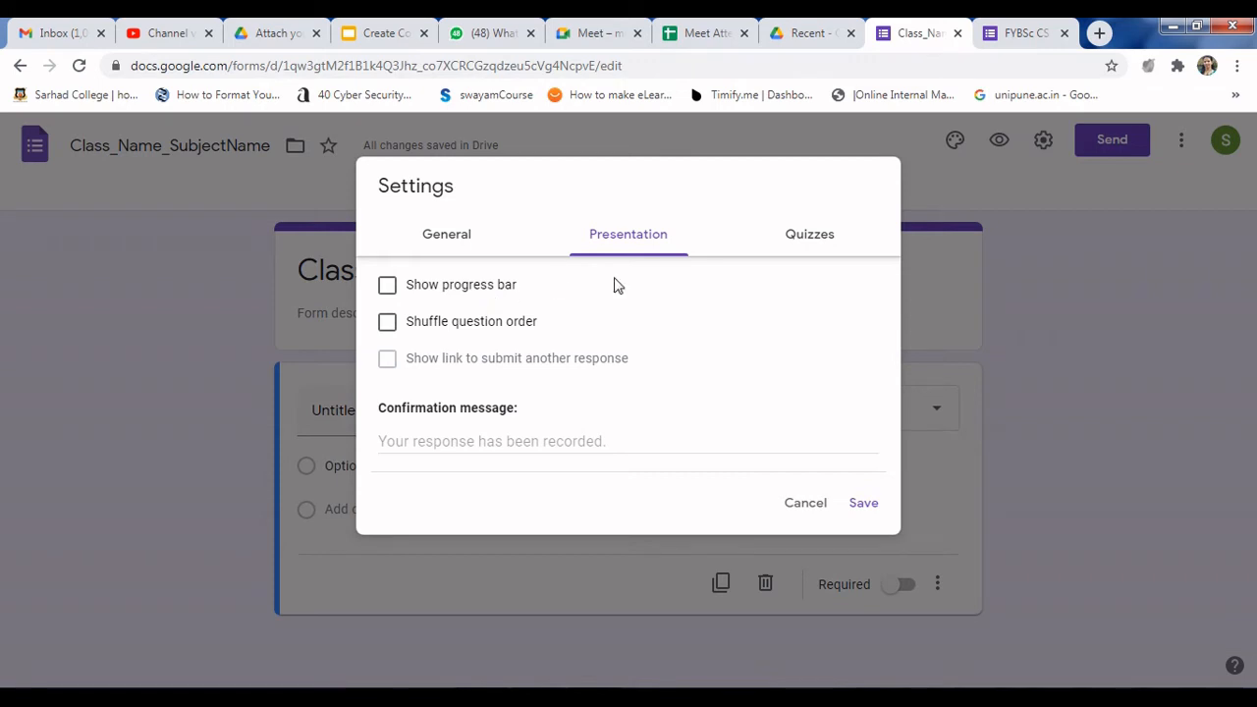
pyautogui.click(387, 324)
pyautogui.click(389, 293)
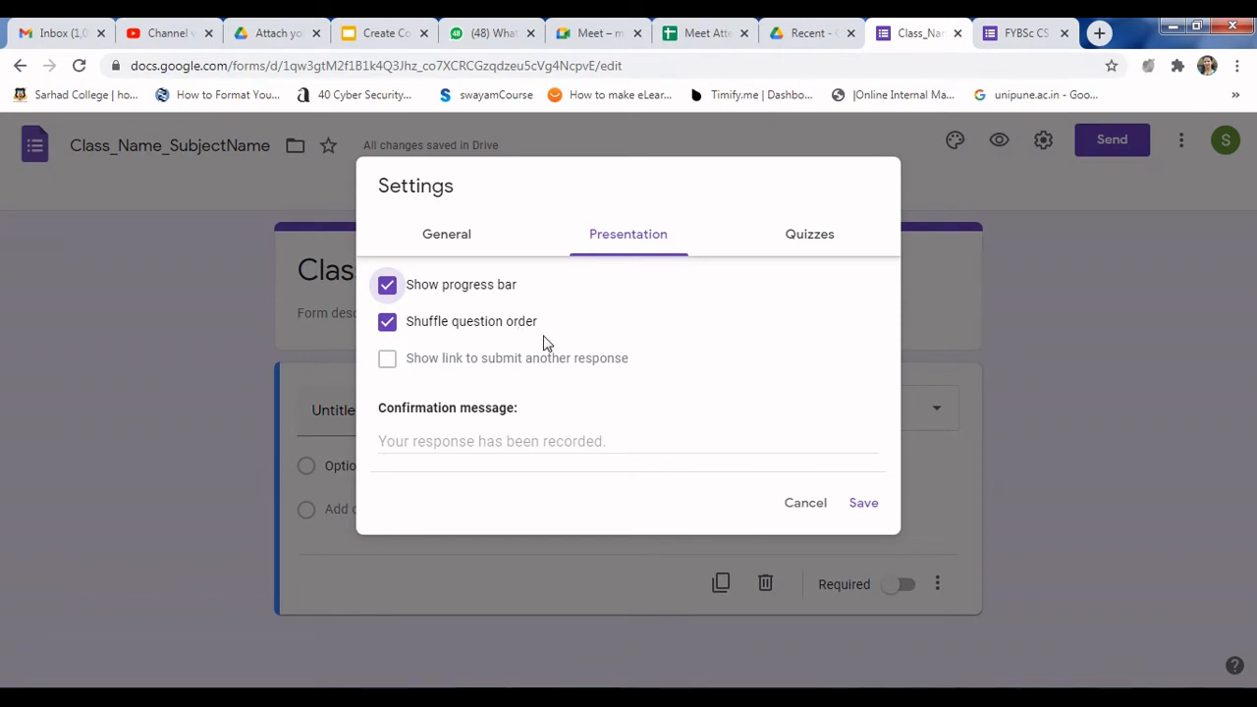
pyautogui.click(863, 505)
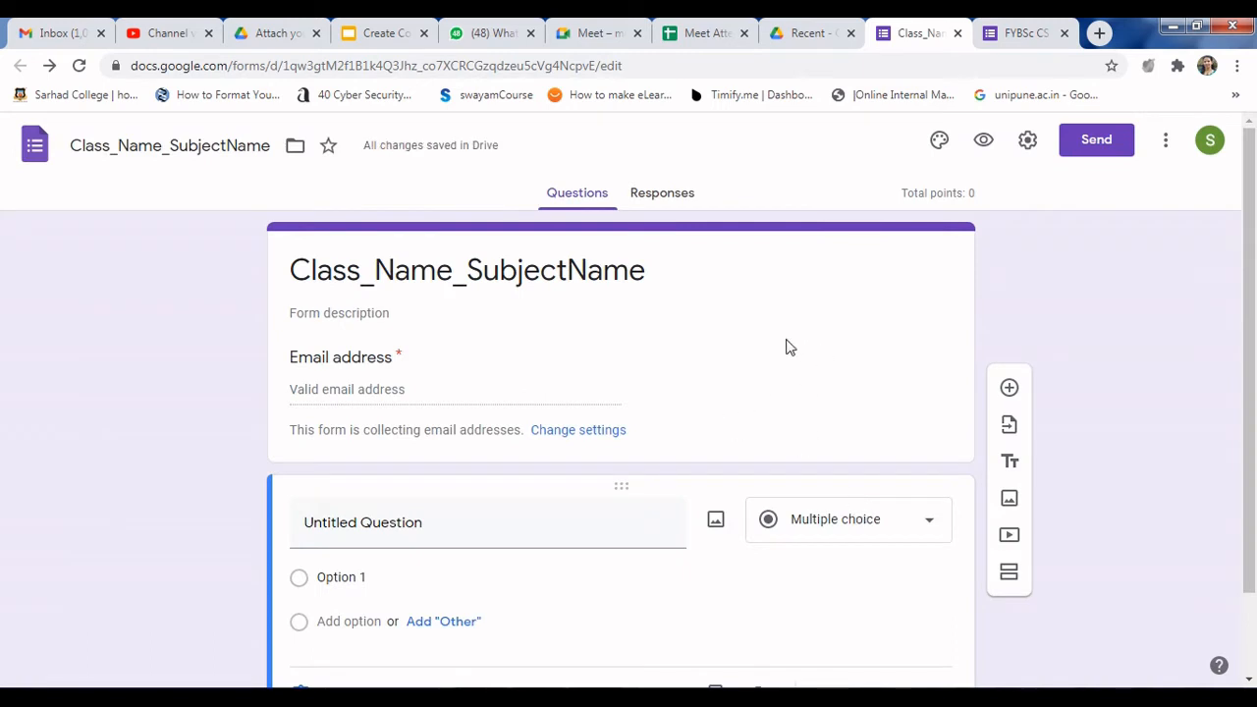
# Compare the new form's title and description area with the header of the existing FYBSc CS 2013 pattern form
pyautogui.scroll(-1, 752, 400)
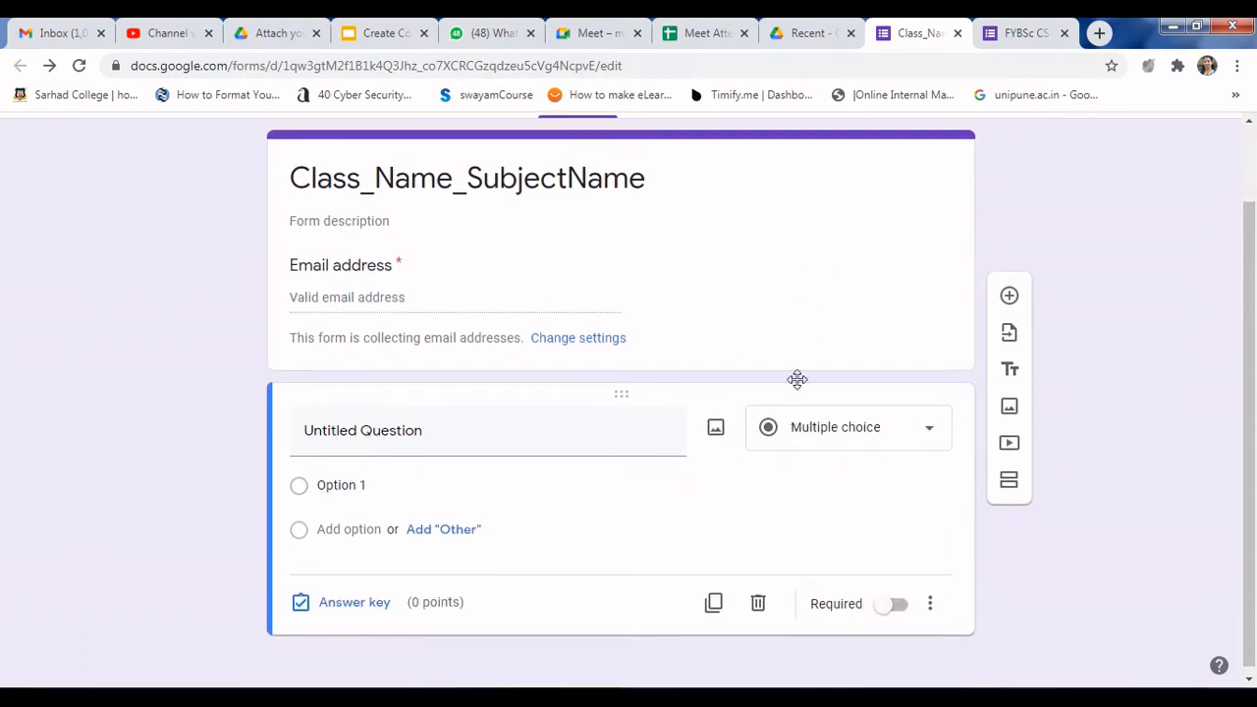
pyautogui.scroll(1, 798, 379)
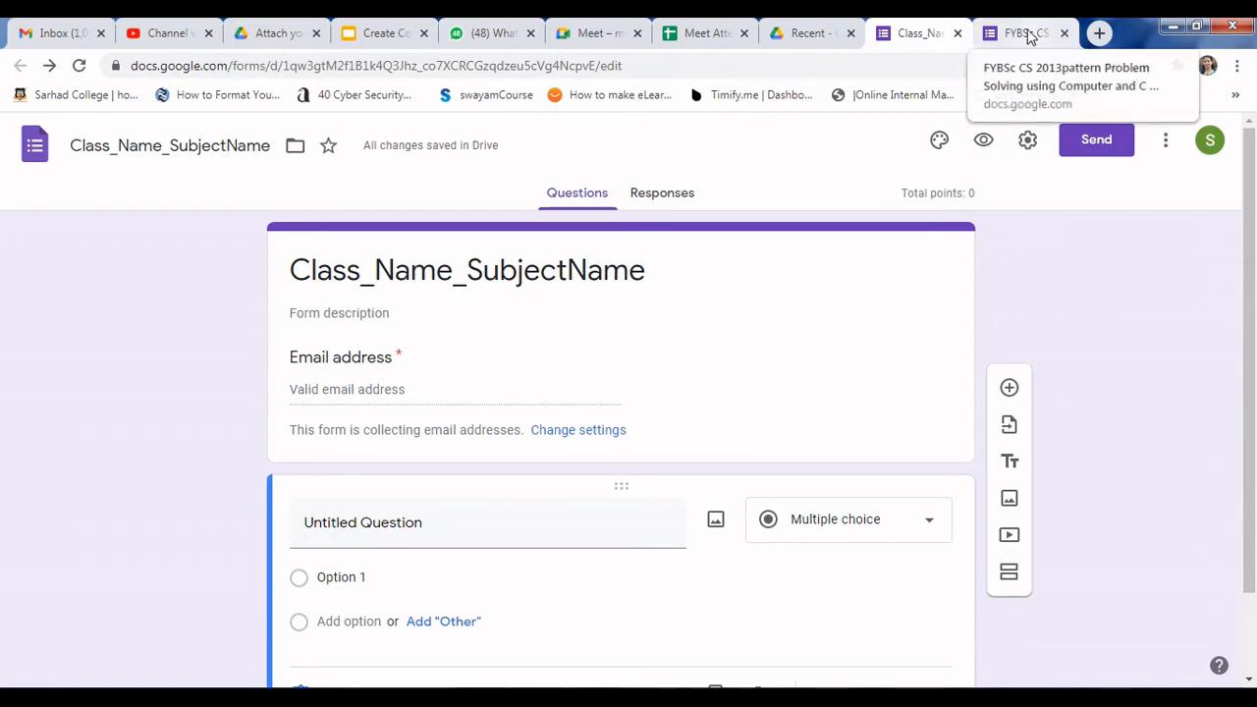
pyautogui.click(1029, 36)
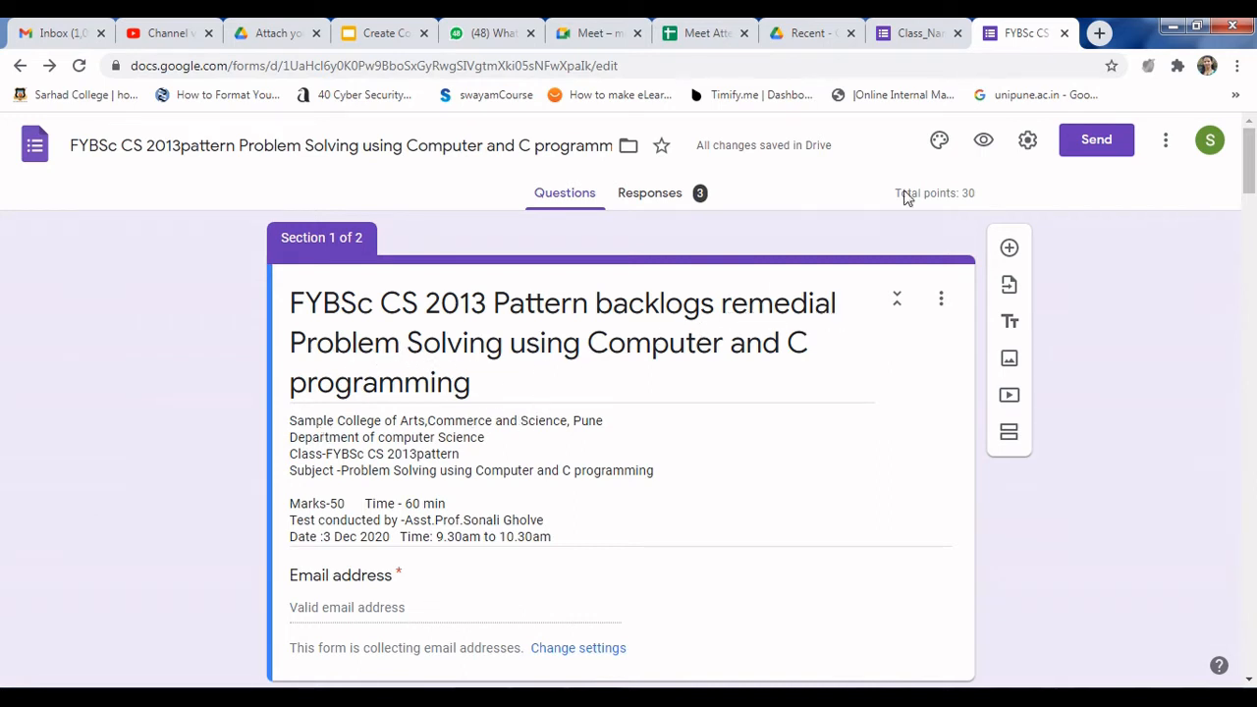
pyautogui.click(933, 38)
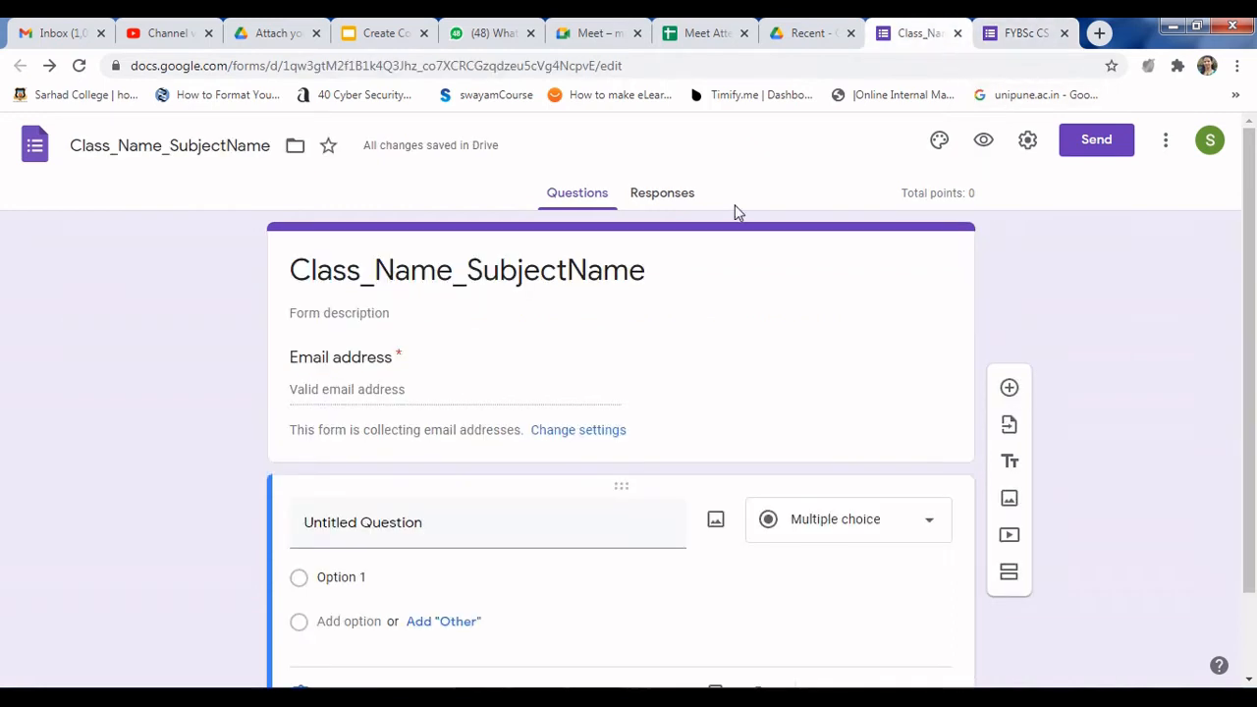
pyautogui.doubleClick(451, 273)
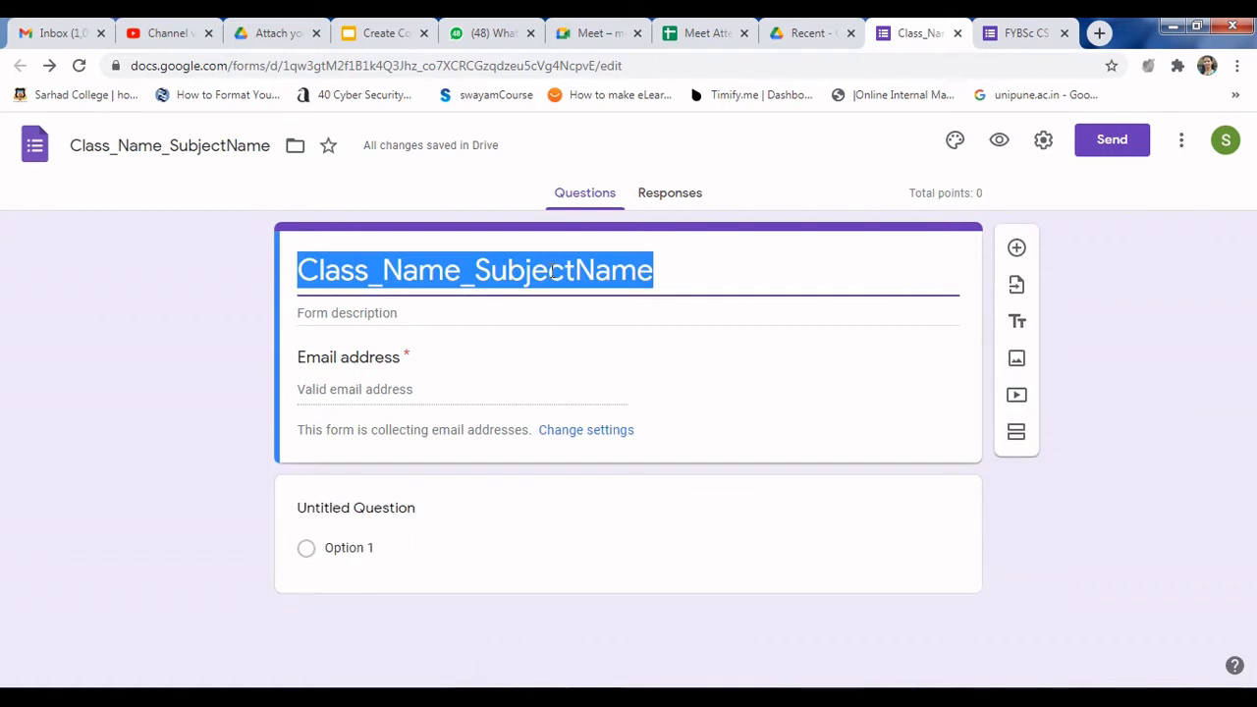
pyautogui.click(371, 317)
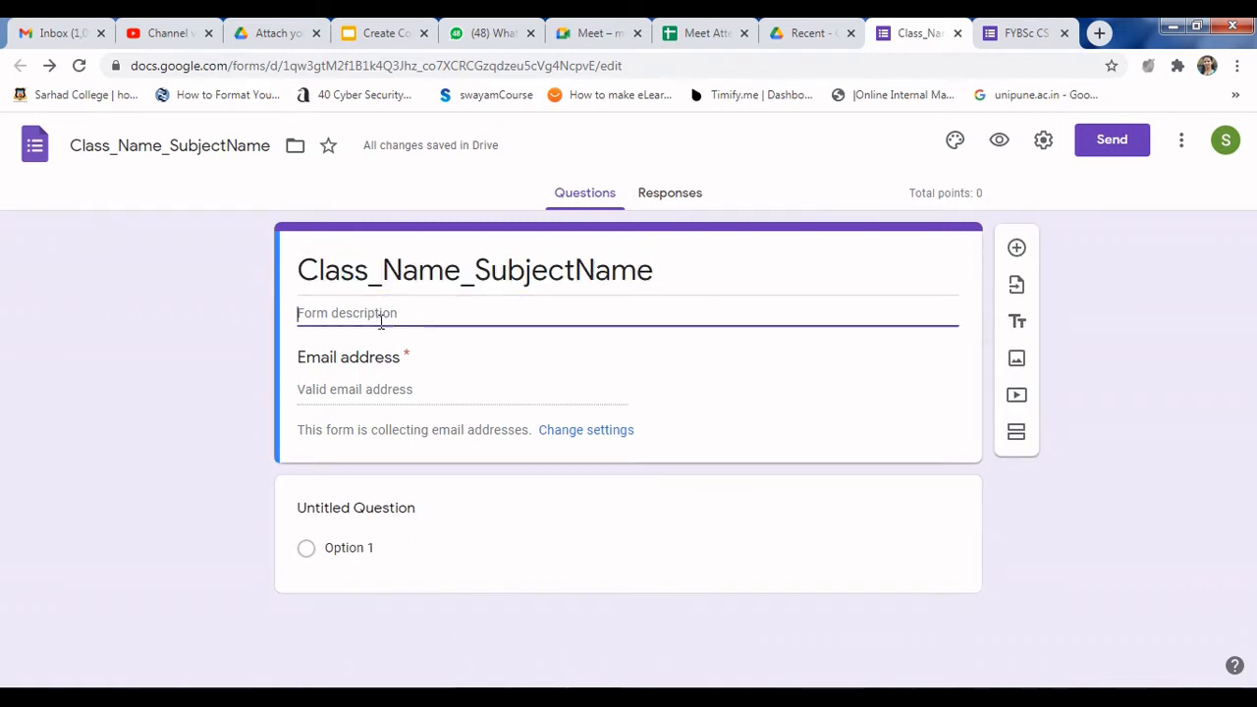
pyautogui.click(1026, 33)
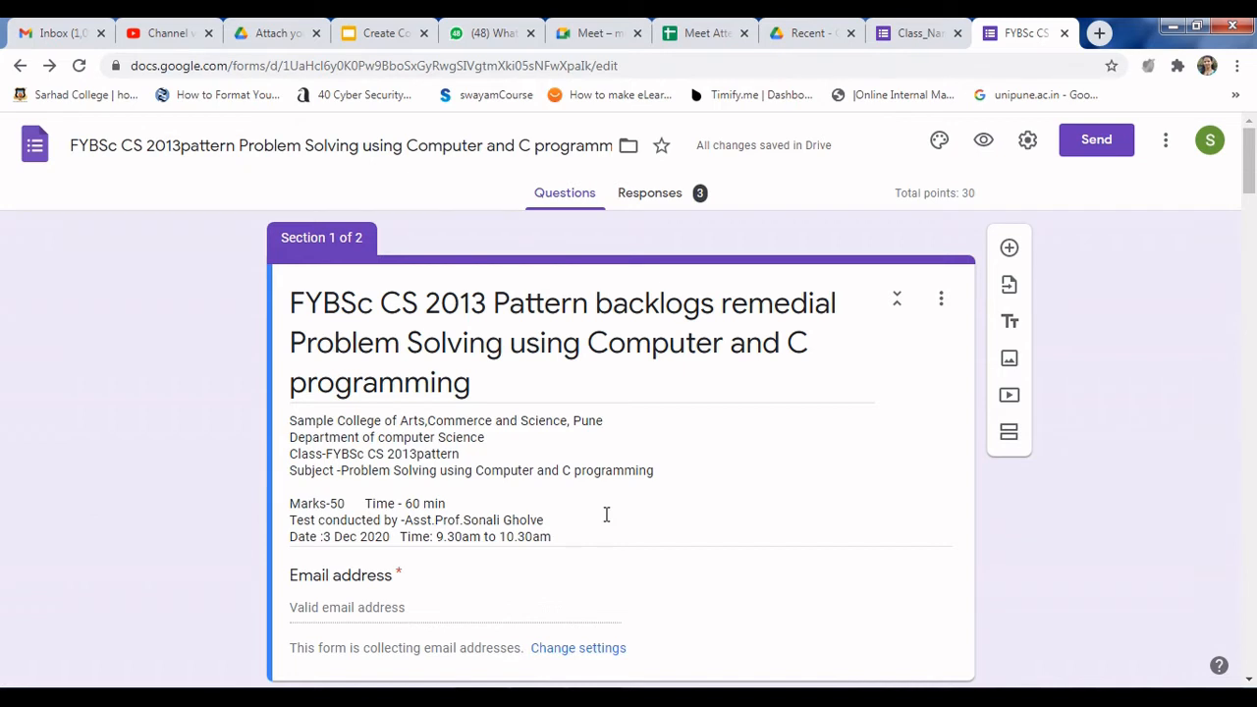
# Examine the Full Name and Roll Number questions in section 1 of the sample form, including the available question types
pyautogui.scroll(-2, 606, 515)
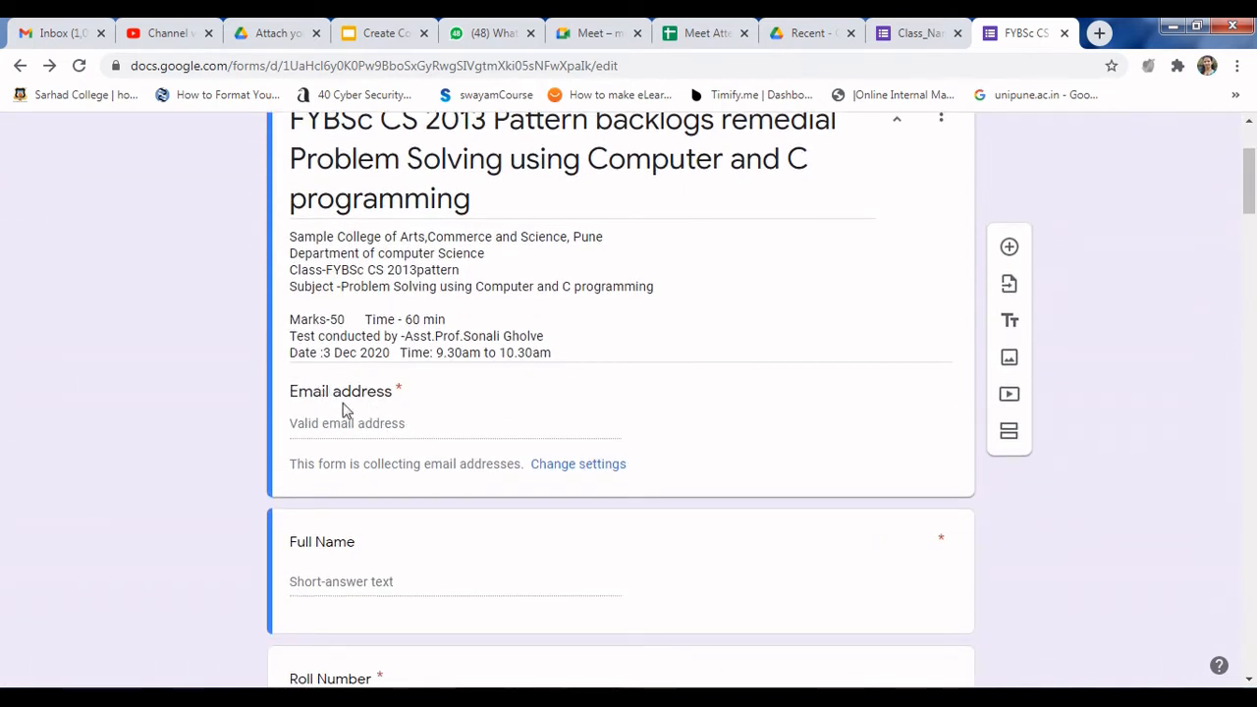
pyautogui.scroll(-2, 589, 433)
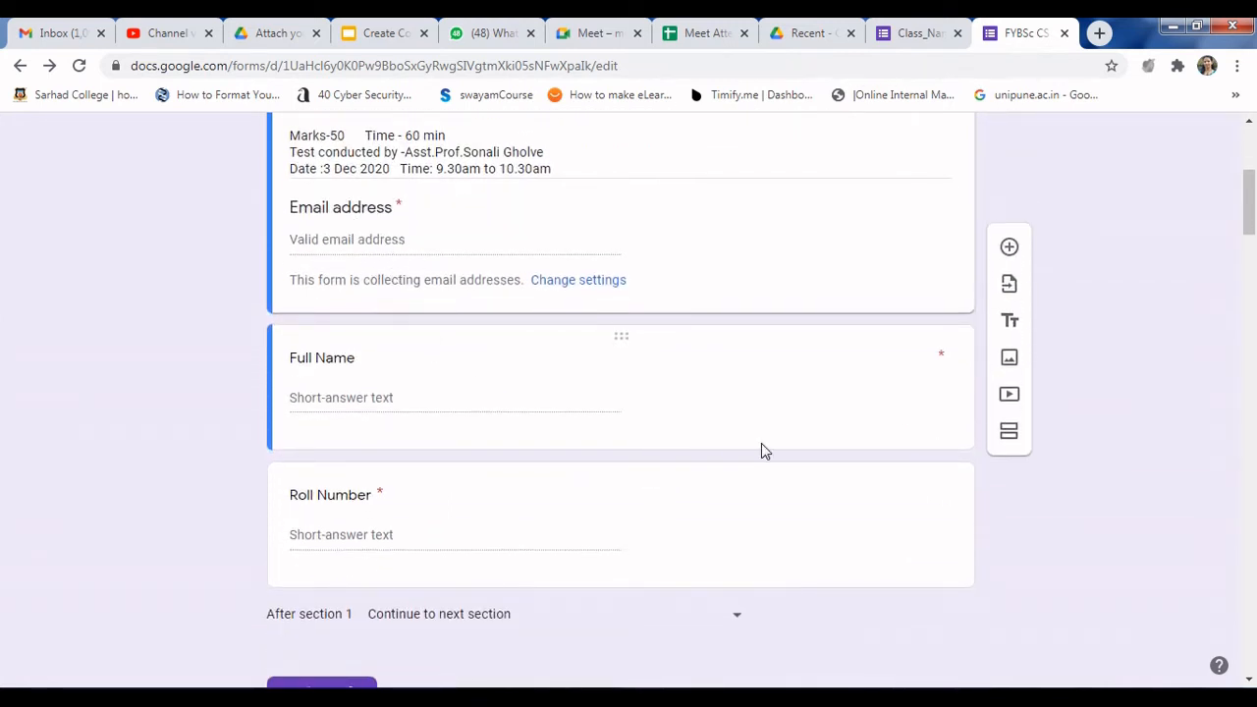
pyautogui.click(758, 411)
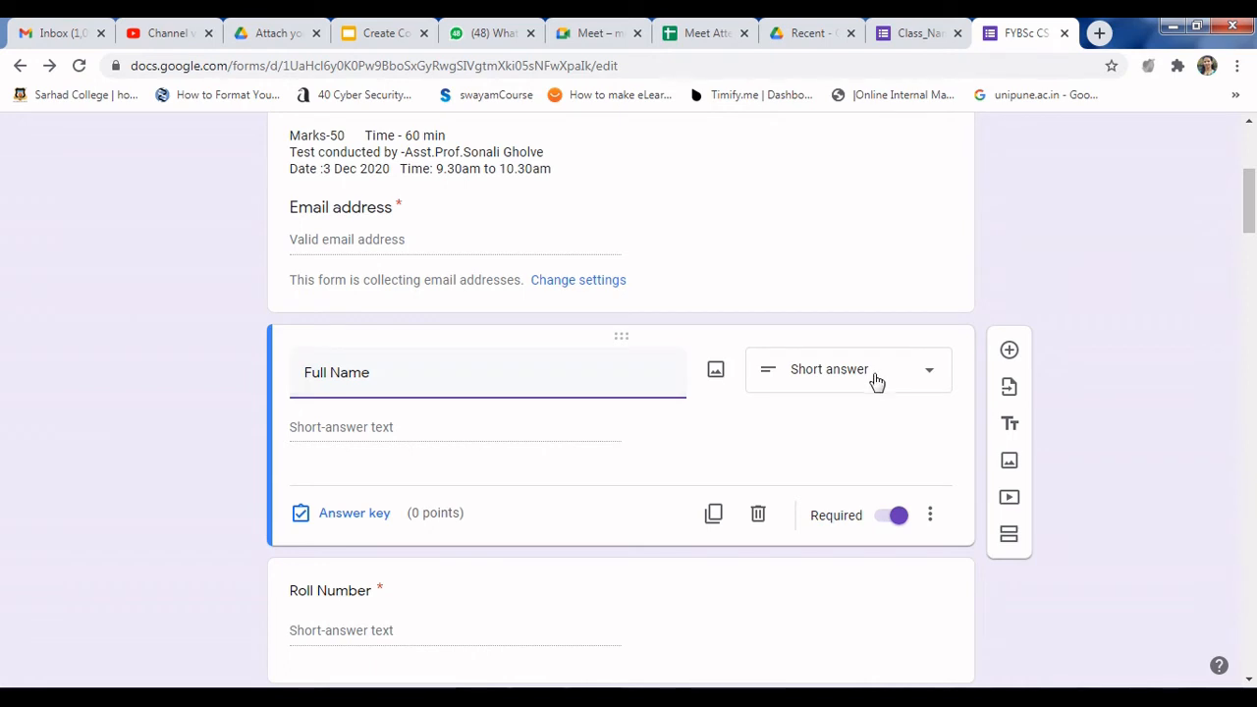
pyautogui.click(935, 379)
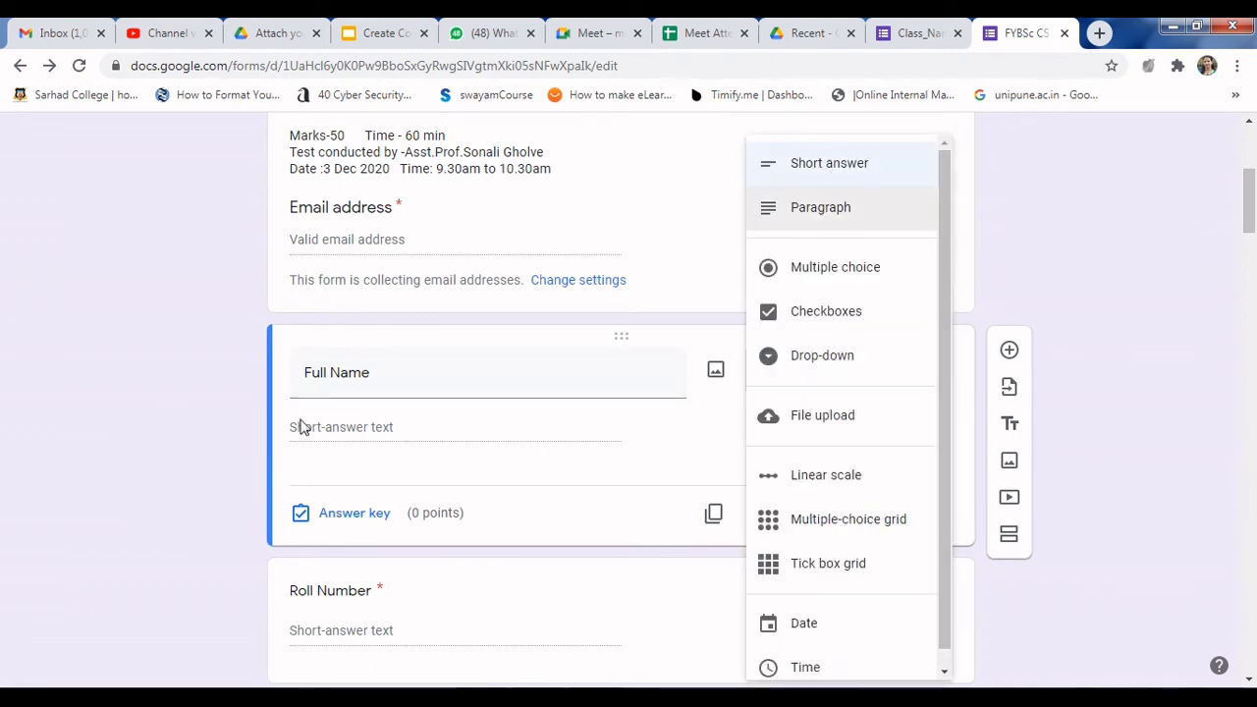
pyautogui.click(856, 169)
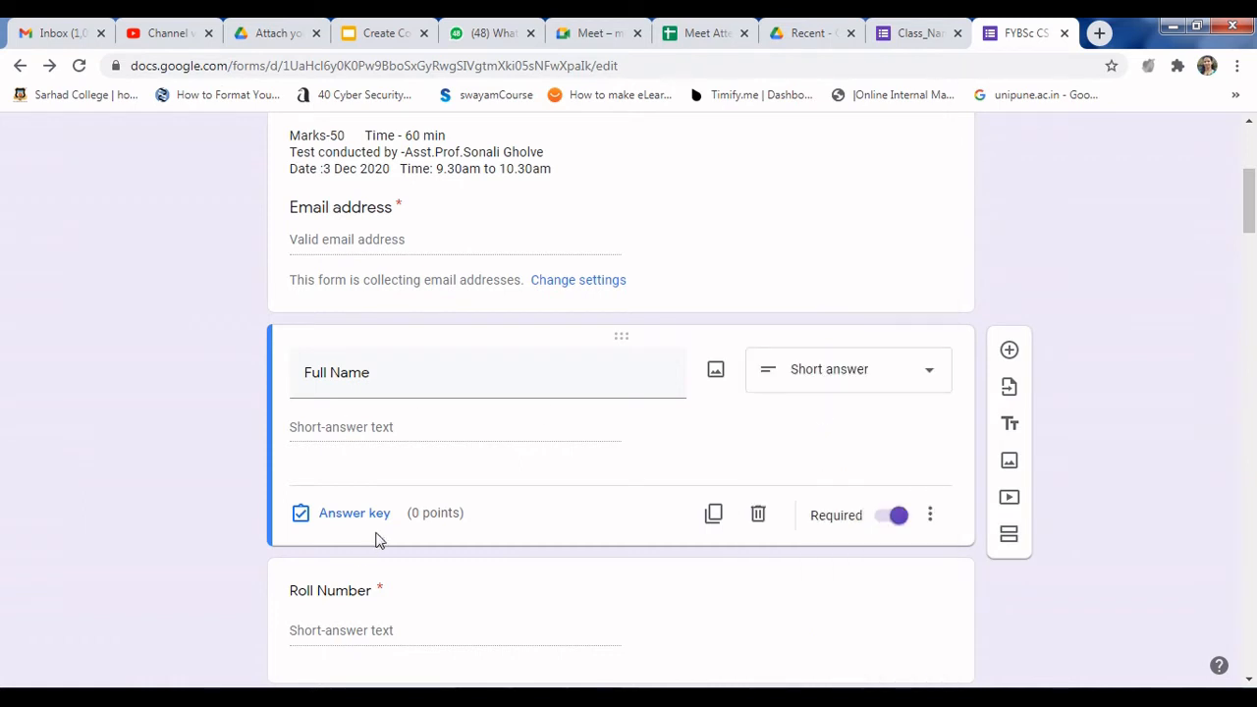
pyautogui.scroll(-3, 603, 474)
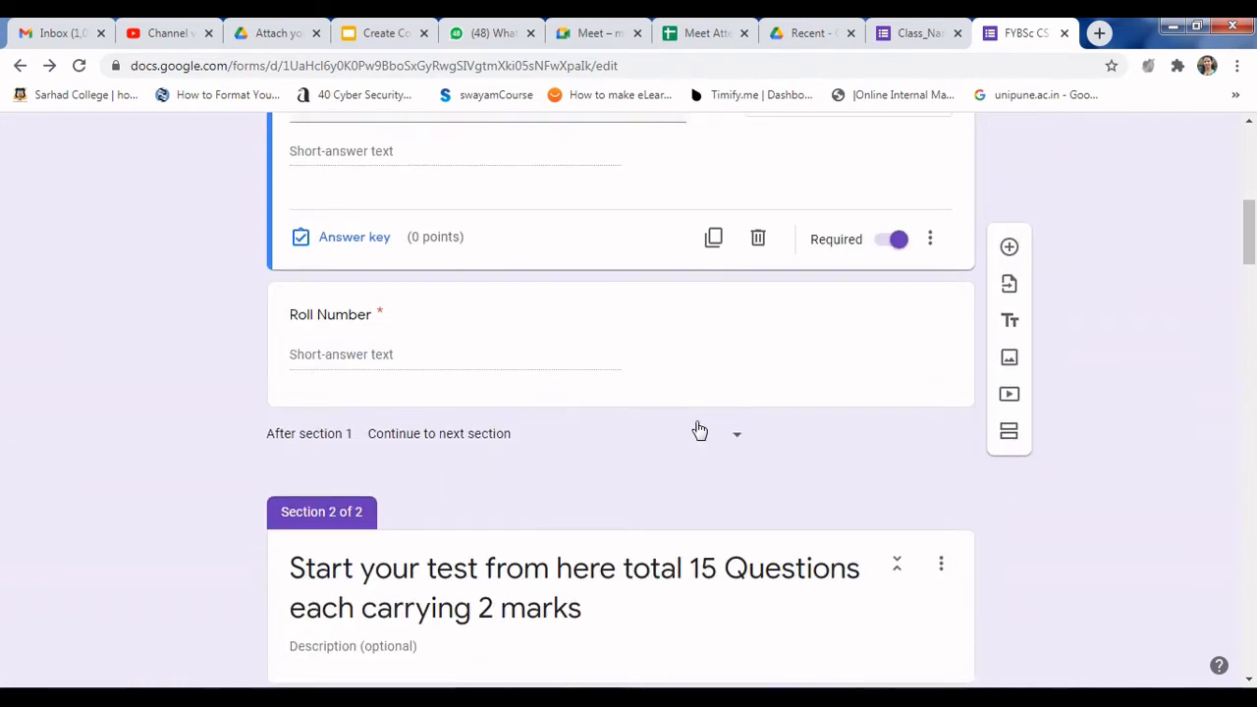
pyautogui.scroll(1, 732, 425)
pyautogui.scroll(1, 737, 255)
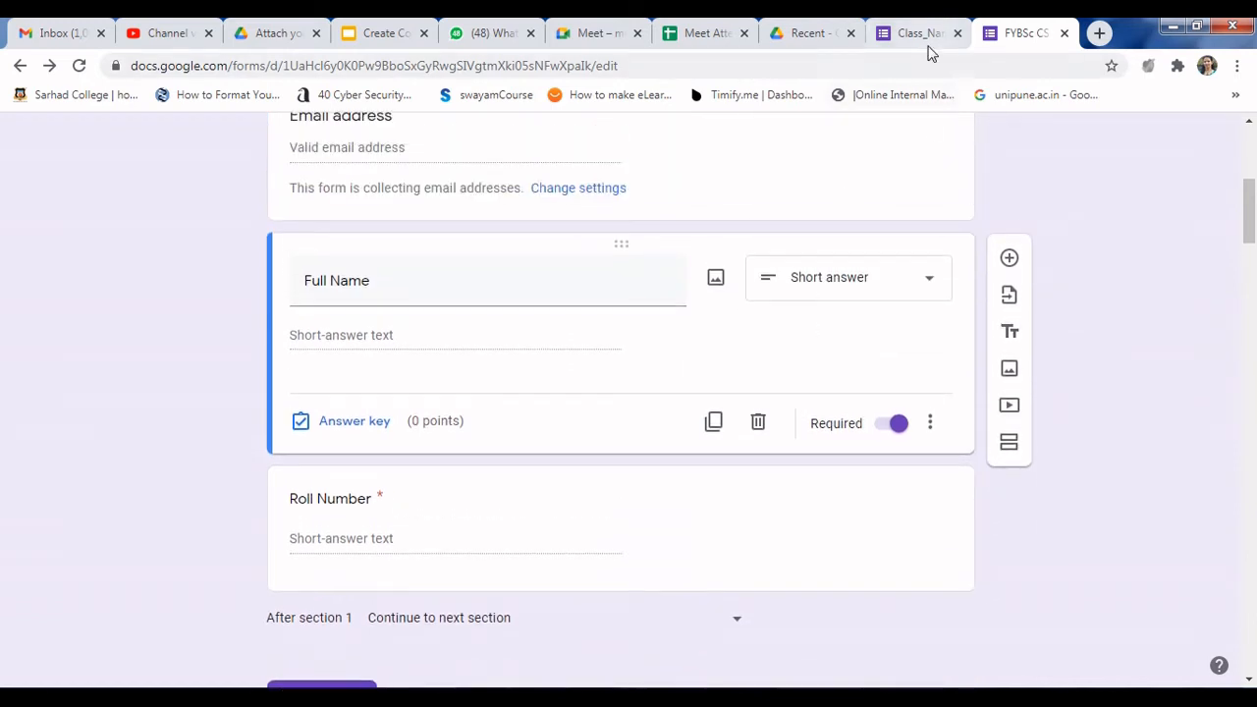
# Make the untitled multiple-choice question in the Class_Name_SubjectName form required
pyautogui.click(924, 33)
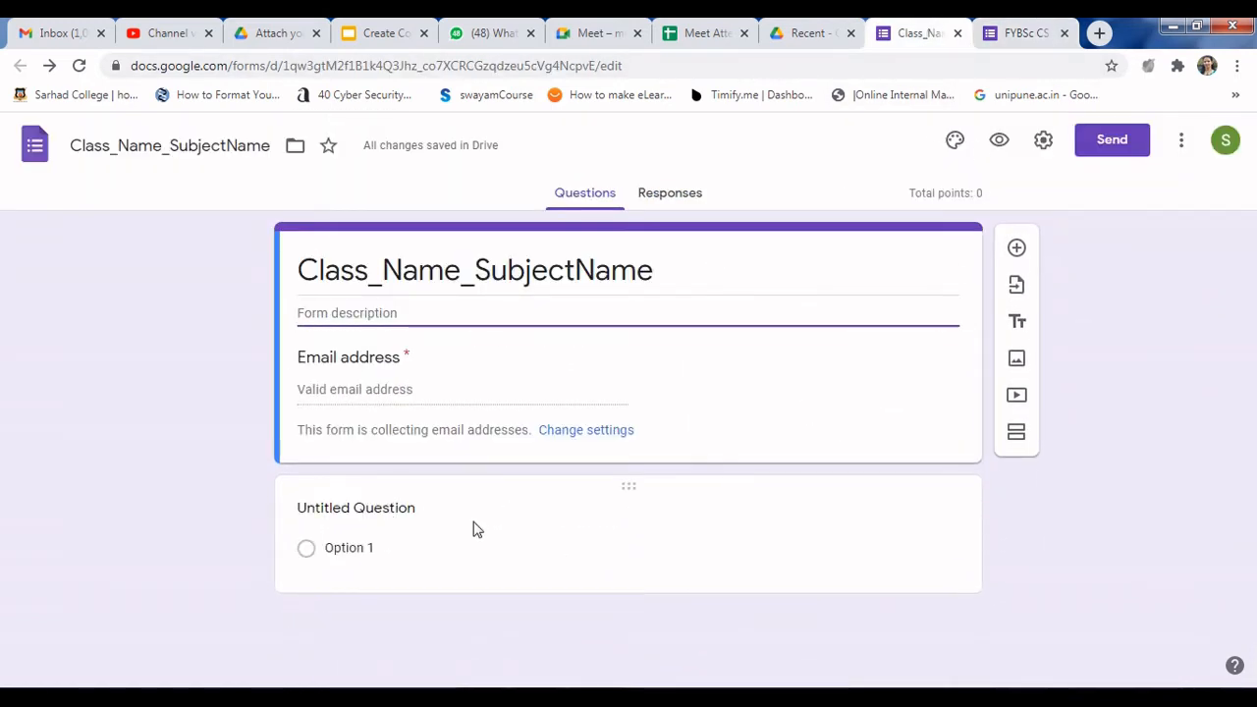
pyautogui.click(471, 523)
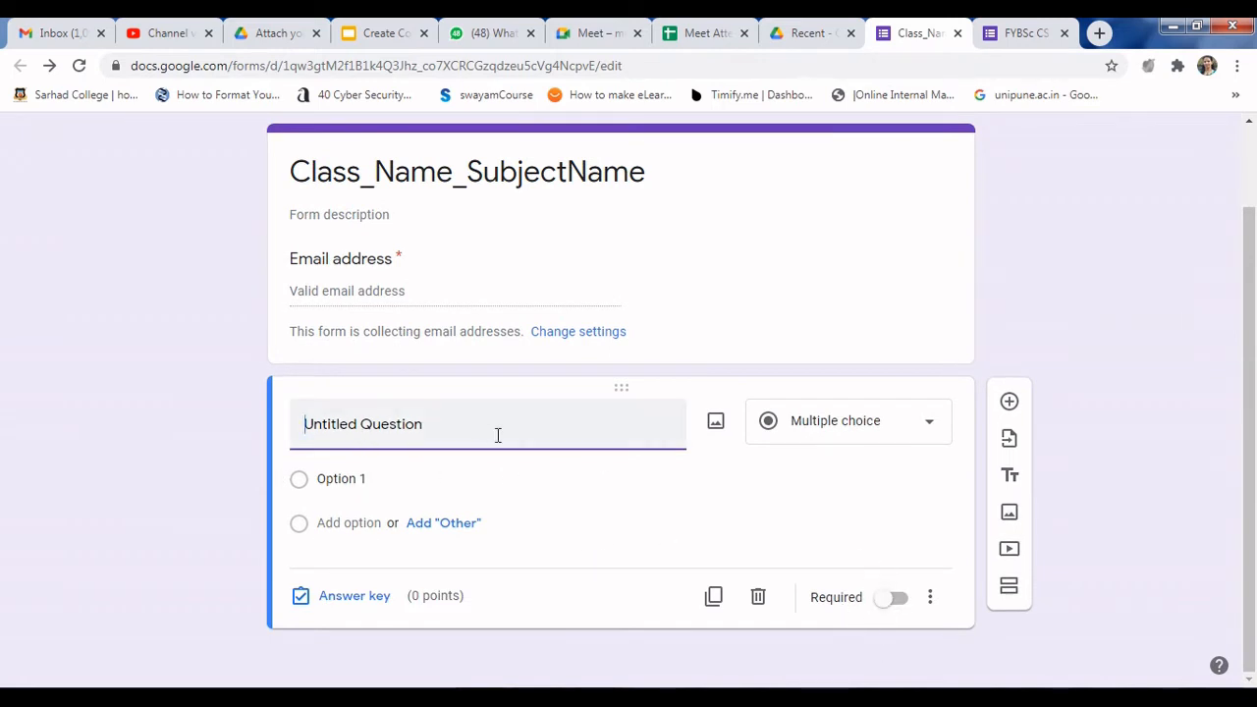
pyautogui.click(902, 603)
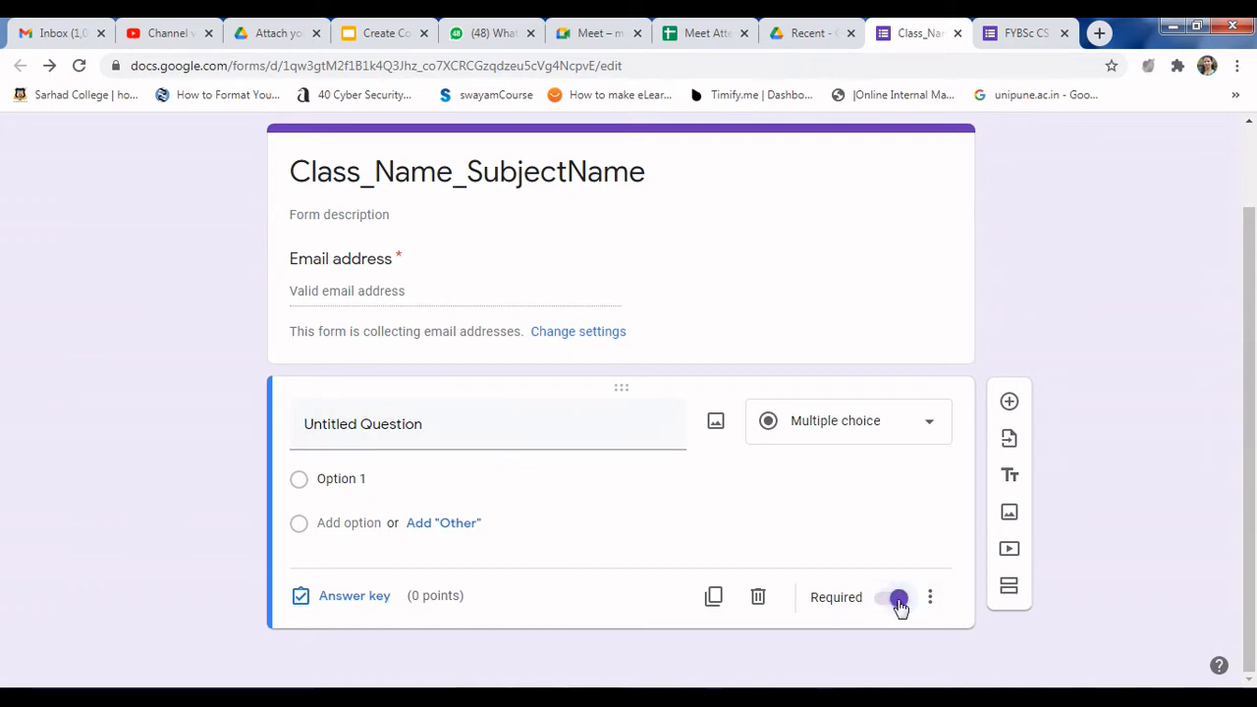
# Check how the sample form splits into sections, and add a second section after the untitled question in the Class_Name_SubjectName form
pyautogui.click(1026, 34)
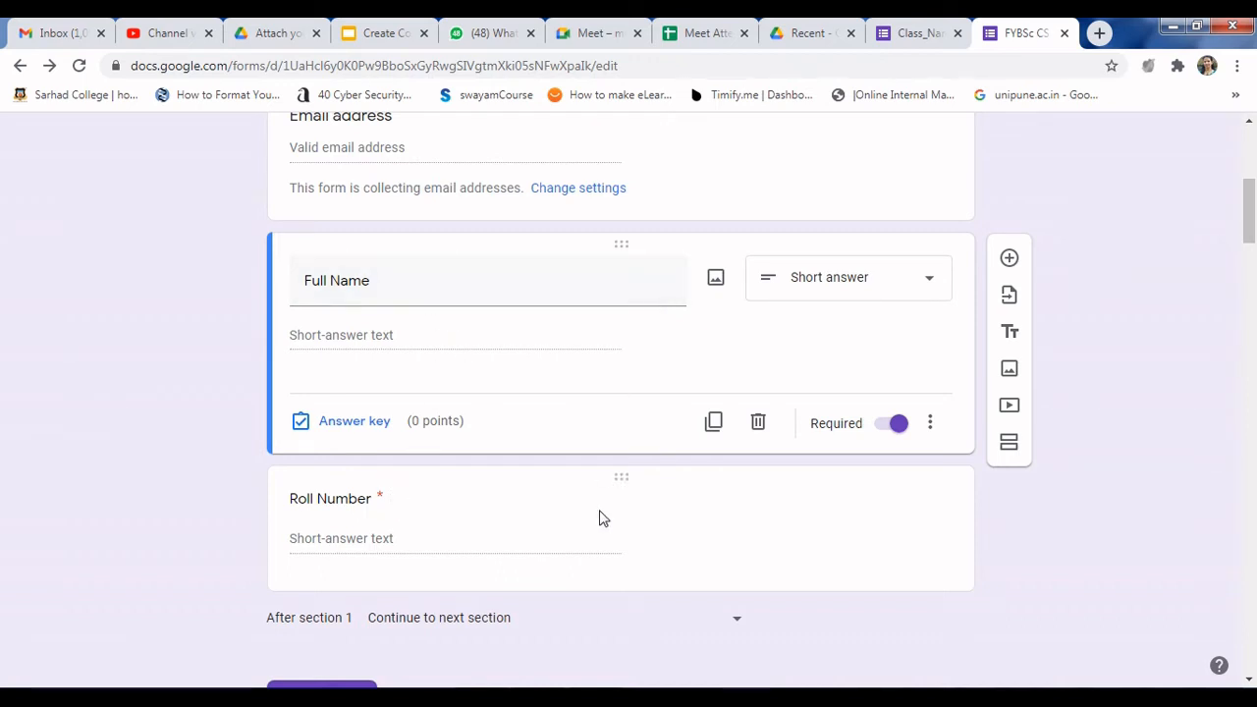
pyautogui.scroll(-1, 550, 325)
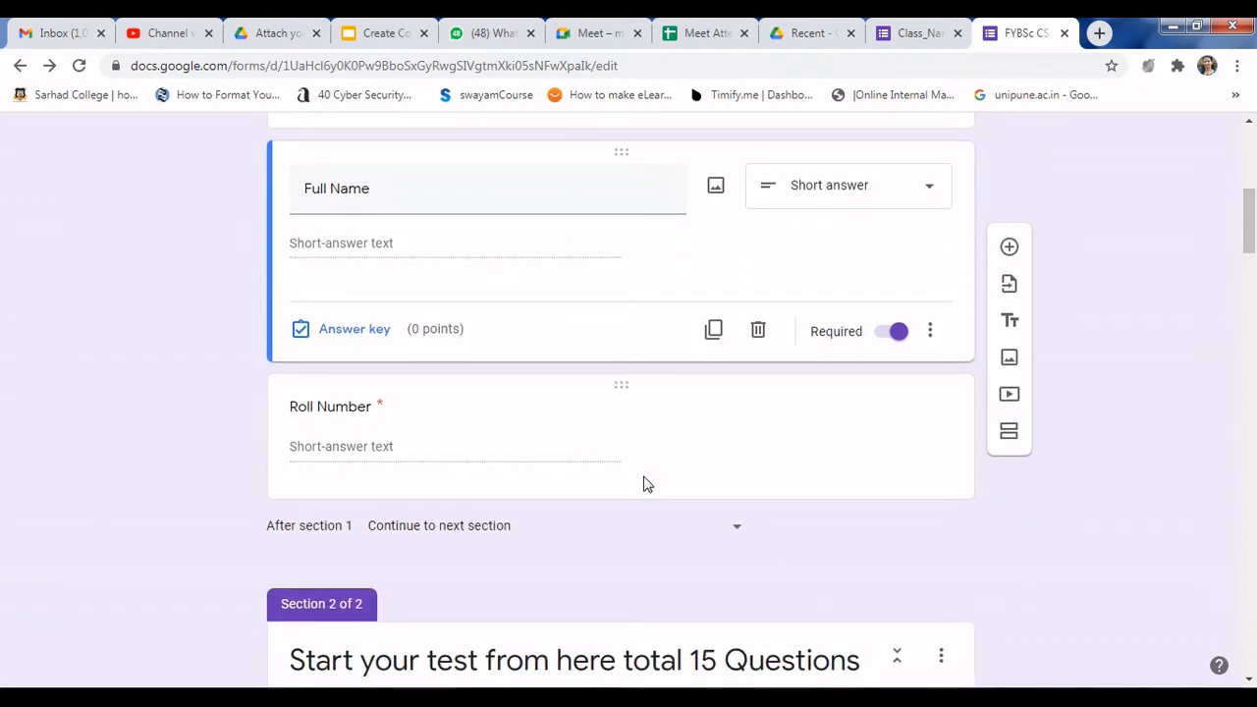
pyautogui.scroll(-1, 645, 482)
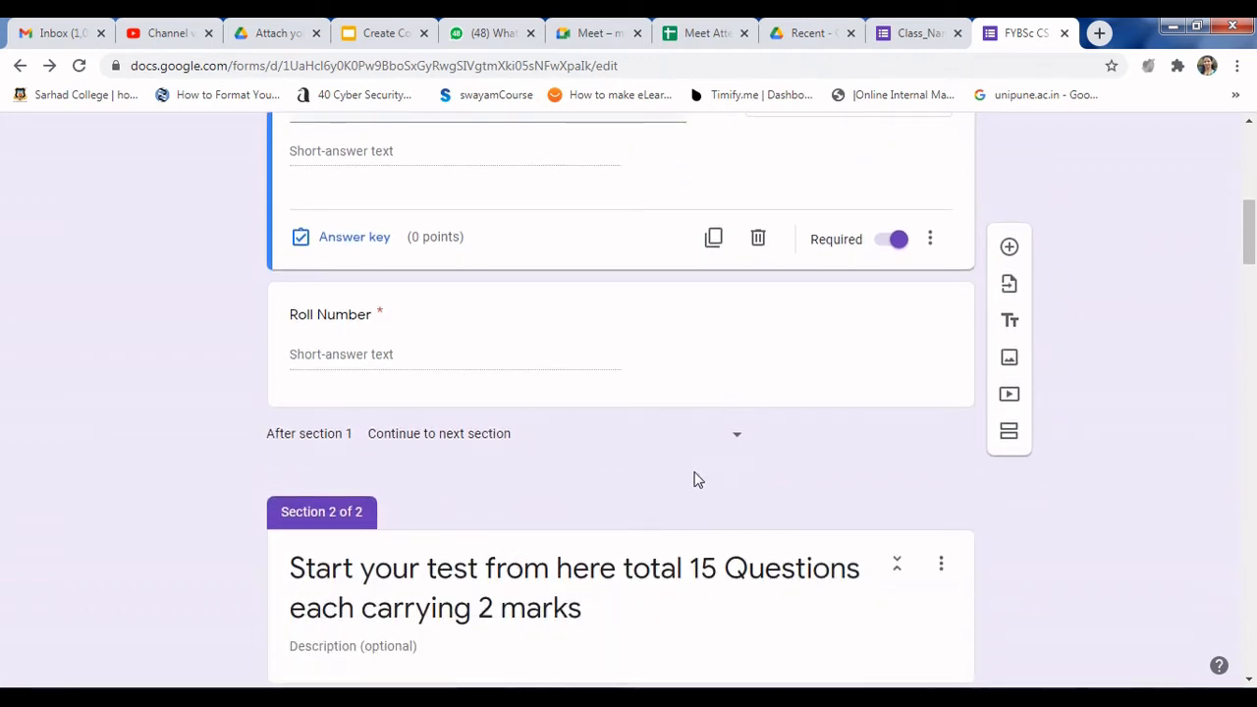
pyautogui.click(929, 36)
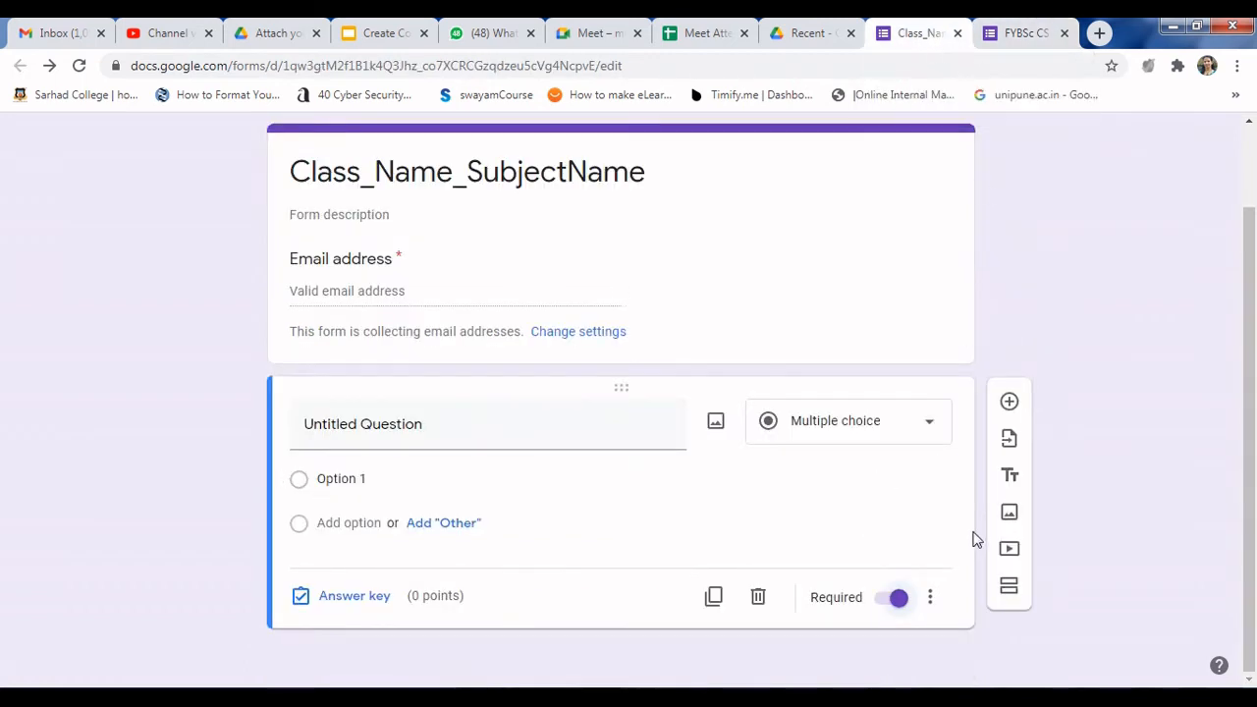
pyautogui.click(1011, 597)
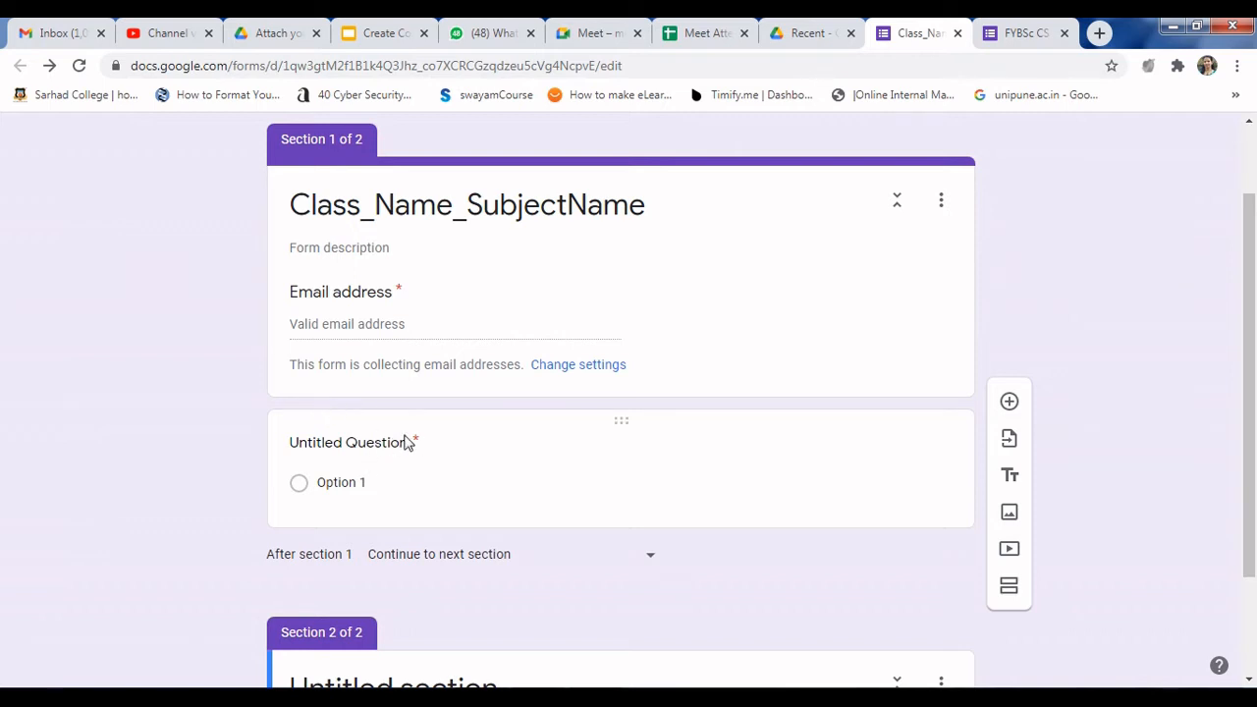
pyautogui.scroll(-2, 435, 471)
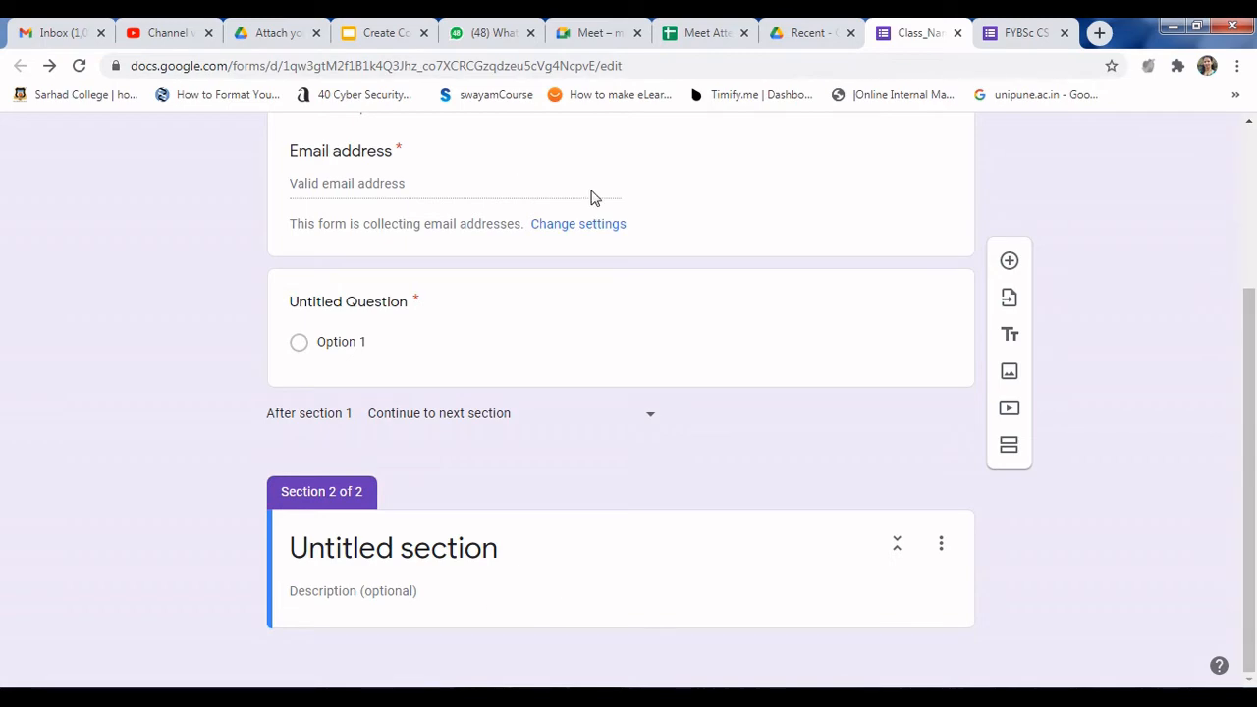
# Preview the sample FYBSc CS form as respondents see it and review the header and required fields on its first page
pyautogui.click(1025, 37)
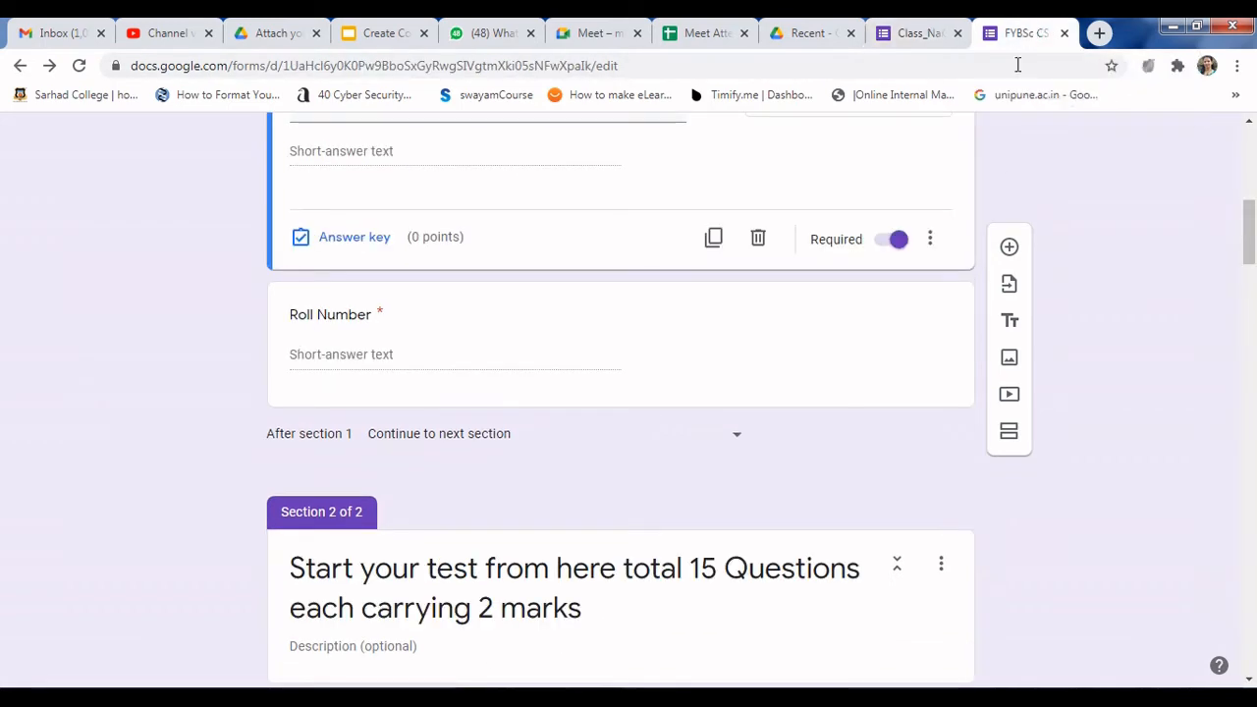
pyautogui.scroll(6, 1078, 416)
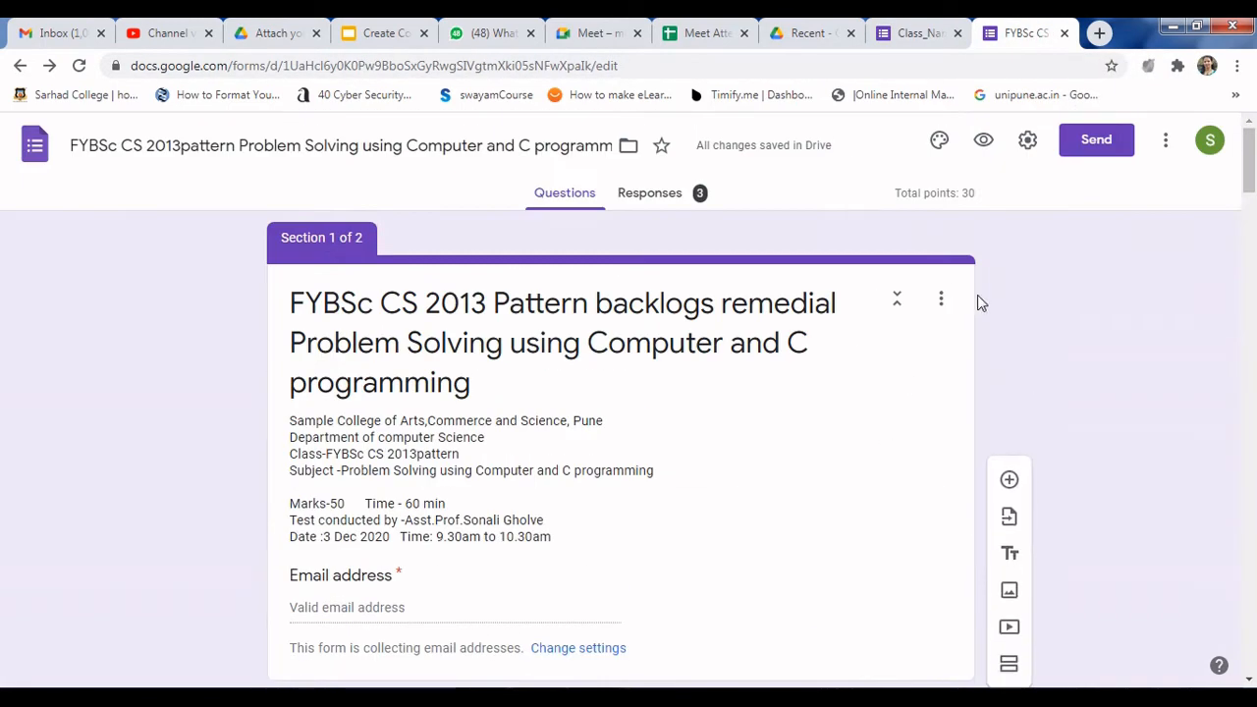
pyautogui.click(984, 142)
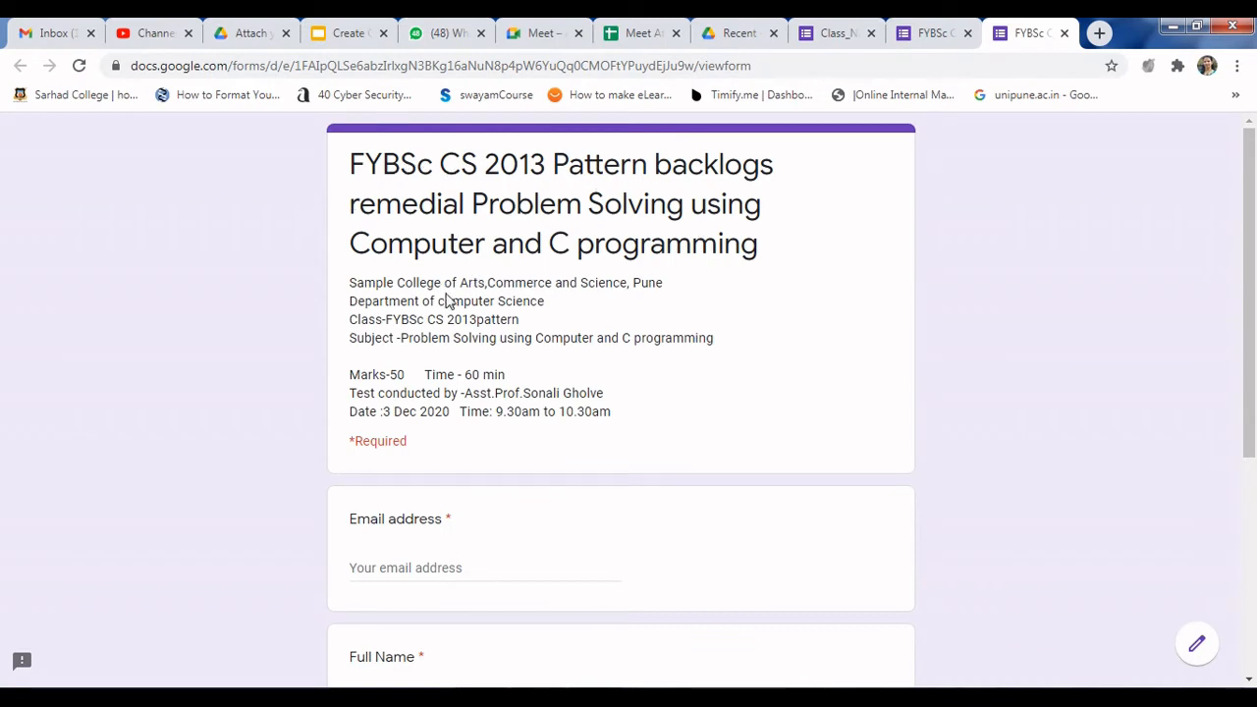
pyautogui.scroll(-3, 550, 406)
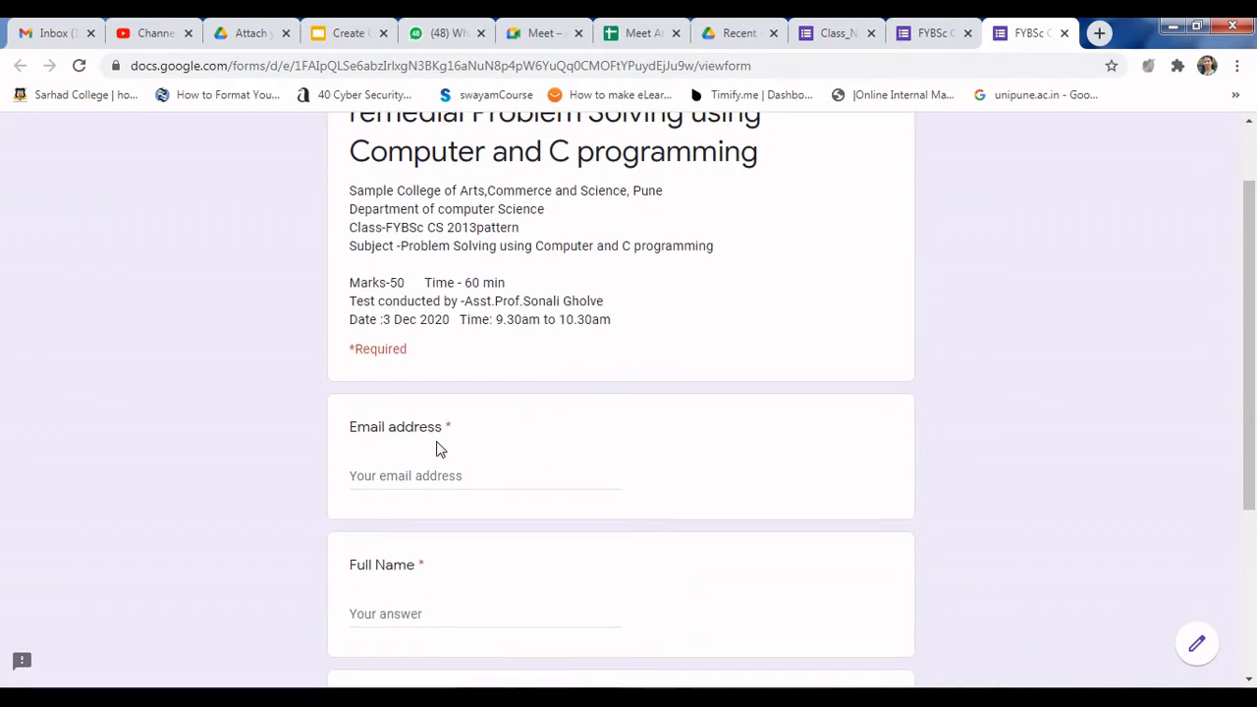
pyautogui.scroll(-1, 428, 510)
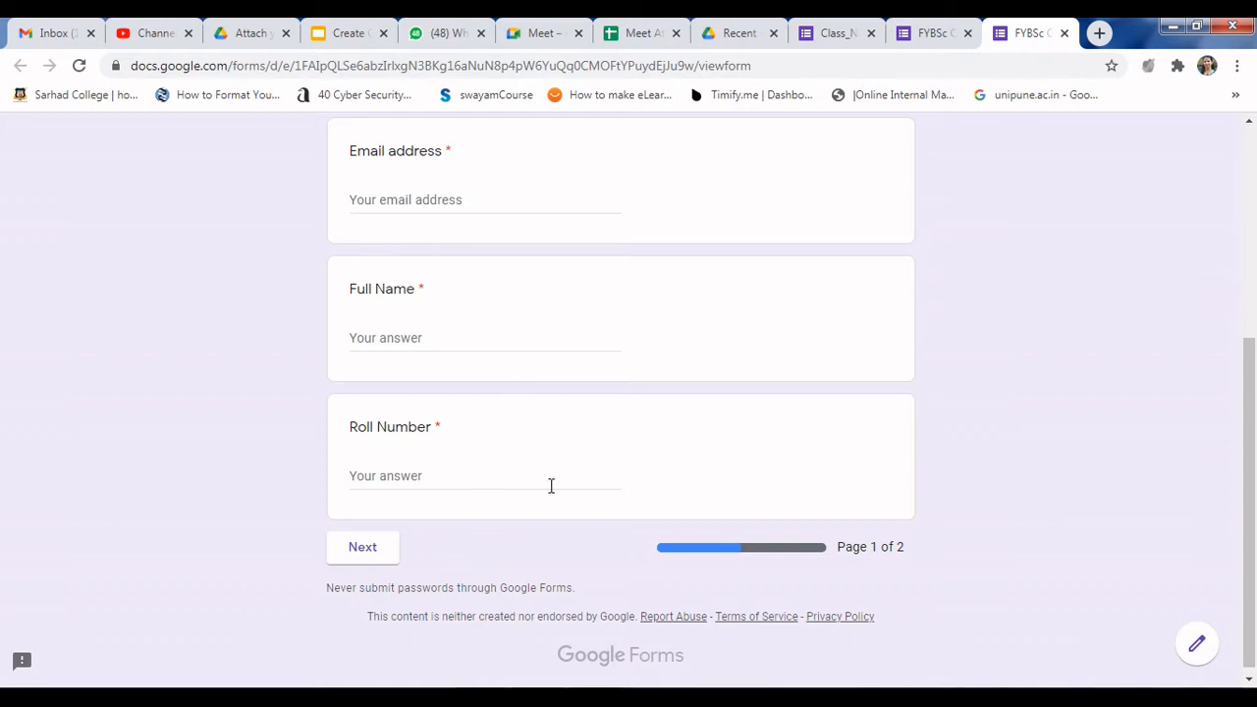
pyautogui.scroll(2, 481, 265)
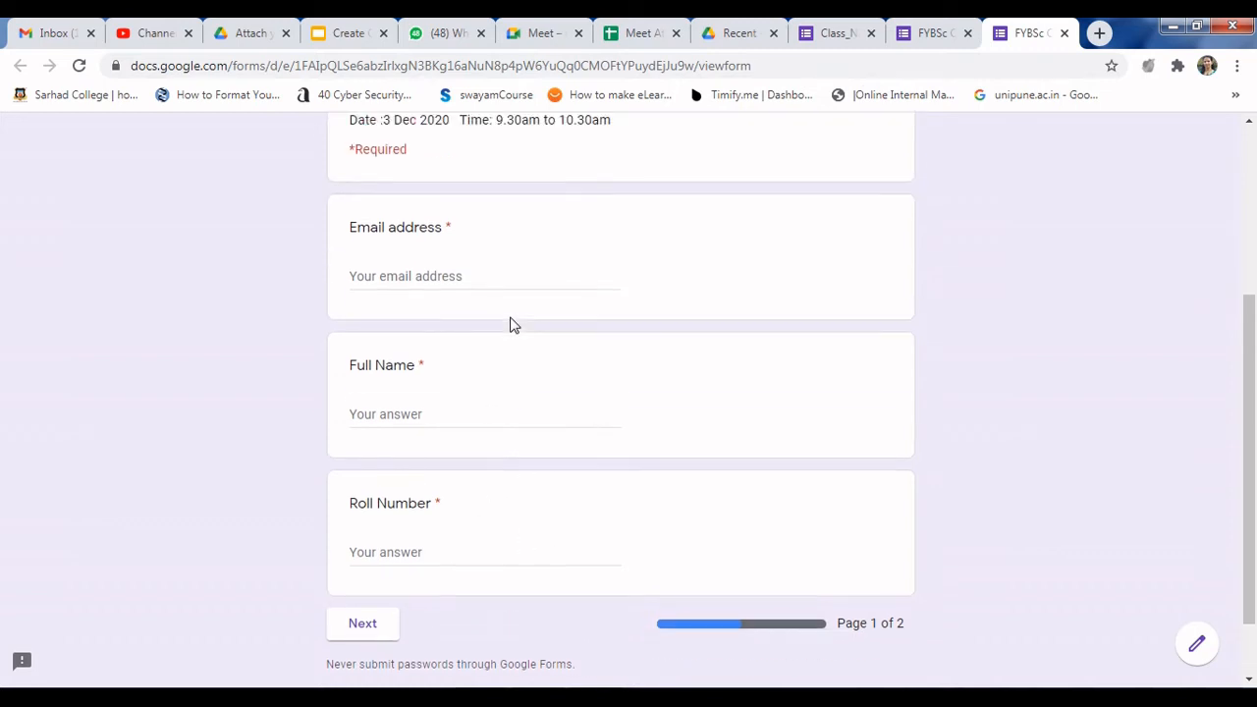
pyautogui.scroll(-2, 547, 382)
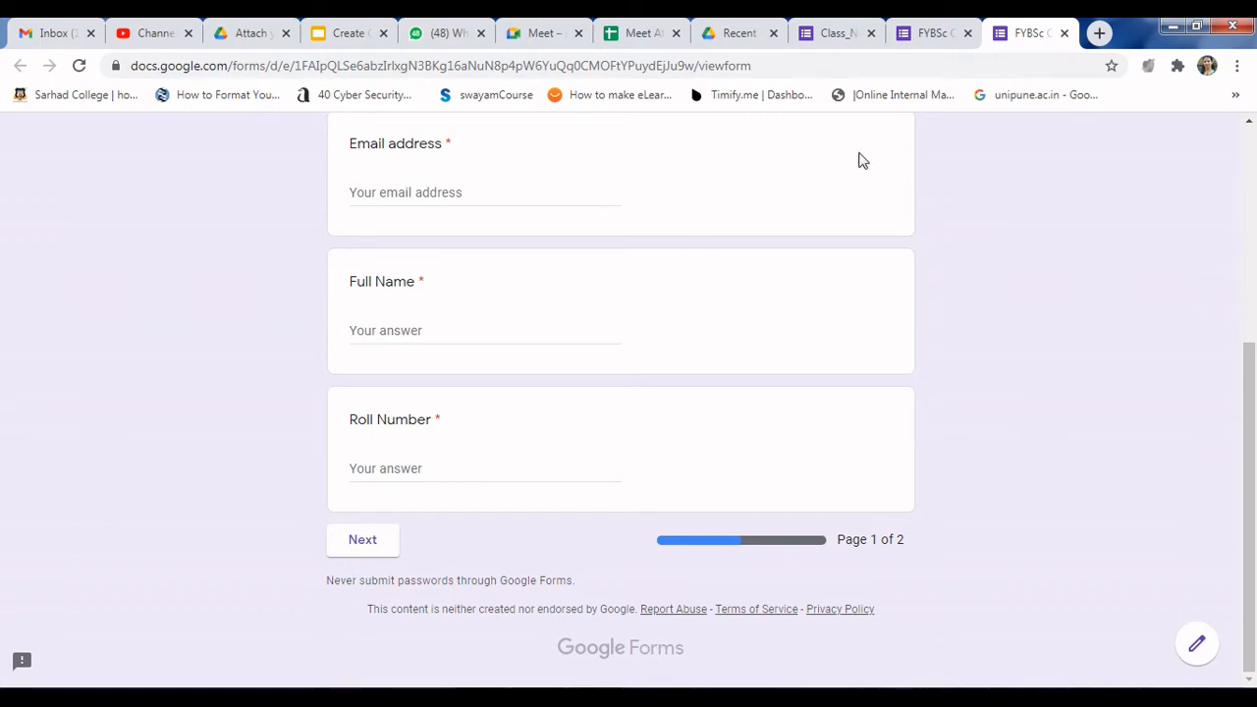
# Examine section 2 of the sample form in the editor, including the answer key of the true/false question about writing programs in HLLs
pyautogui.click(928, 33)
pyautogui.scroll(-5, 547, 443)
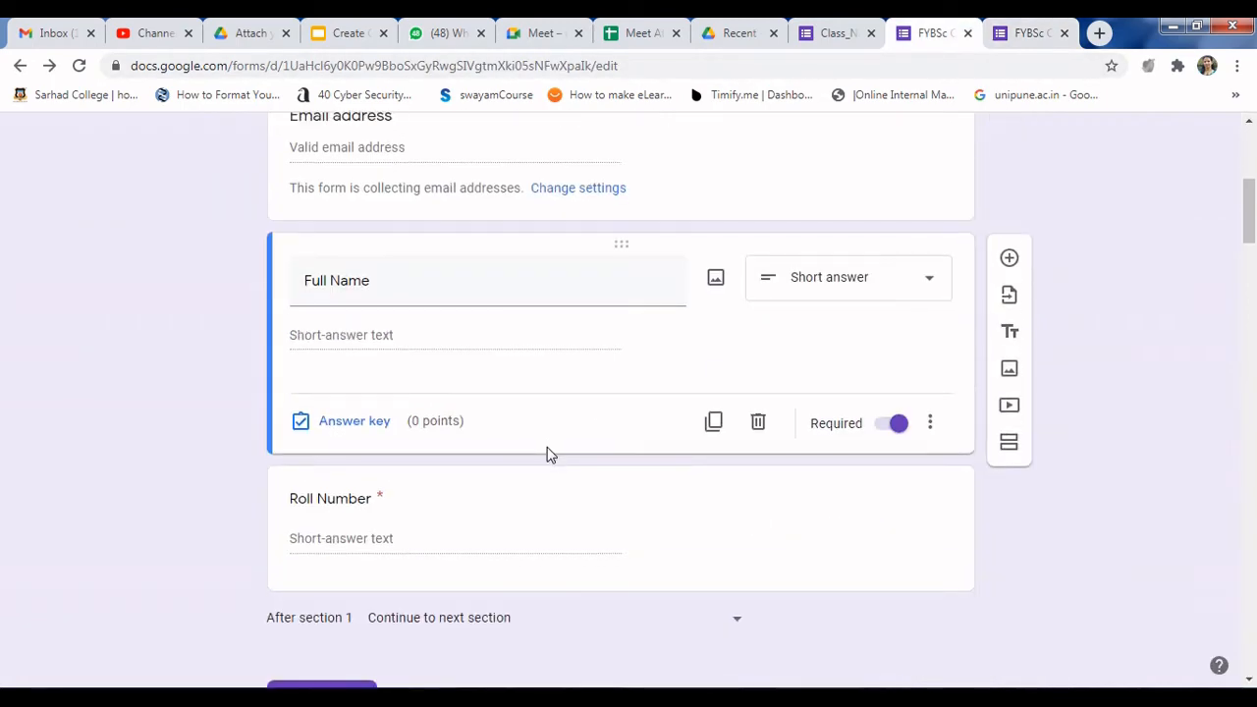
pyautogui.scroll(-3, 550, 457)
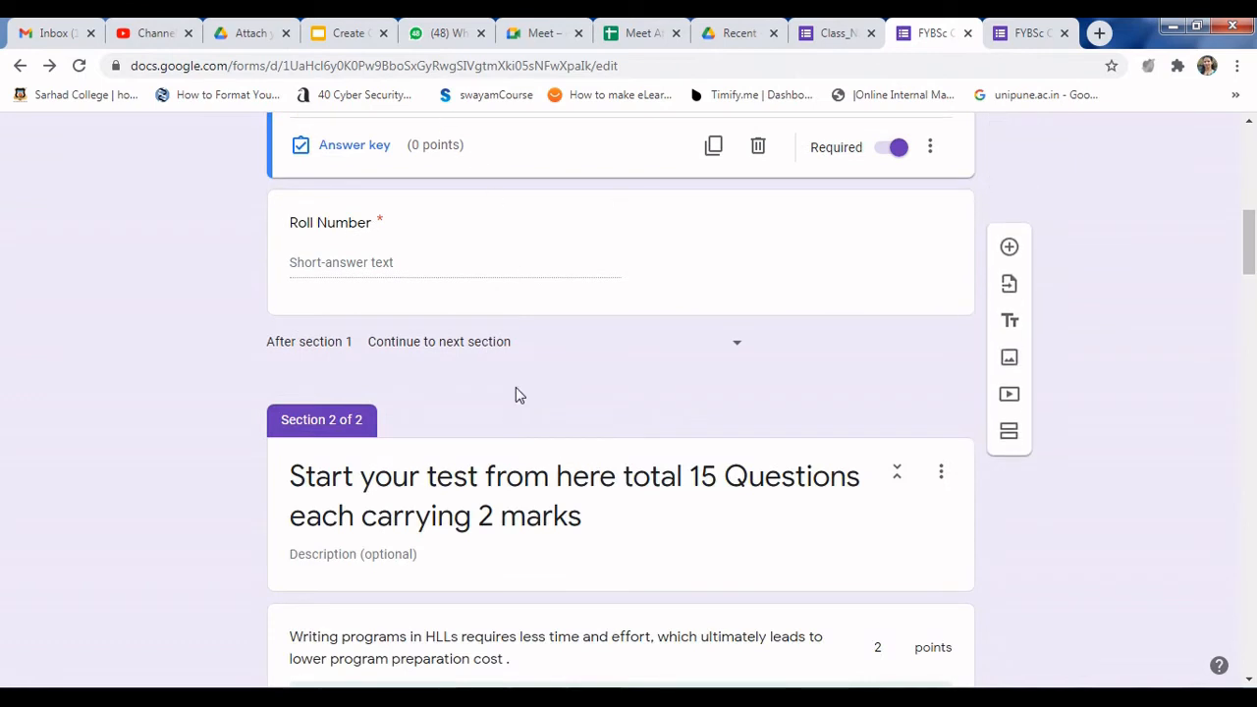
pyautogui.scroll(-2, 502, 340)
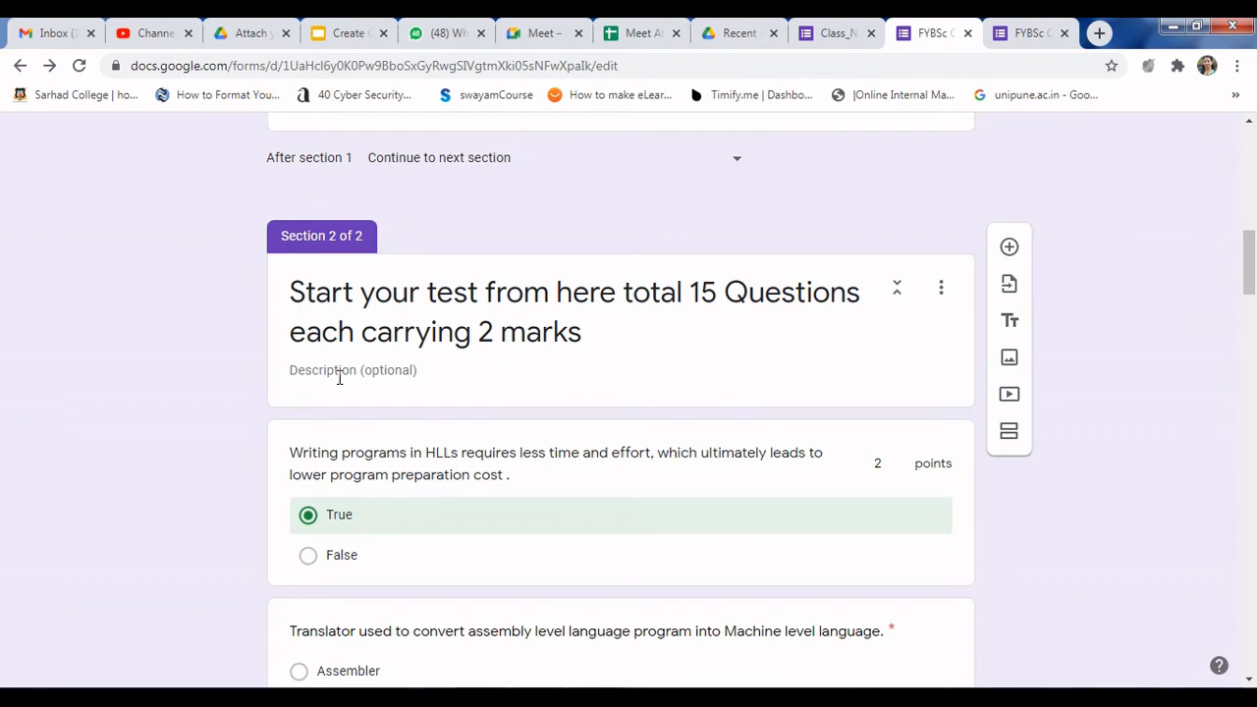
pyautogui.scroll(-2, 589, 437)
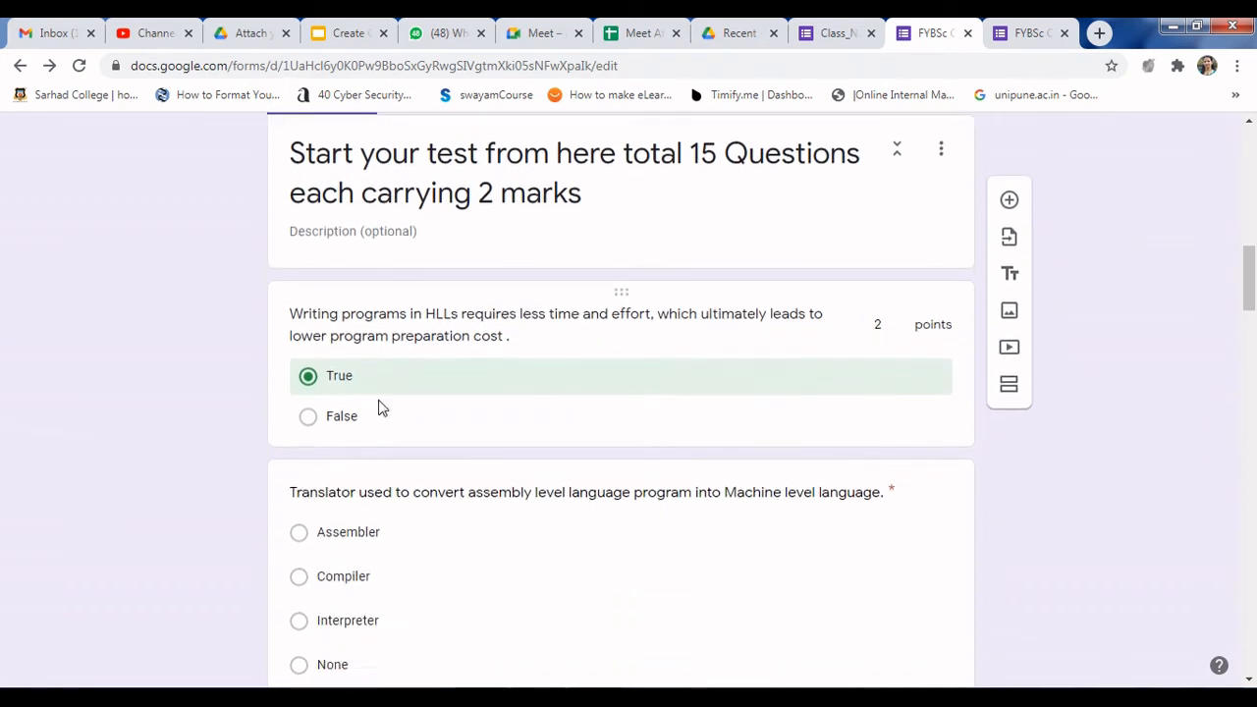
pyautogui.scroll(-1, 393, 392)
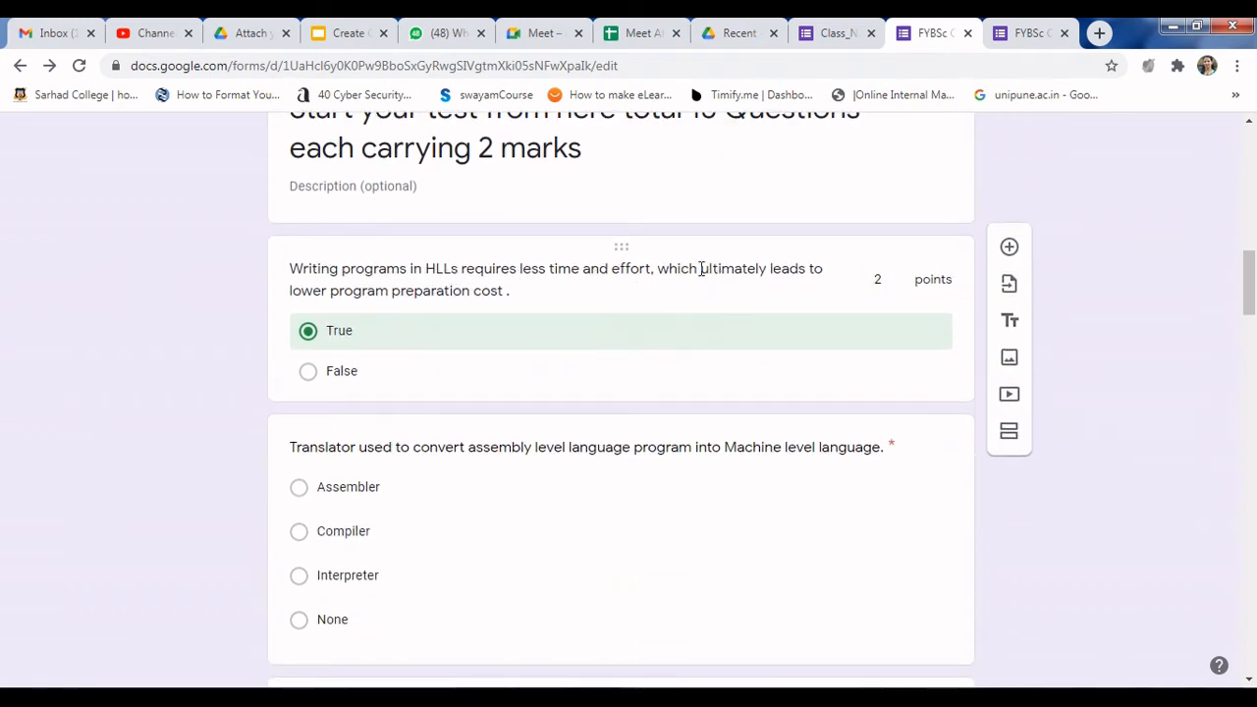
pyautogui.click(572, 369)
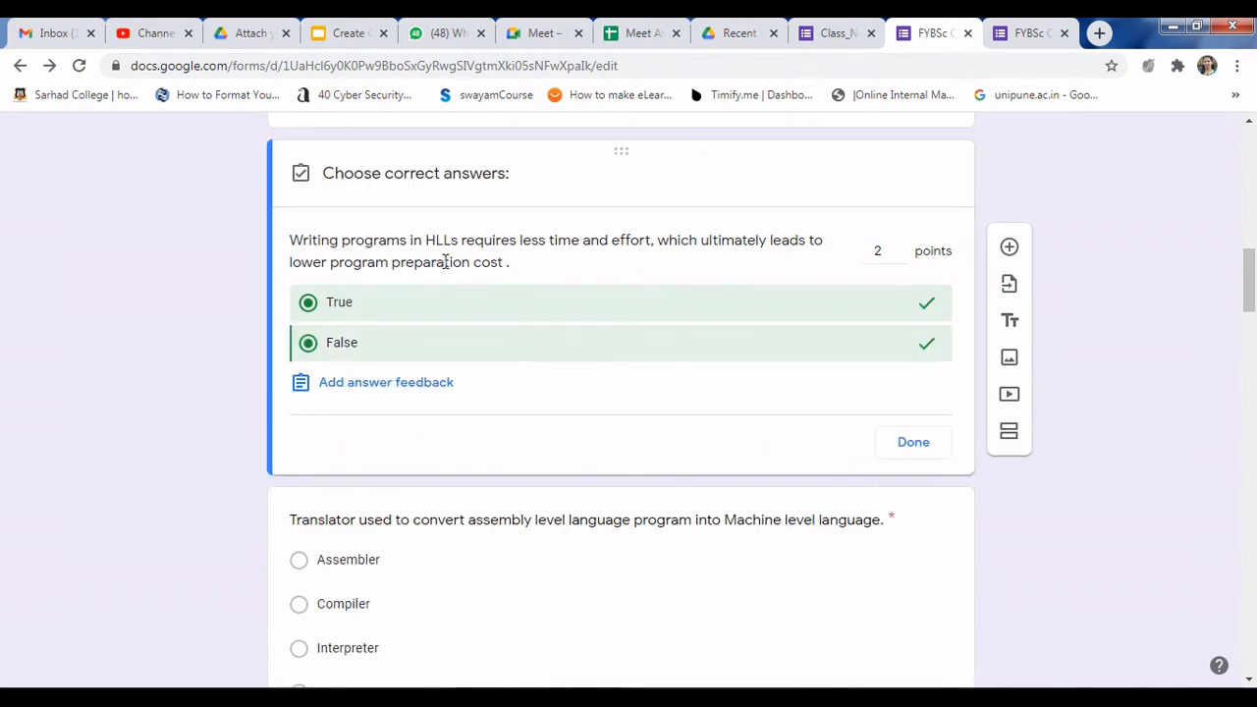
pyautogui.click(444, 345)
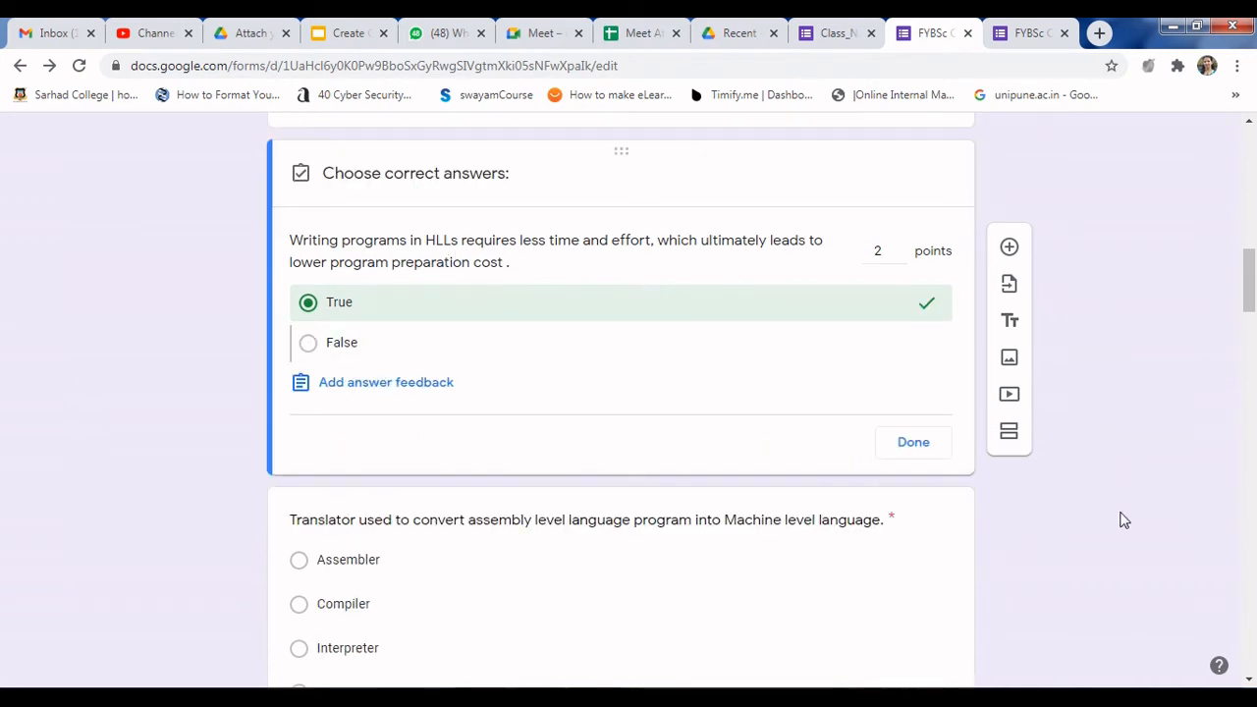
# Change the answer key of the assembly language translator question so that Compiler is the only correct answer
pyautogui.scroll(-2, 719, 473)
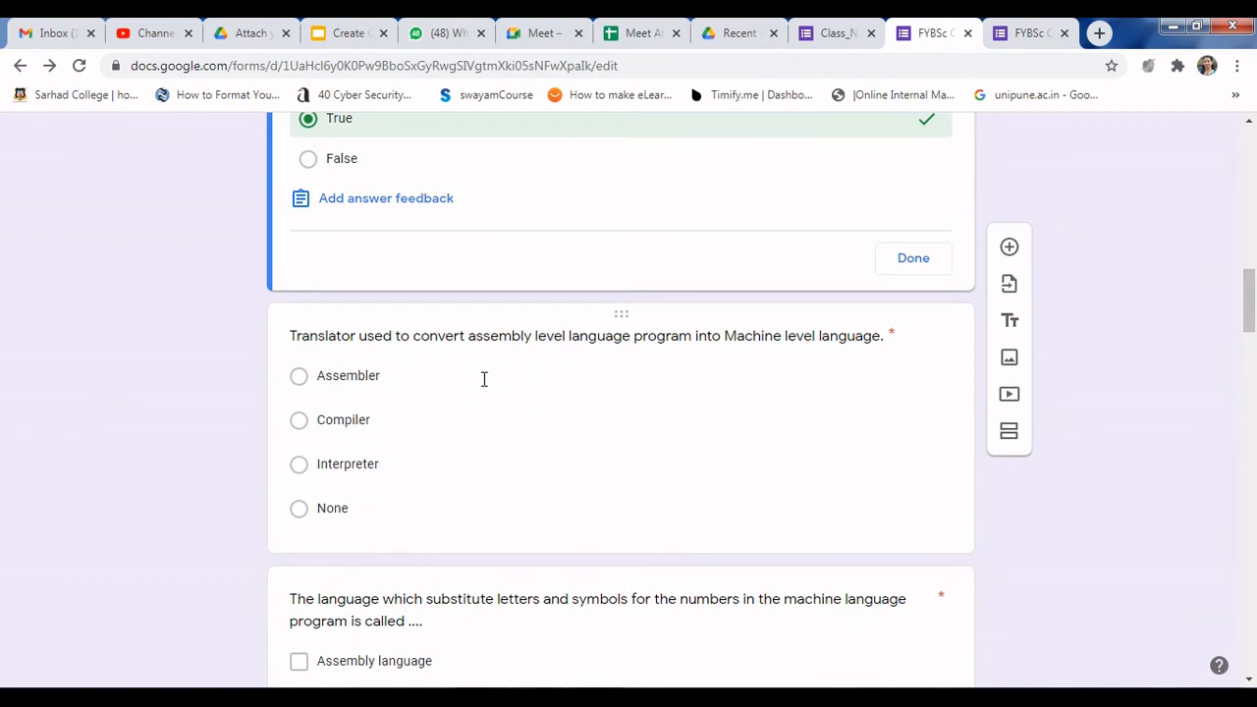
pyautogui.click(536, 381)
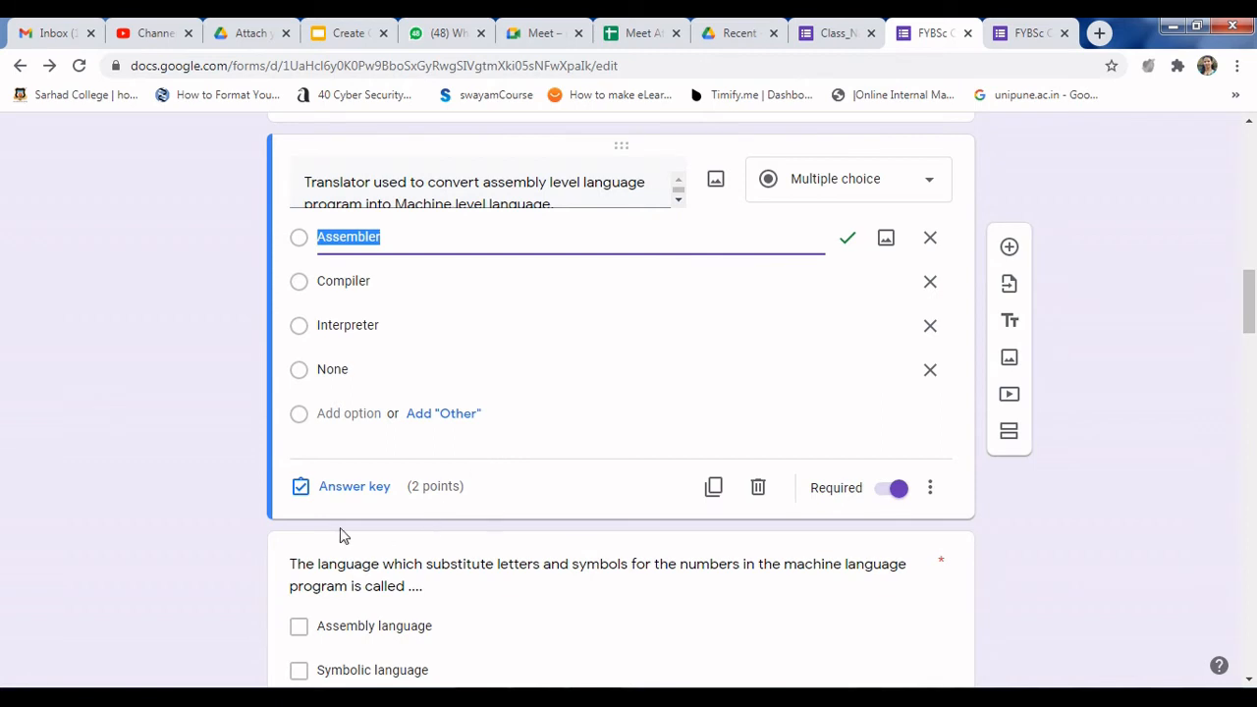
pyautogui.click(360, 494)
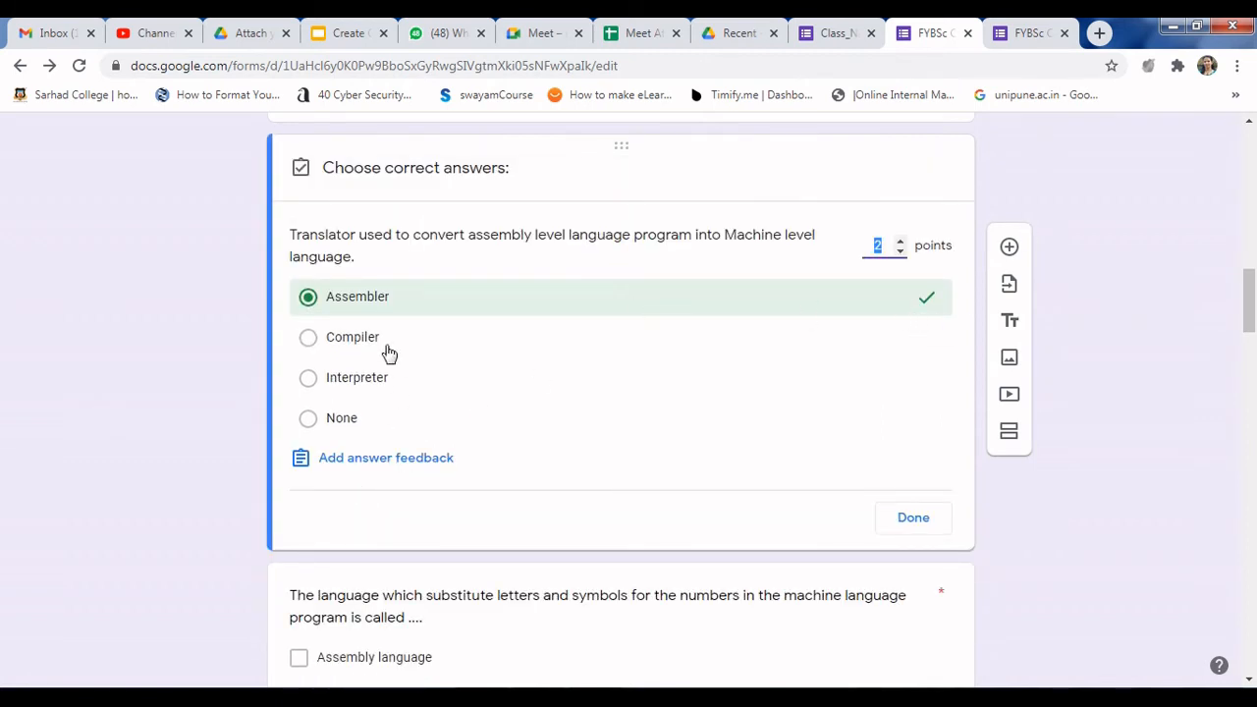
pyautogui.click(368, 341)
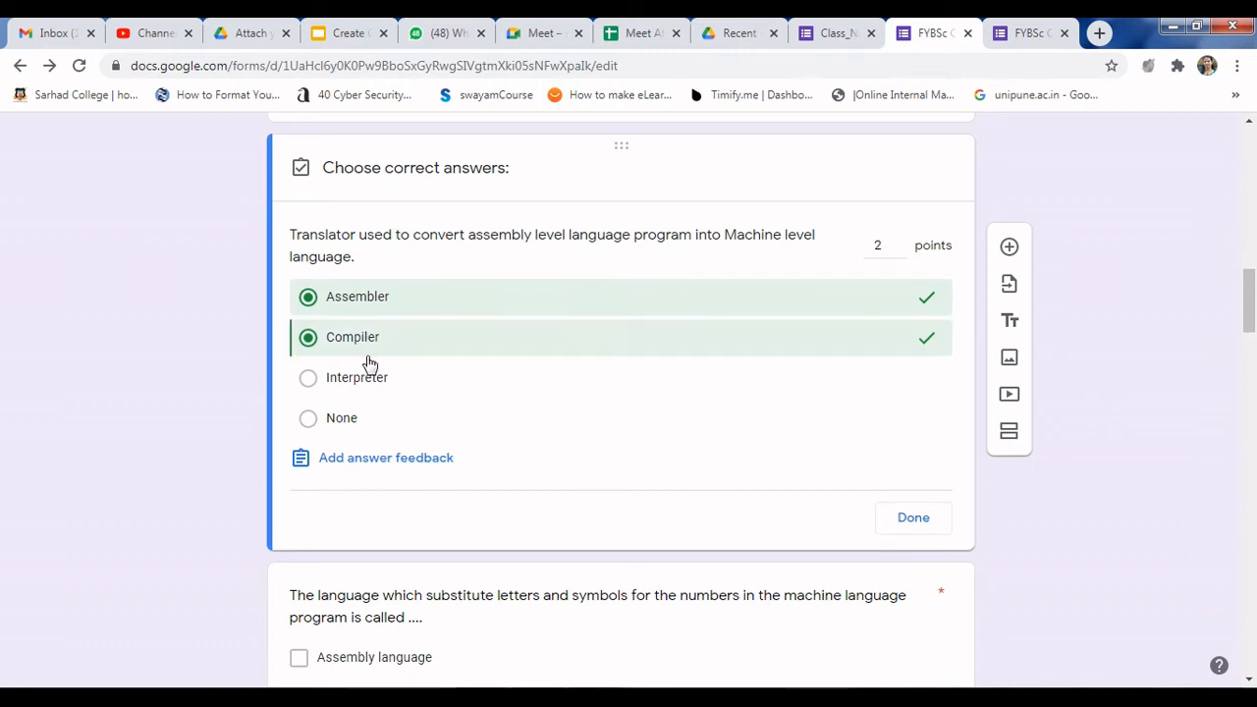
pyautogui.click(332, 301)
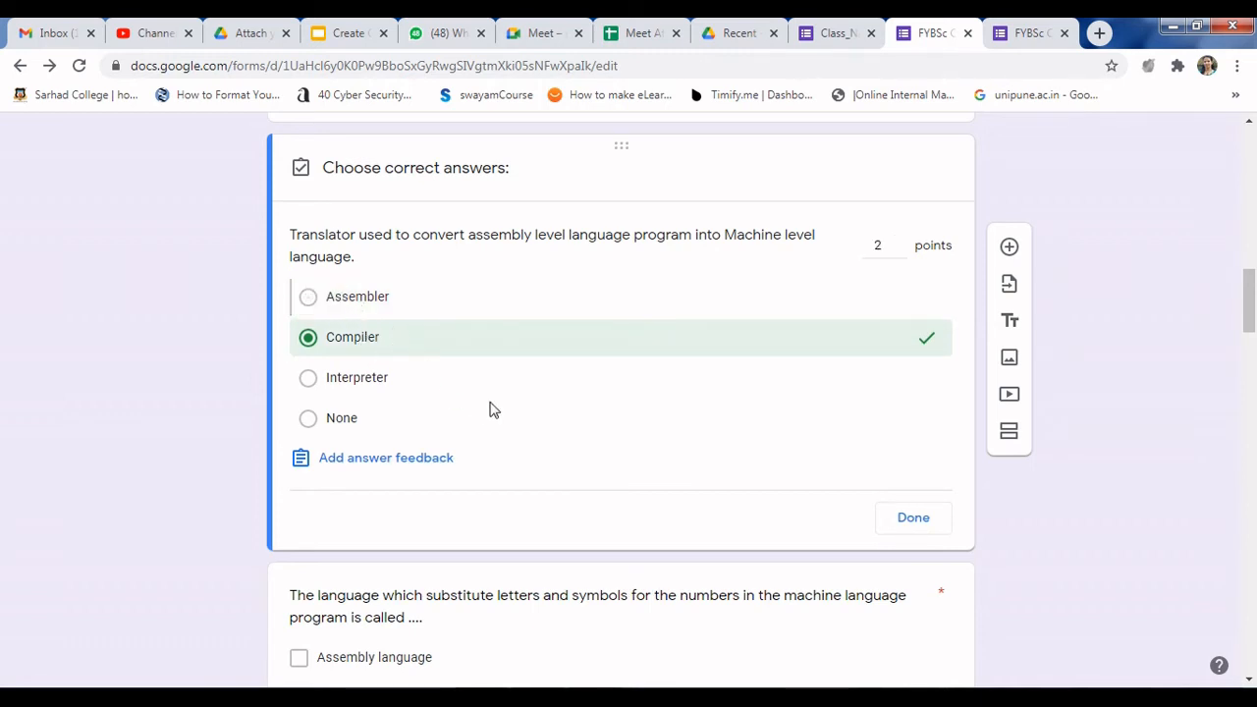
# Set Assembler as the only correct answer of the assembly language translator question and close its answer key
pyautogui.click(356, 305)
pyautogui.click(395, 348)
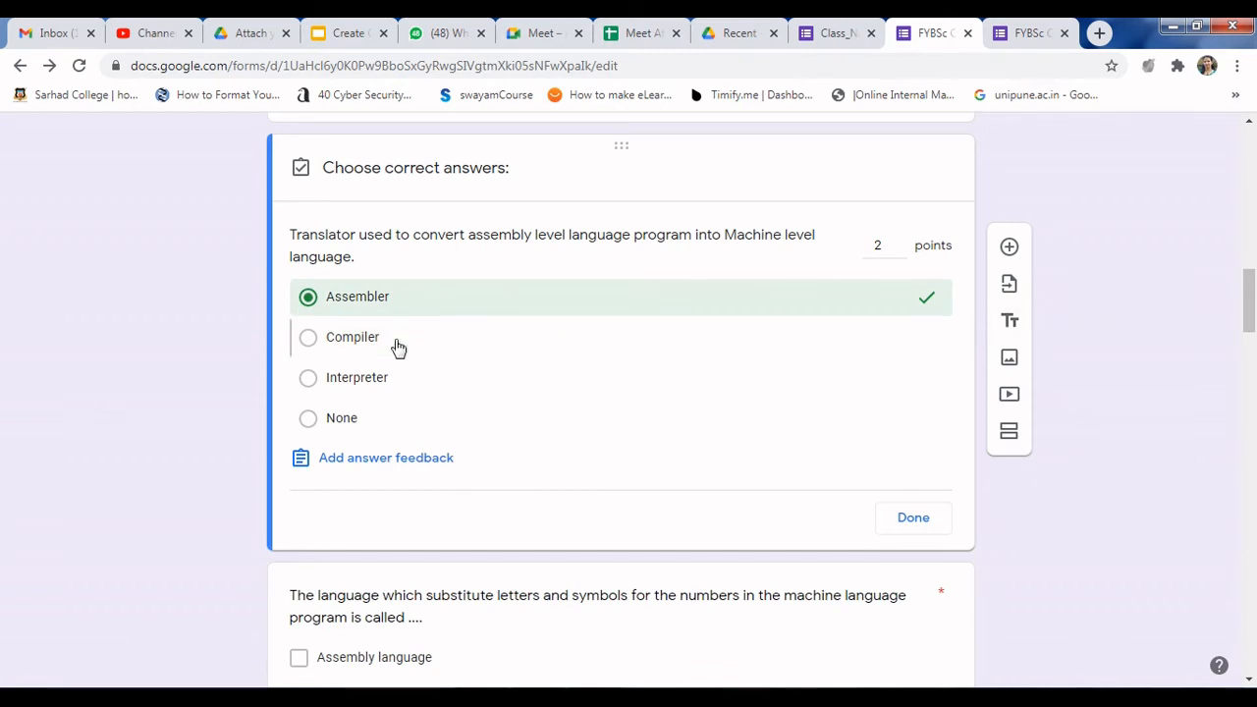
pyautogui.click(901, 240)
pyautogui.click(902, 251)
pyautogui.click(924, 520)
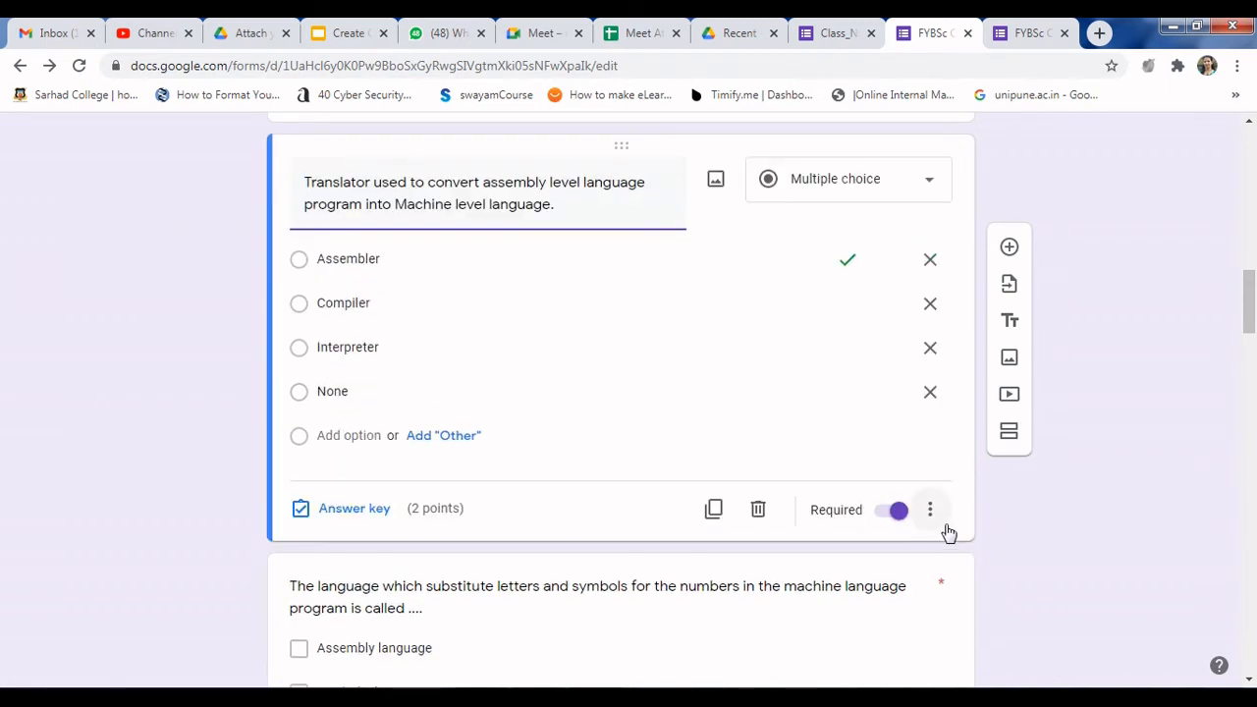
# Make the assembly language translator question optional instead of required
pyautogui.scroll(4, 946, 533)
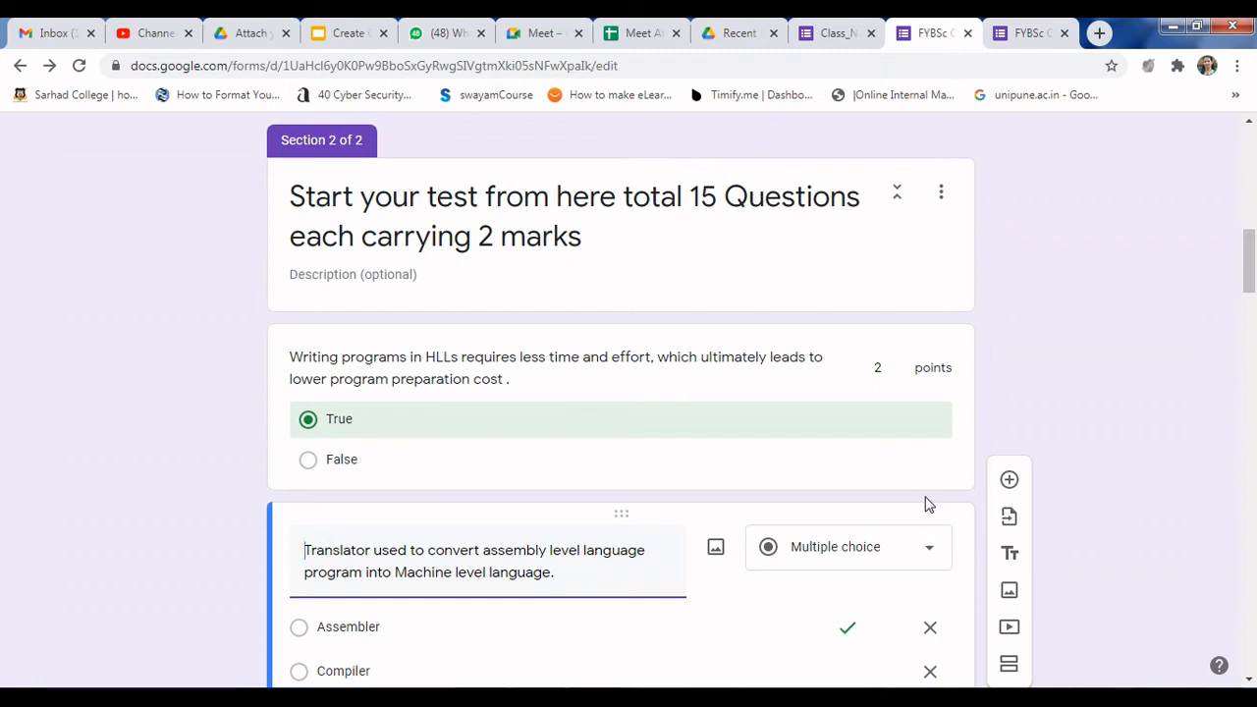
pyautogui.scroll(-3, 929, 503)
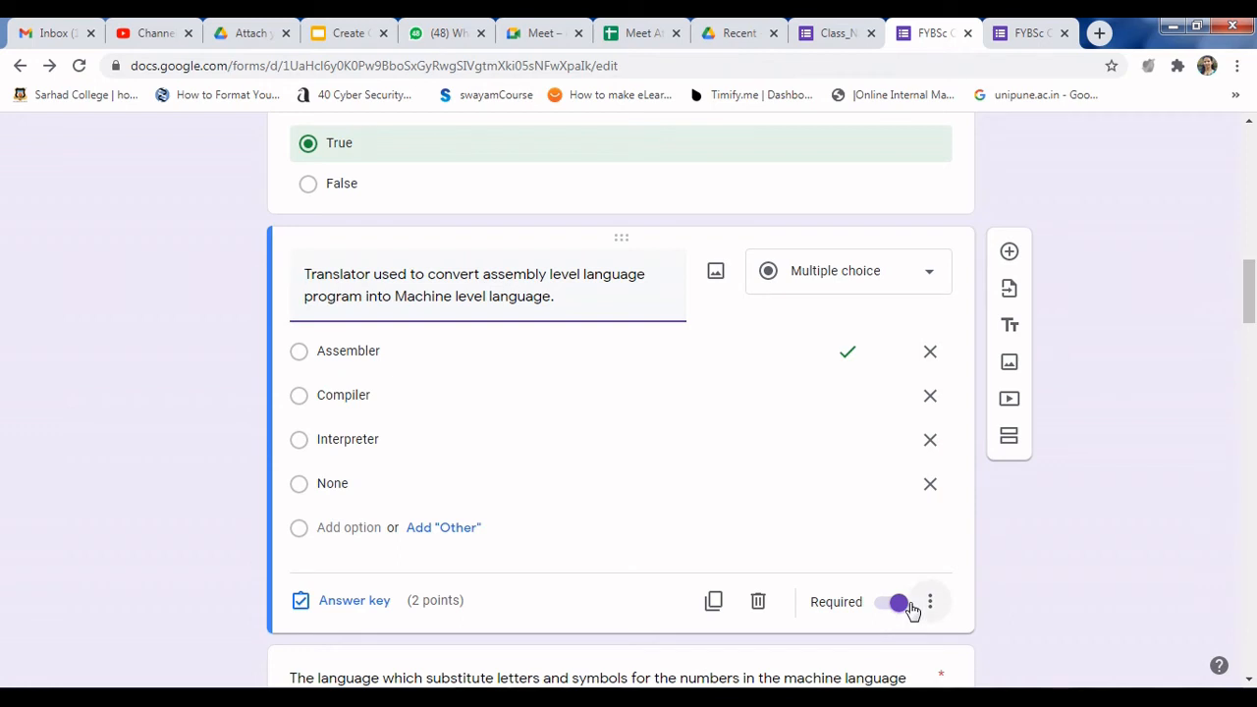
pyautogui.click(879, 610)
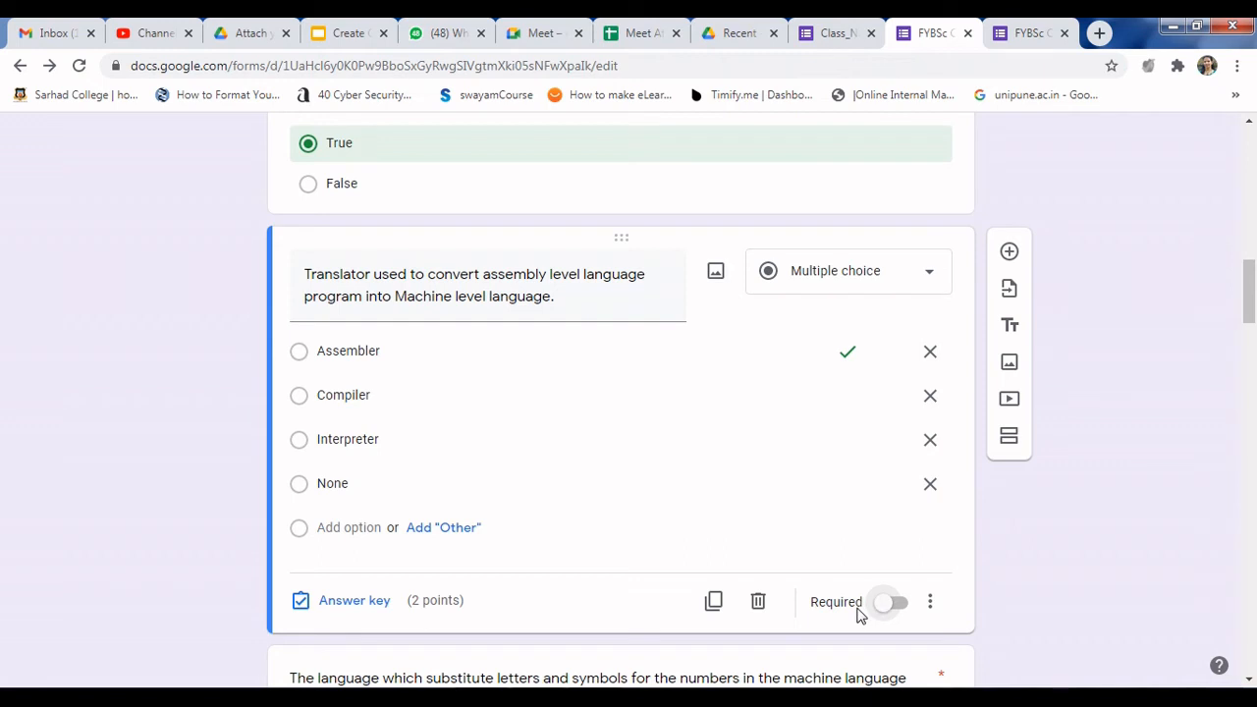
# Compare the required marking of the translator question with that of the checkbox question about substituting letters and symbols
pyautogui.scroll(-1, 1017, 592)
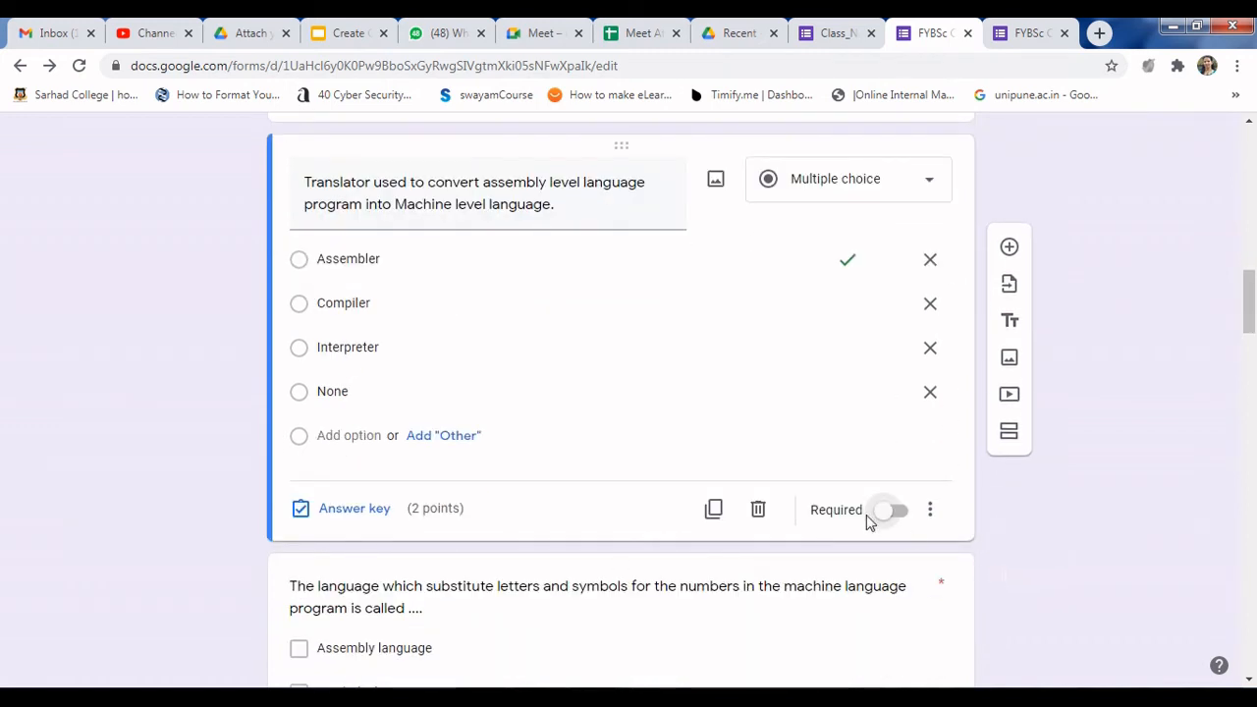
pyautogui.scroll(-1, 892, 513)
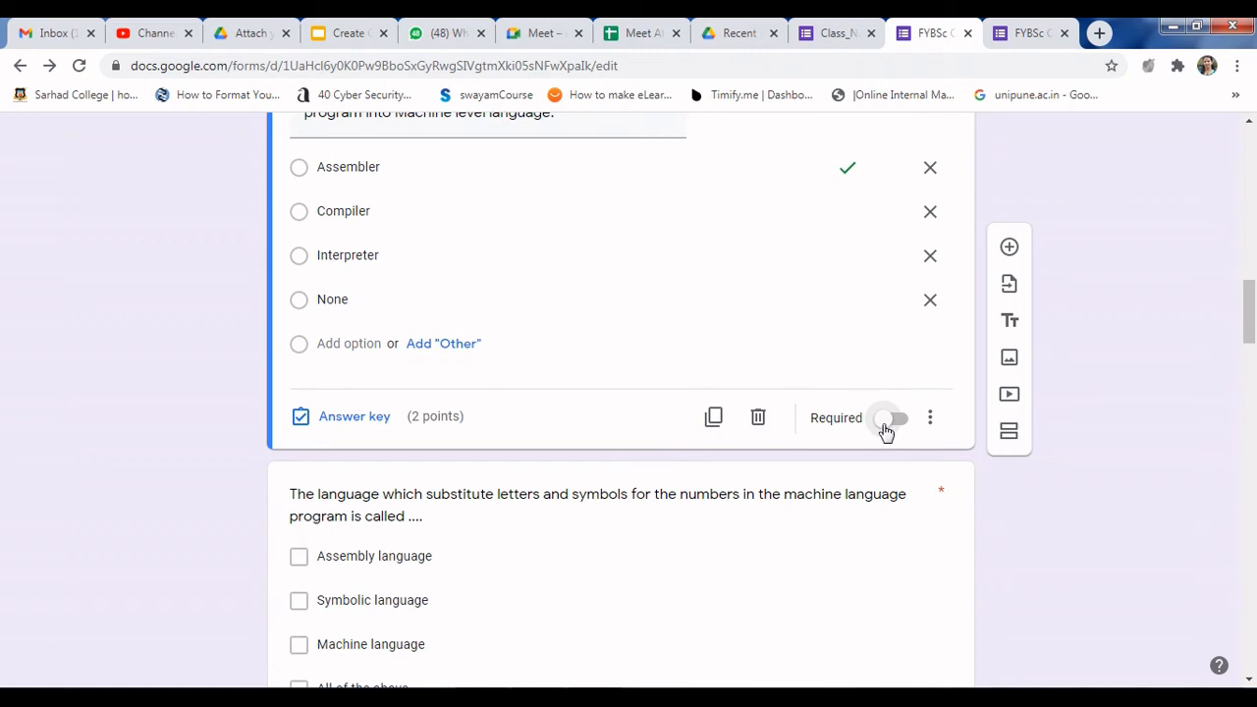
pyautogui.scroll(-2, 884, 432)
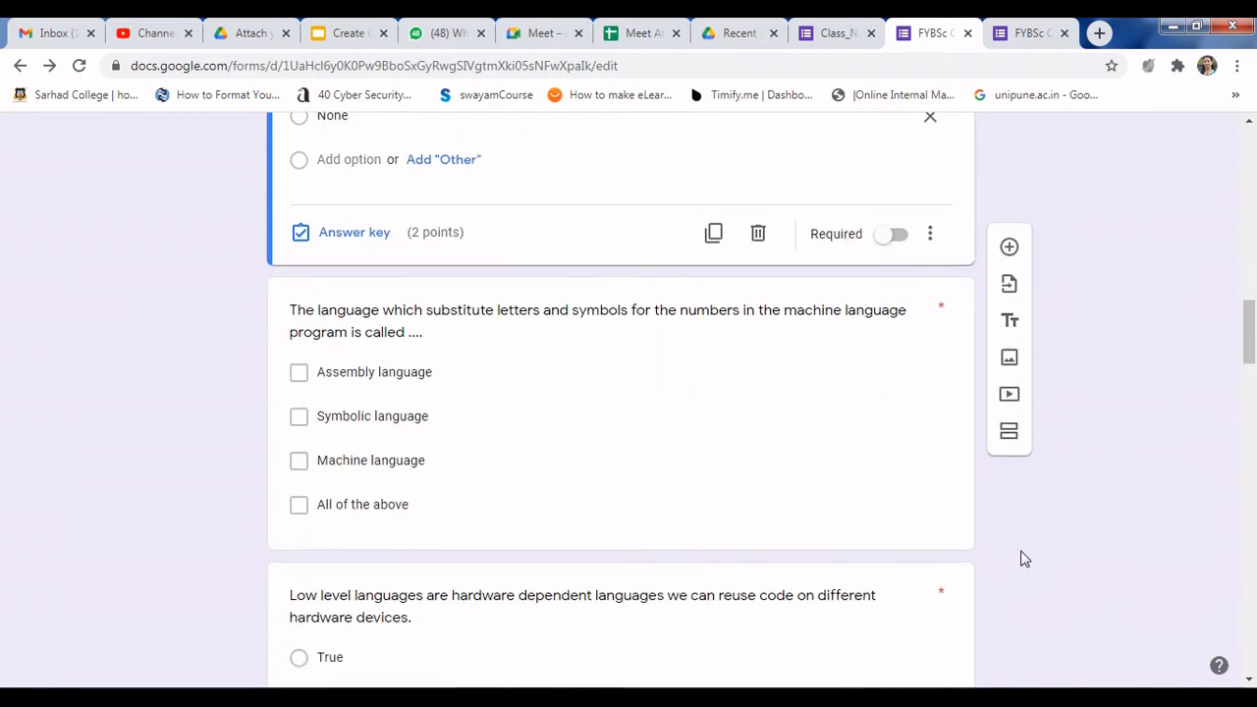
pyautogui.click(815, 462)
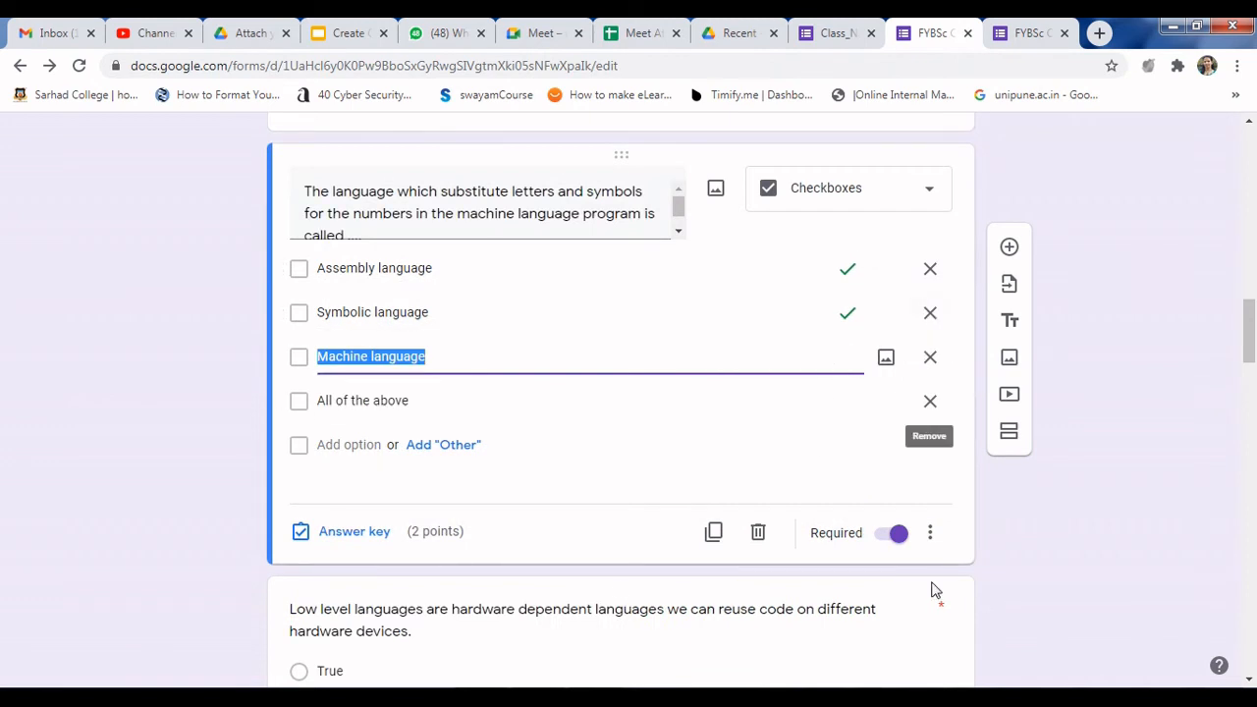
pyautogui.scroll(3, 957, 550)
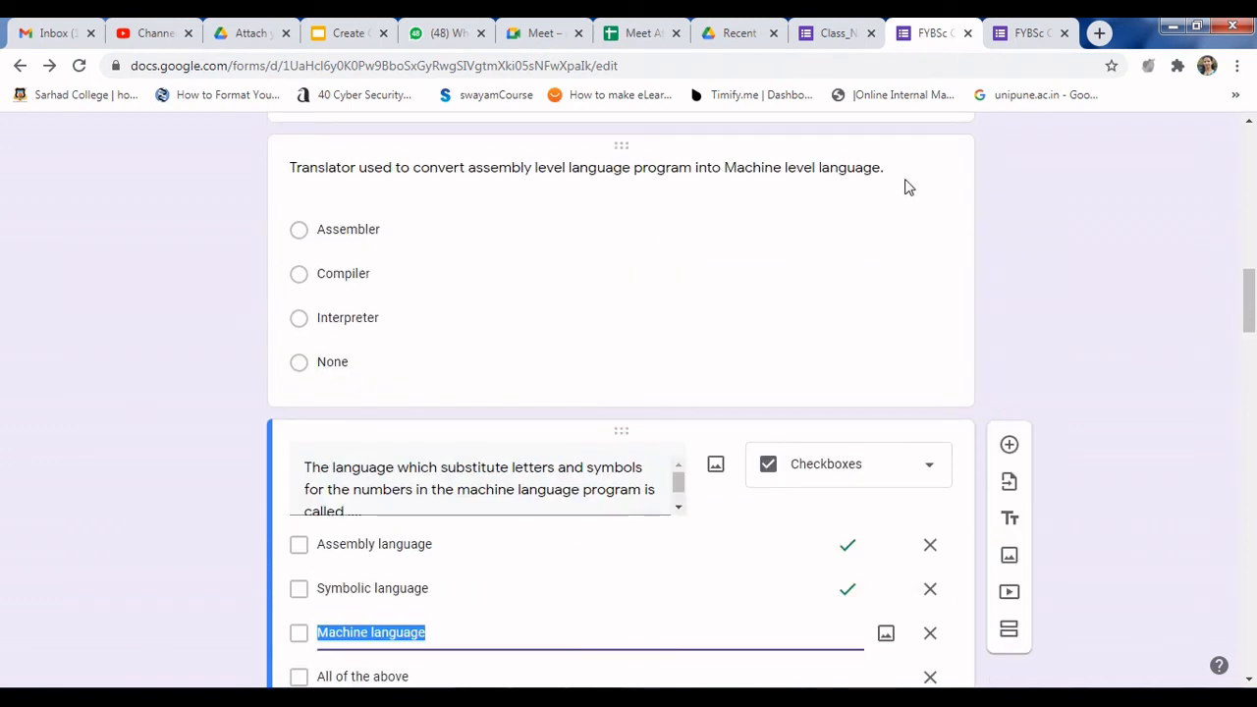
# Check the additional options of the assembly language translator question, including whether its option order is shuffled
pyautogui.click(750, 284)
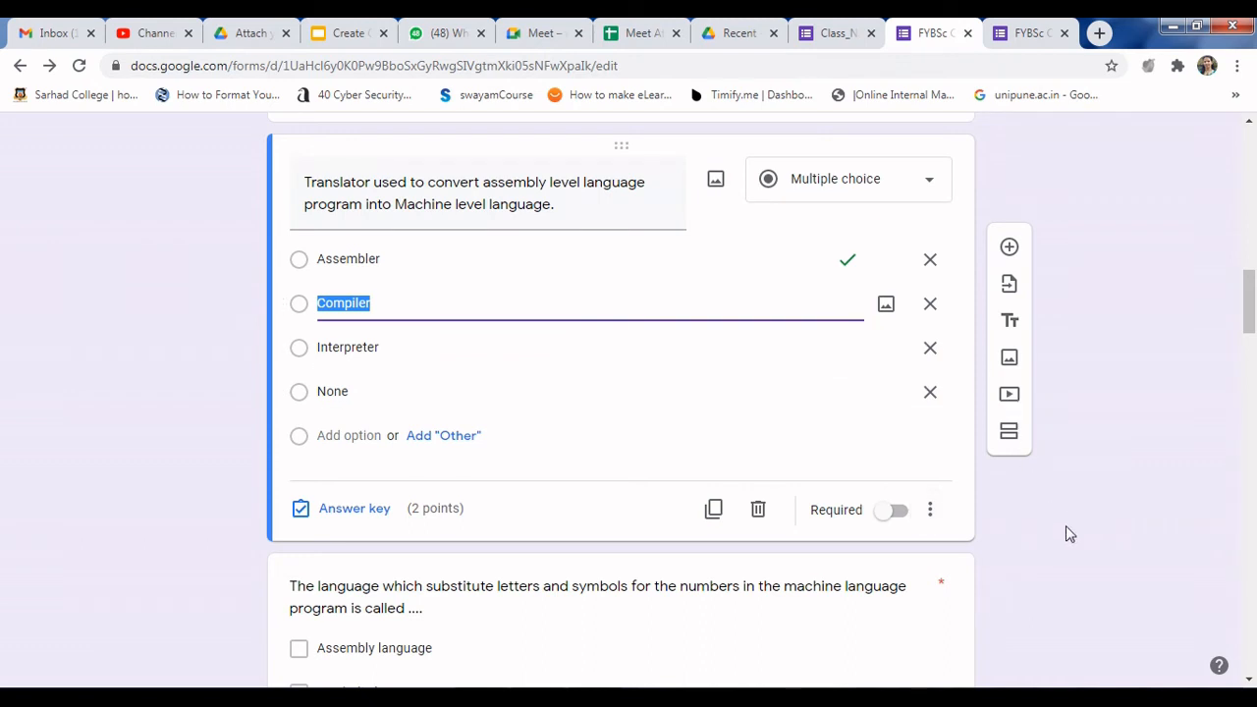
pyautogui.click(933, 514)
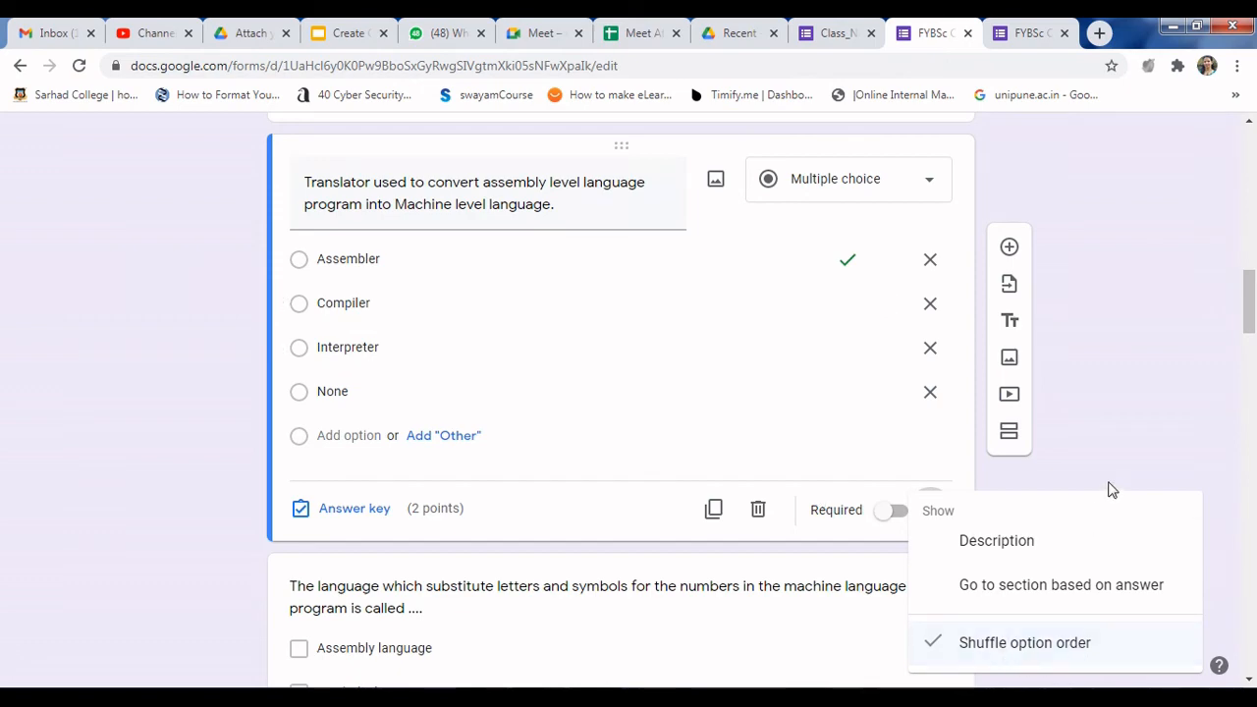
pyautogui.click(1121, 429)
# Turn on Shuffle question order in the sample form's presentation settings and save the settings
pyautogui.scroll(9, 1101, 486)
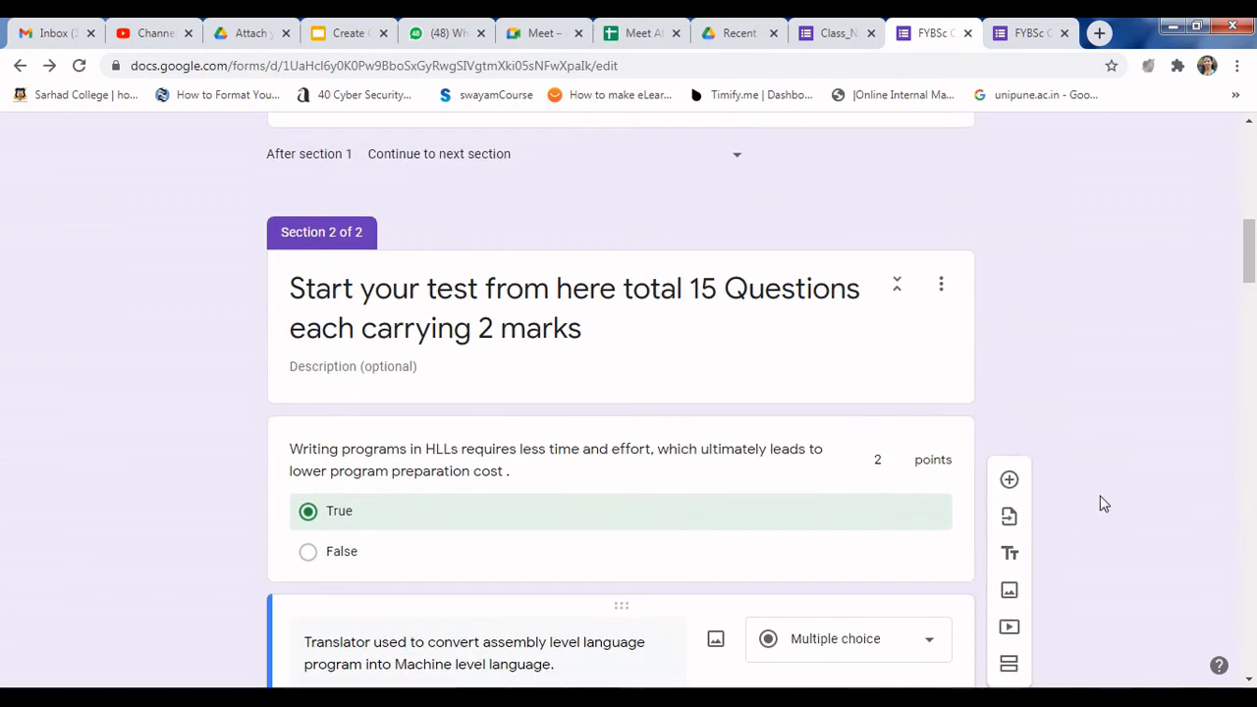
pyautogui.scroll(5, 1097, 489)
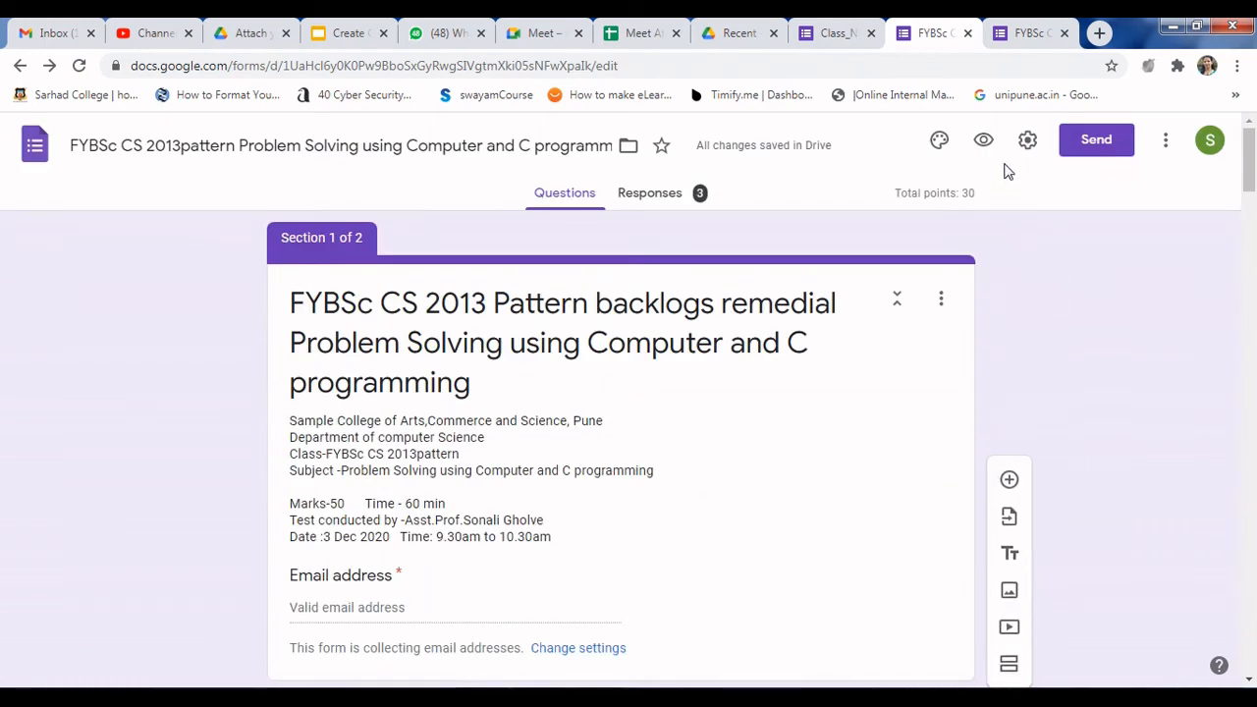
pyautogui.click(1028, 141)
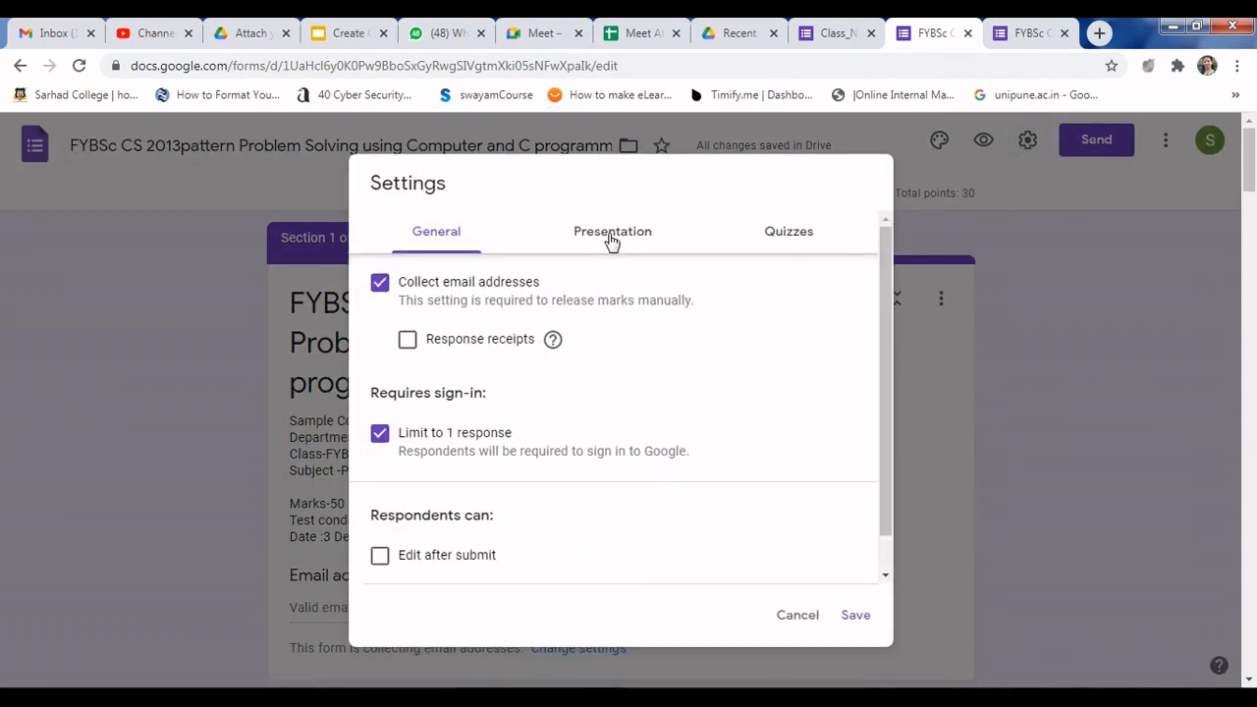
pyautogui.click(610, 242)
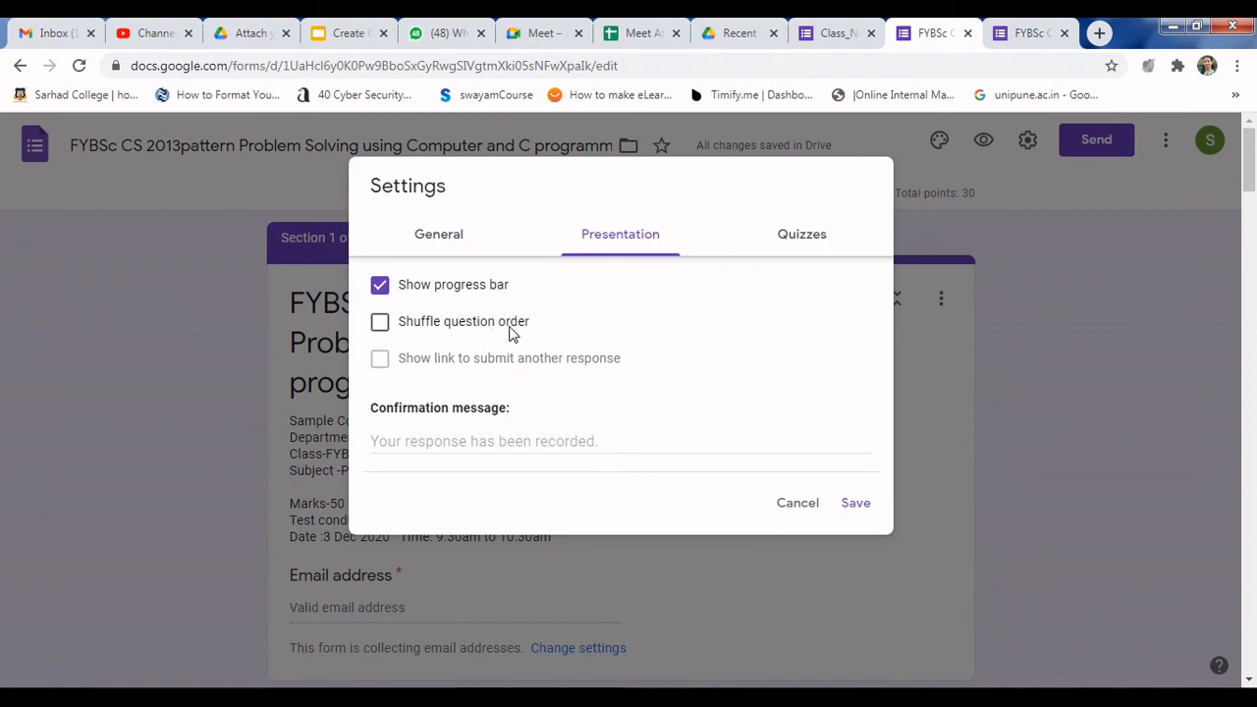
pyautogui.click(380, 325)
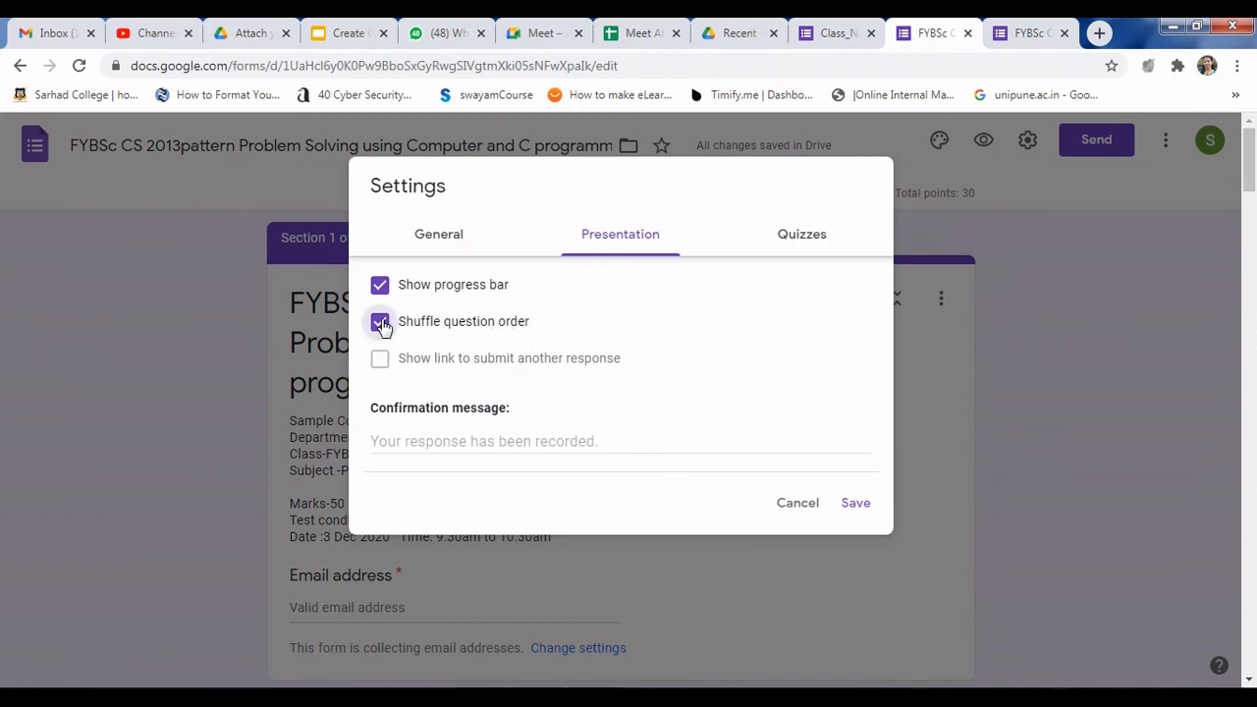
pyautogui.click(853, 503)
# Review the order of the first questions in section 2, opening the answer key of the true/false question about HLLs
pyautogui.scroll(-4, 1031, 472)
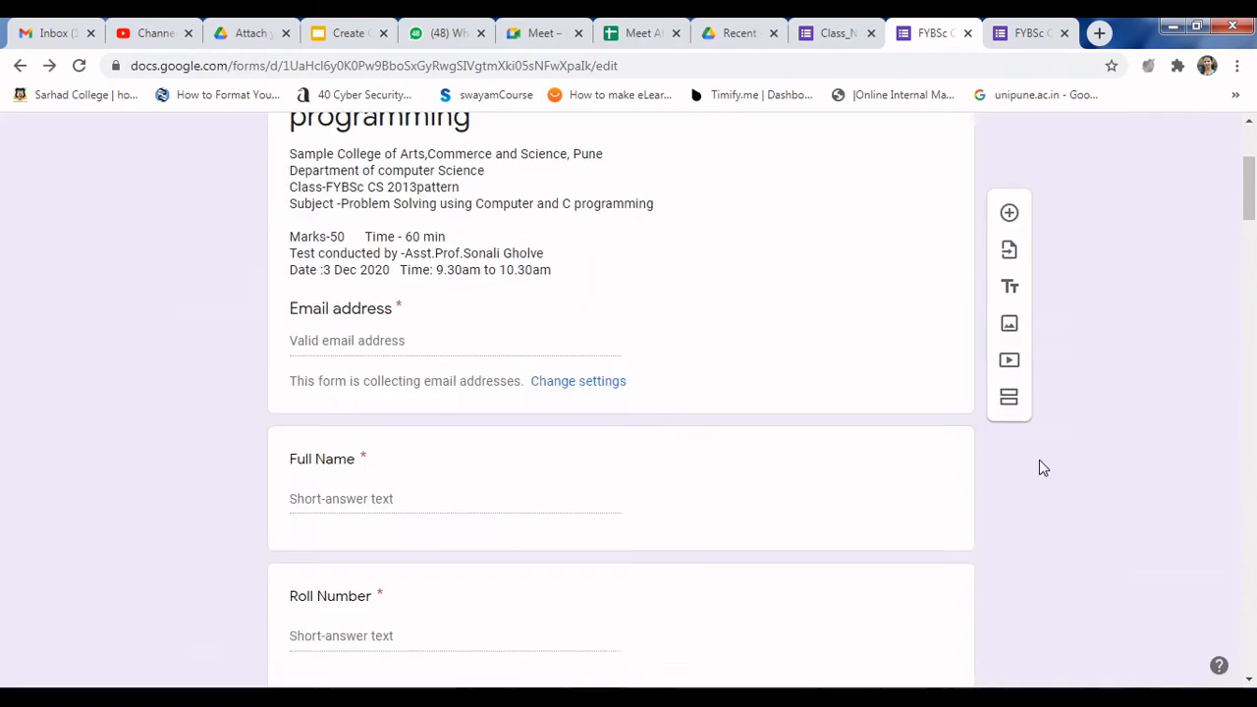
pyautogui.scroll(-6, 609, 538)
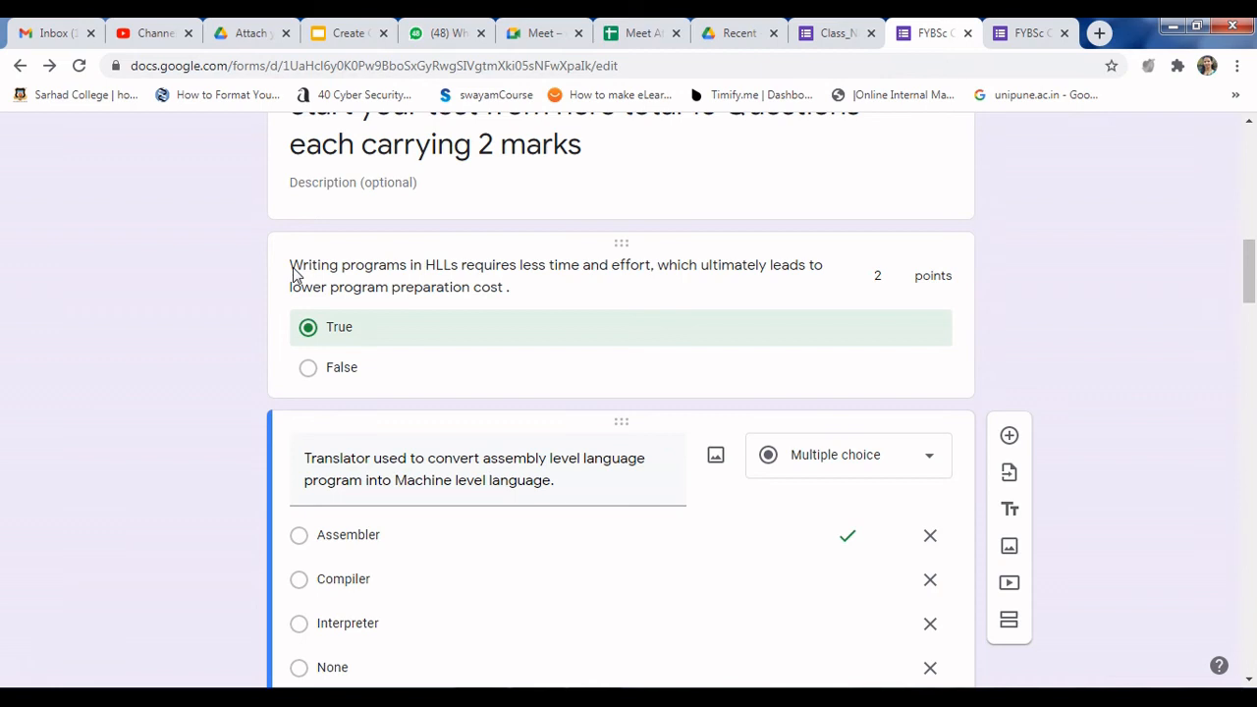
pyautogui.click(292, 267)
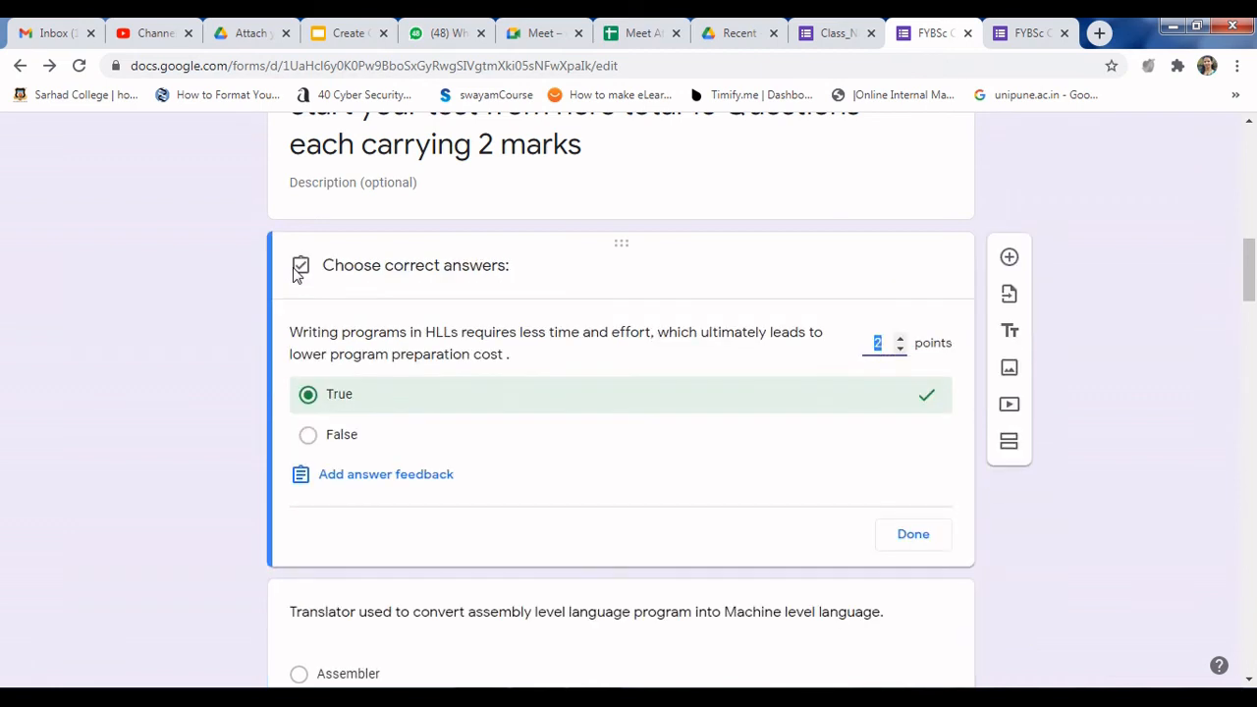
pyautogui.scroll(-3, 420, 455)
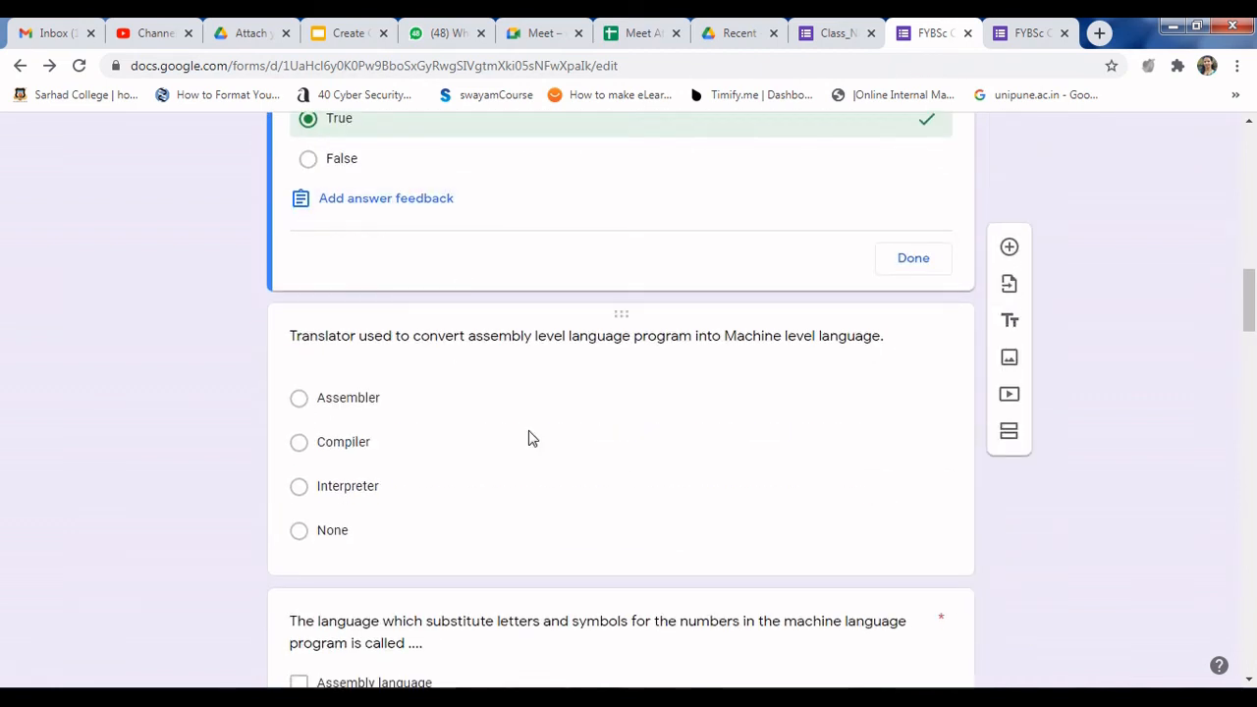
pyautogui.scroll(2, 300, 206)
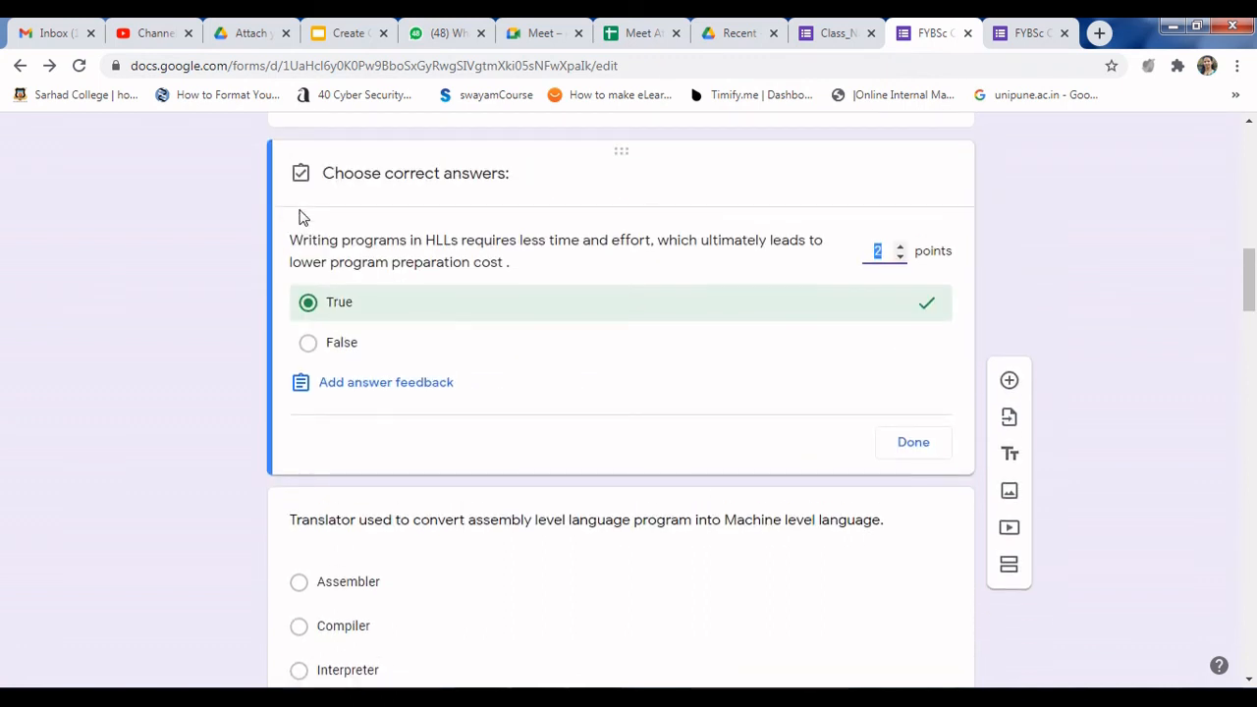
pyautogui.click(291, 236)
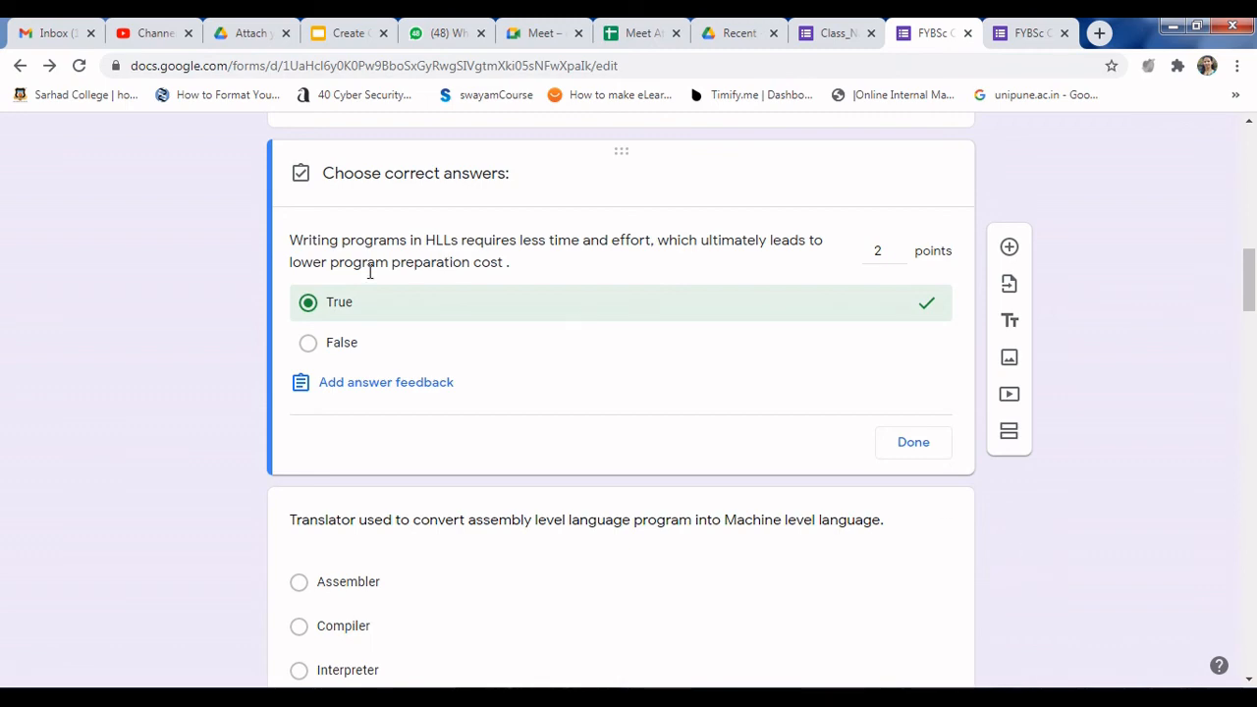
# Recheck the question shuffling option in the sample form's presentation settings and close them by saving
pyautogui.scroll(1, 1100, 530)
pyautogui.scroll(1, 1102, 531)
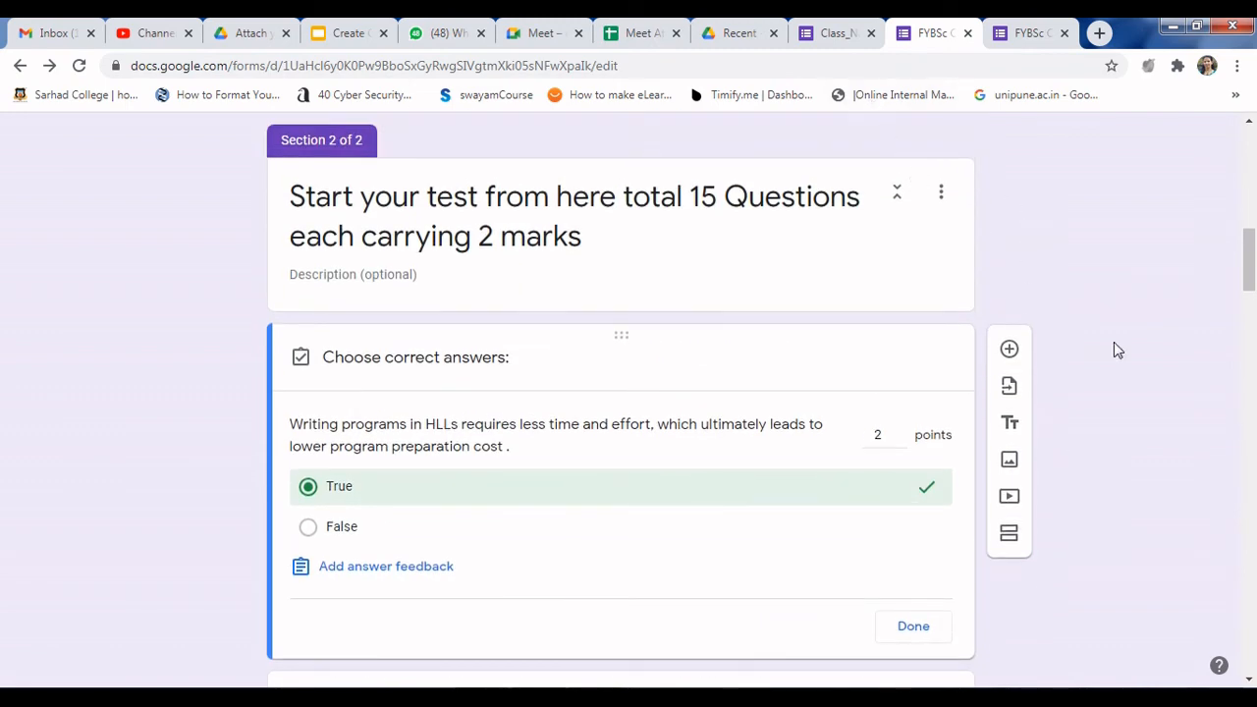
pyautogui.scroll(5, 1126, 407)
pyautogui.scroll(4, 1120, 407)
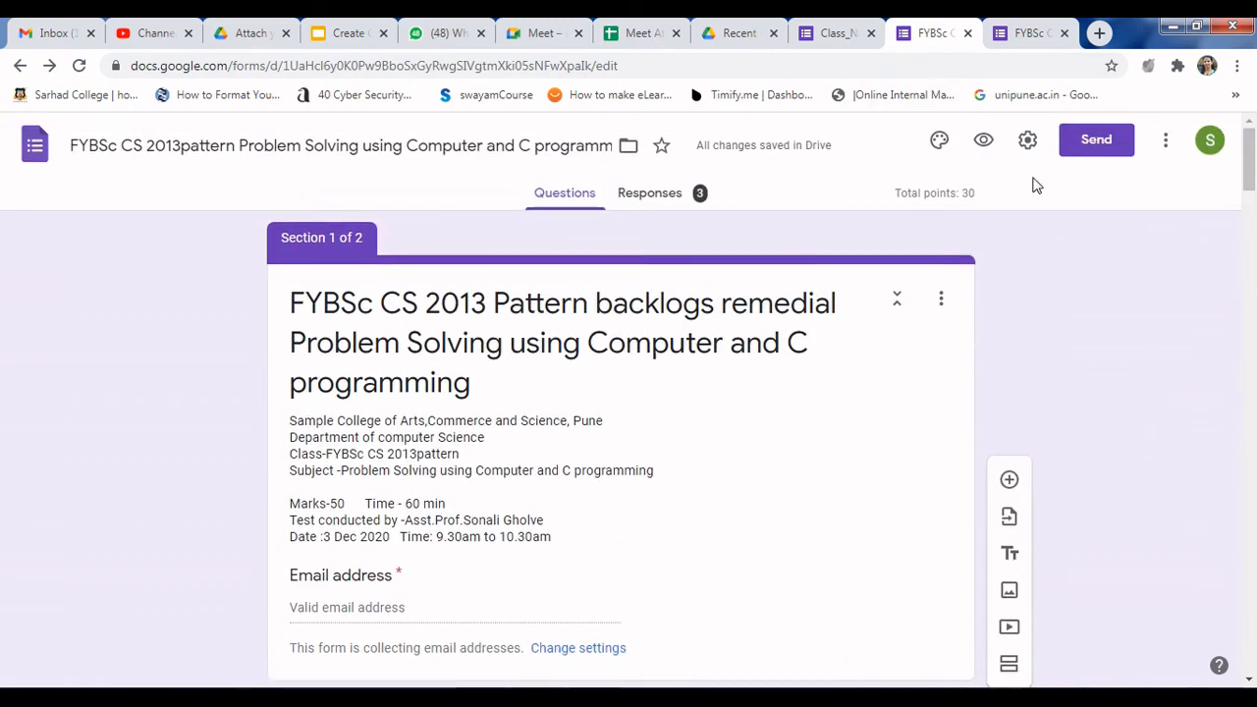
pyautogui.click(1028, 141)
pyautogui.click(611, 239)
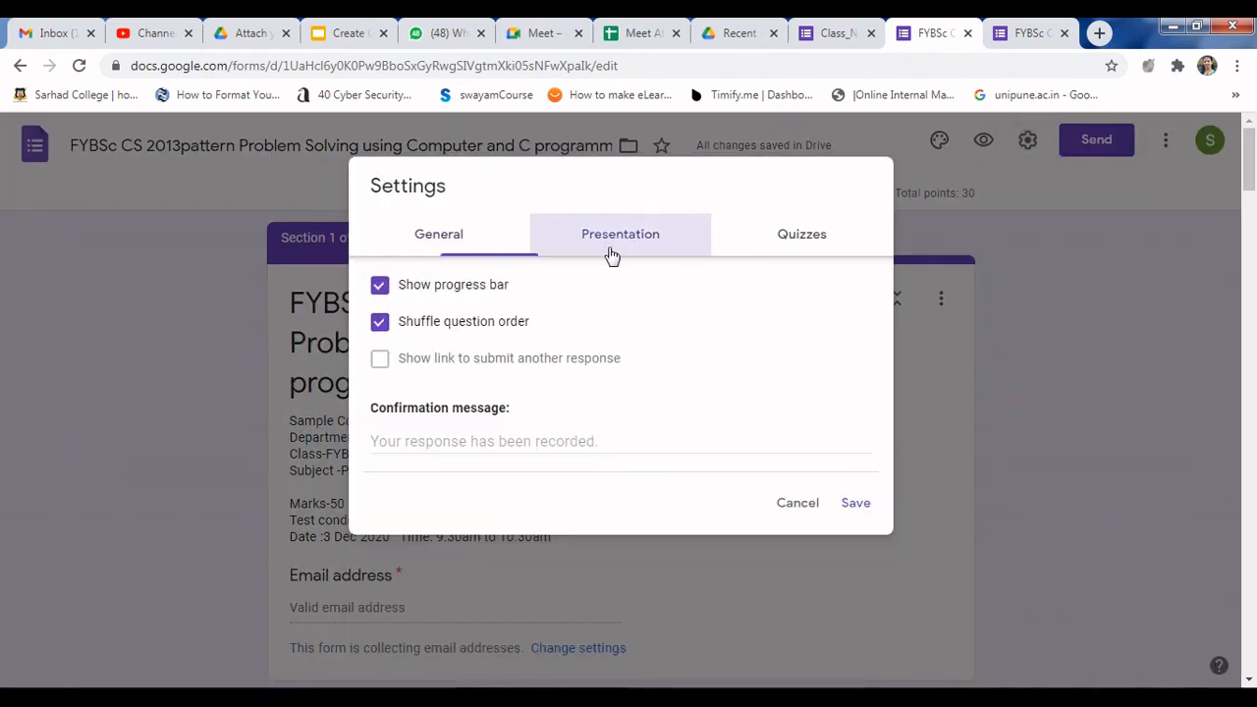
pyautogui.click(855, 503)
# Return to the translator question in section 2 and recheck its Shuffle option order setting
pyautogui.scroll(-10, 488, 560)
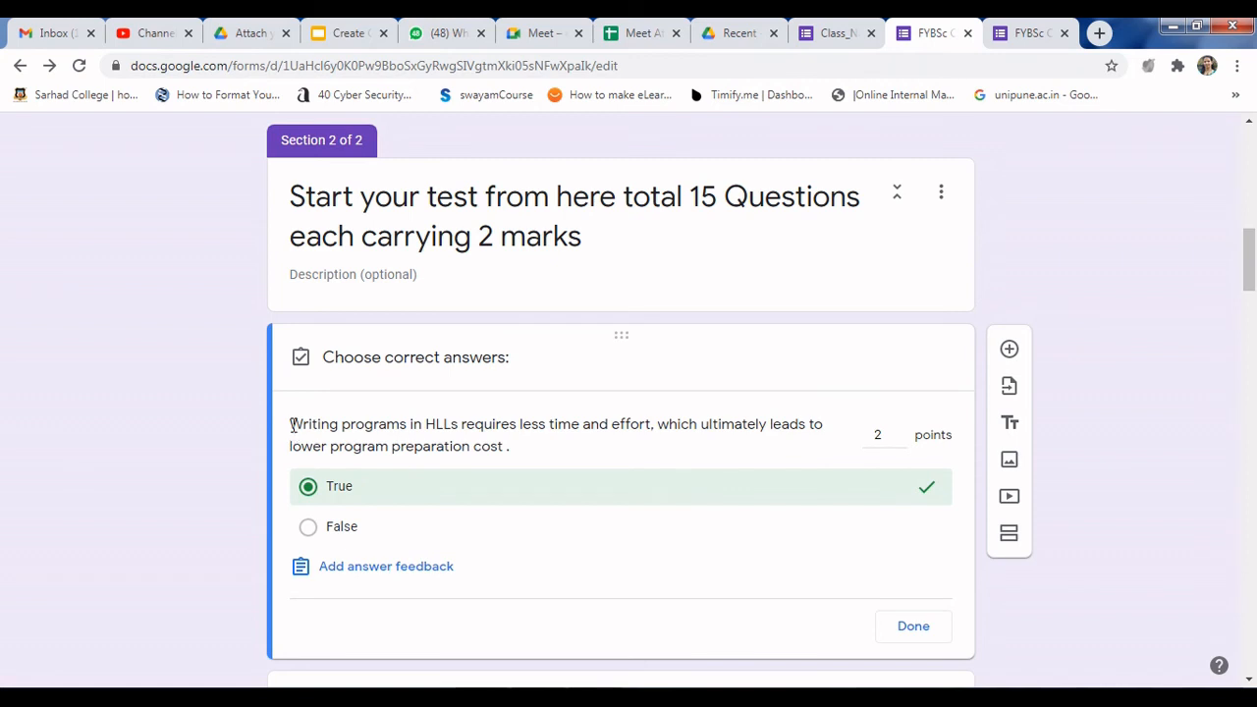
pyautogui.scroll(-5, 356, 485)
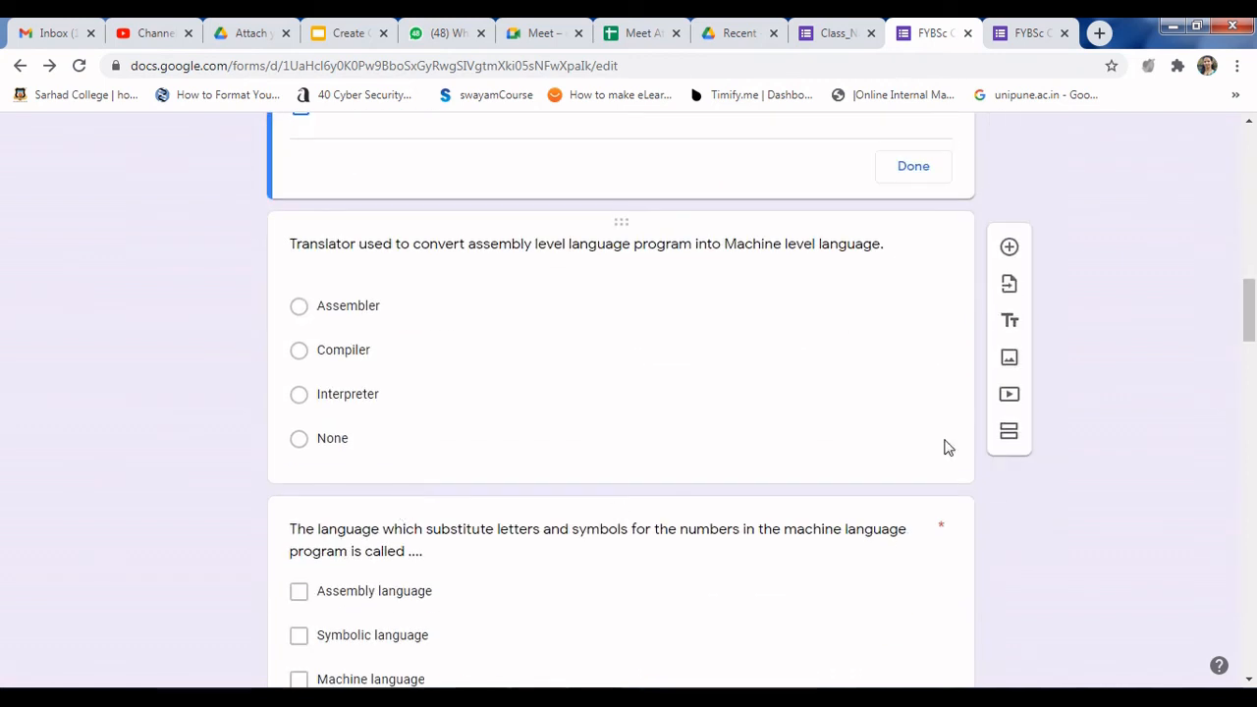
pyautogui.click(898, 438)
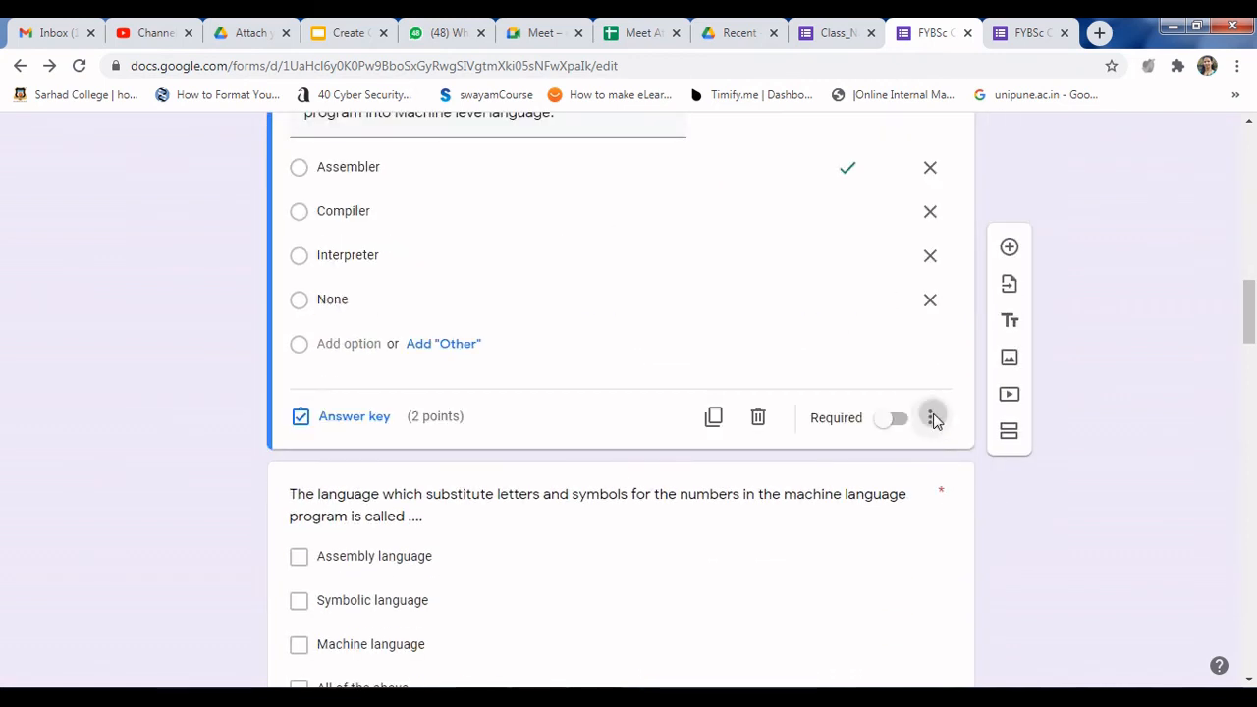
pyautogui.click(932, 419)
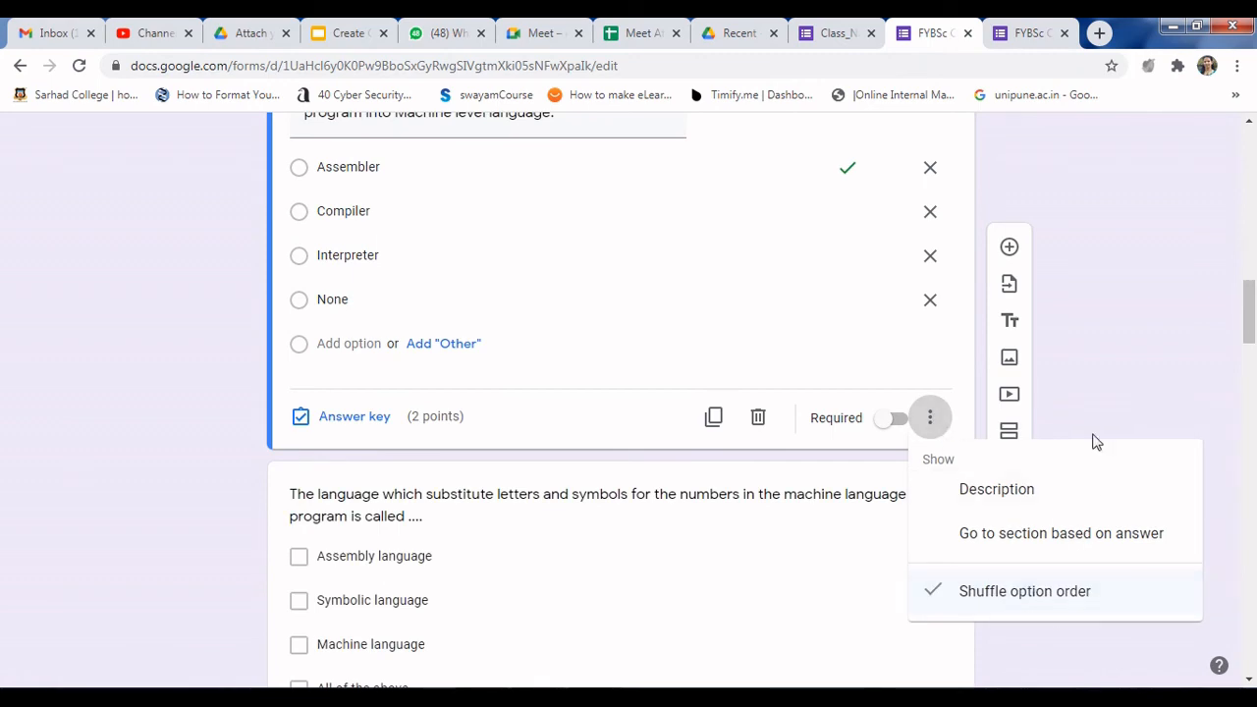
pyautogui.click(1100, 373)
# Review the sample form's general and quiz settings, including mark release and what respondents can see, and close them by saving
pyautogui.scroll(15, 1100, 373)
pyautogui.click(1027, 141)
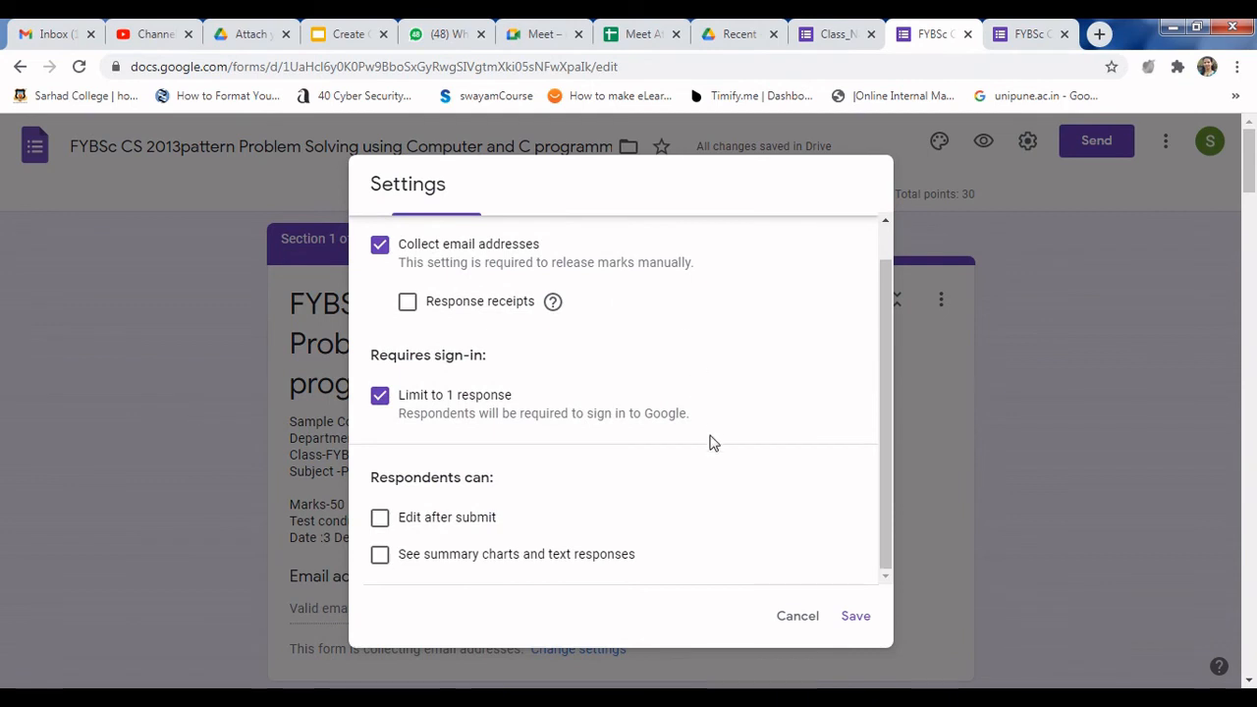
pyautogui.scroll(1, 710, 441)
pyautogui.click(807, 241)
pyautogui.scroll(-2, 533, 452)
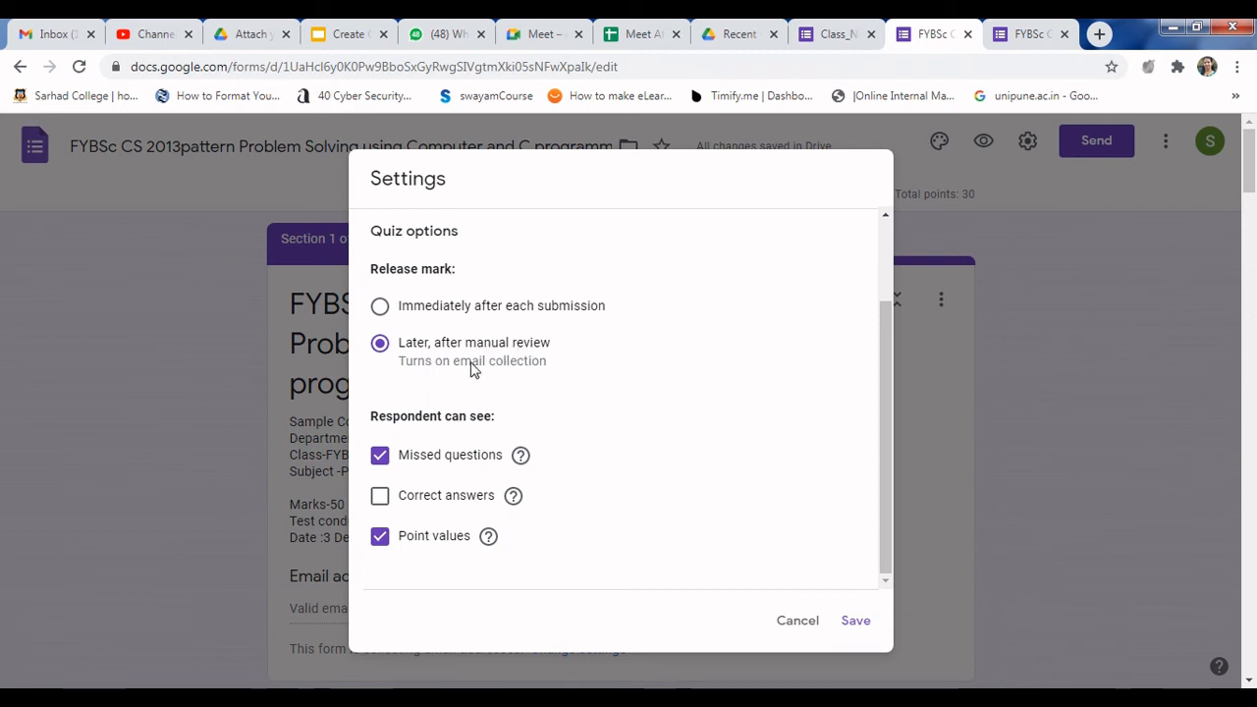
pyautogui.click(852, 622)
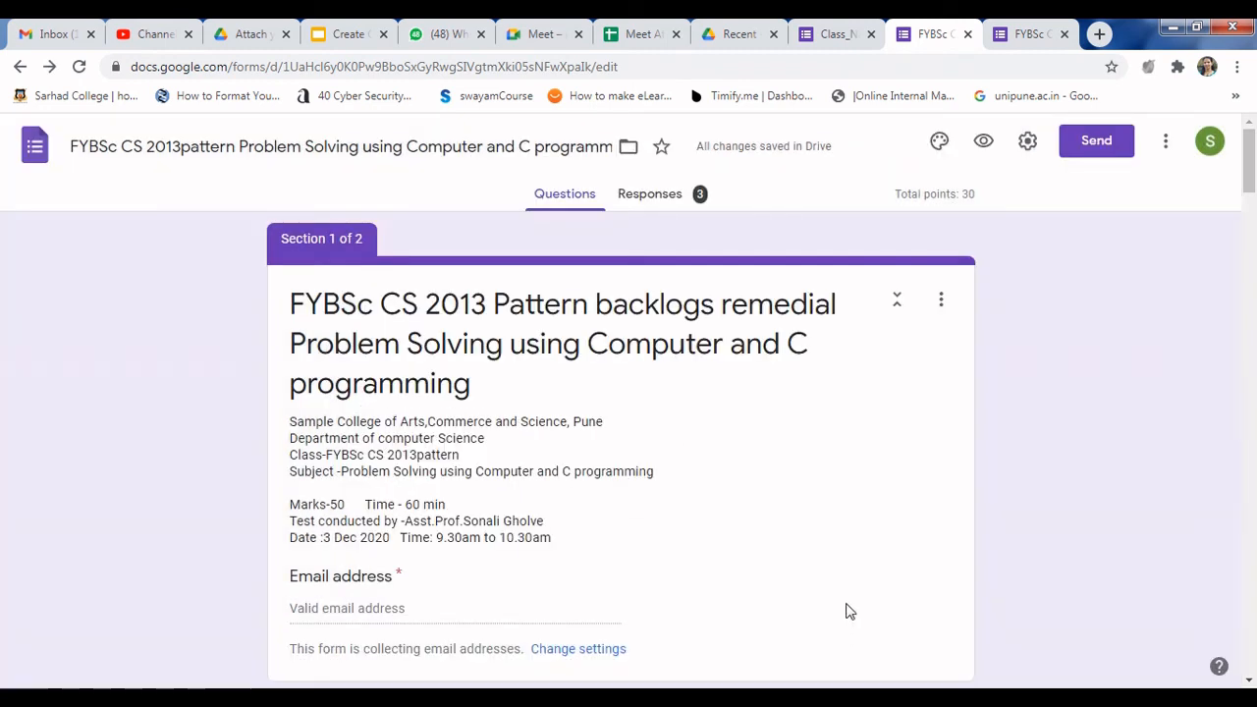
# Open the sample form's responses and review the summary insights and total points distribution
pyautogui.click(653, 201)
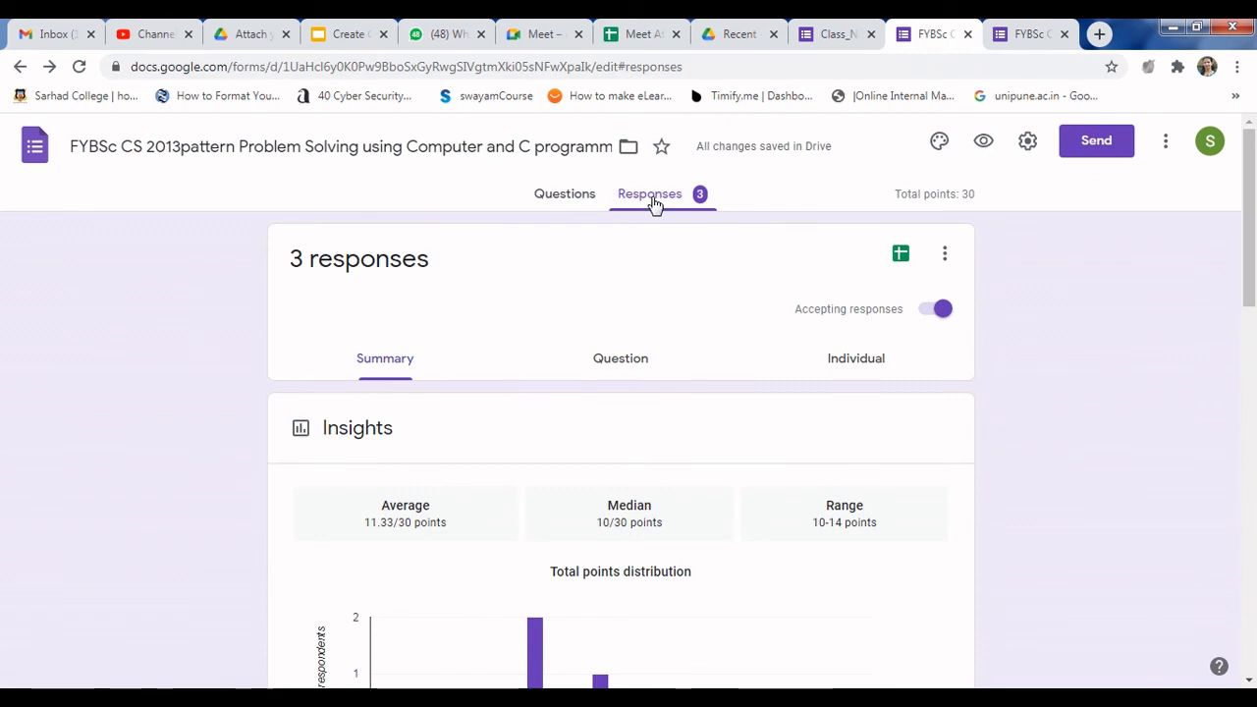
pyautogui.scroll(-2, 589, 412)
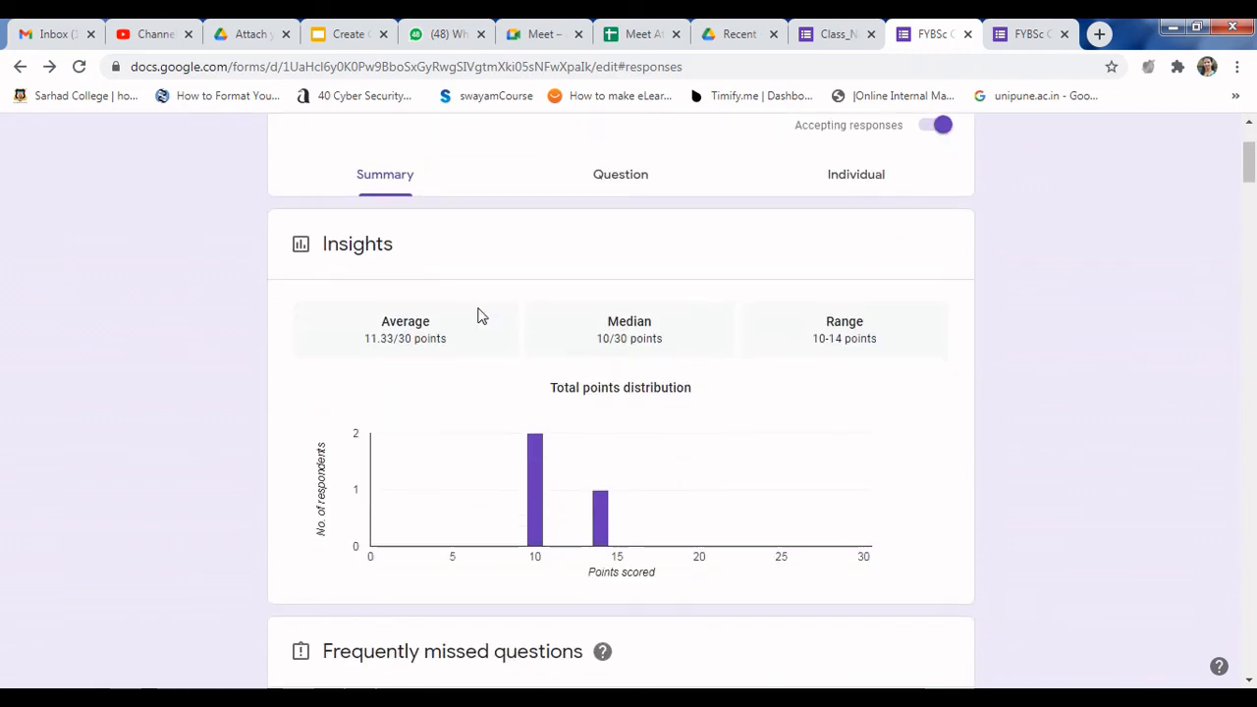
pyautogui.scroll(-3, 727, 432)
pyautogui.scroll(5, 722, 418)
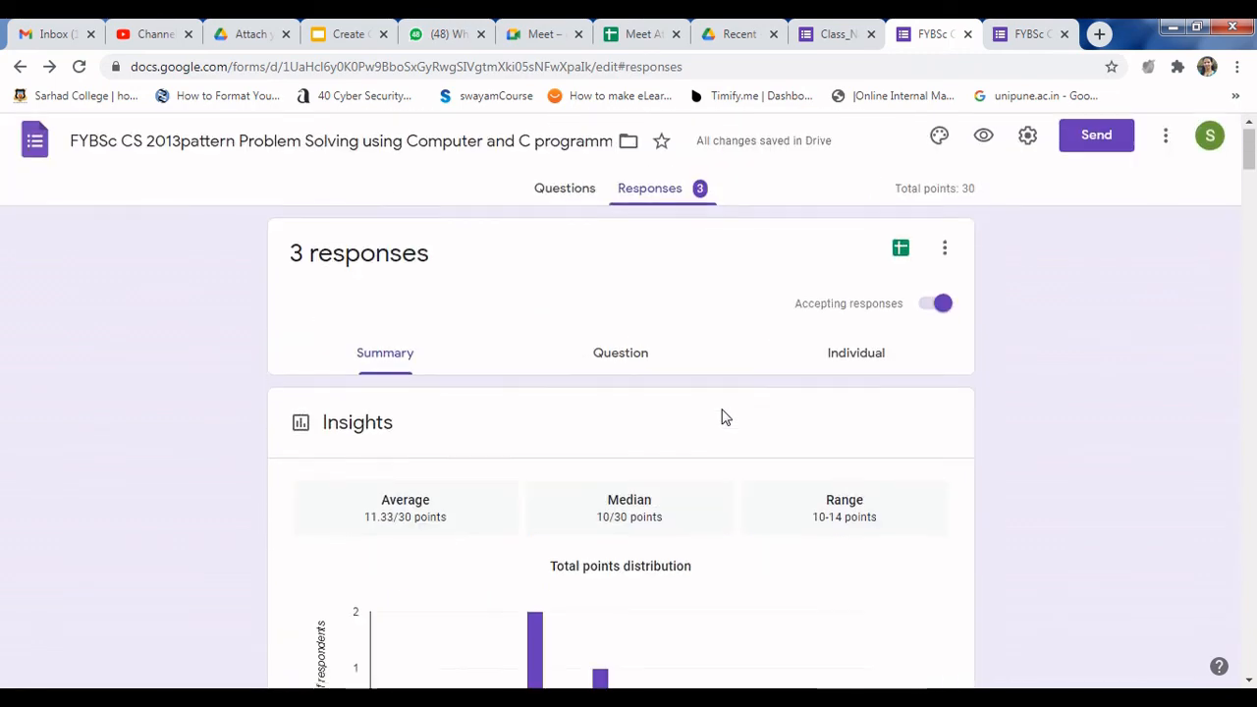
# Review the sample form's responses by question and by individual, examining the first respondent's submission and score status
pyautogui.click(620, 360)
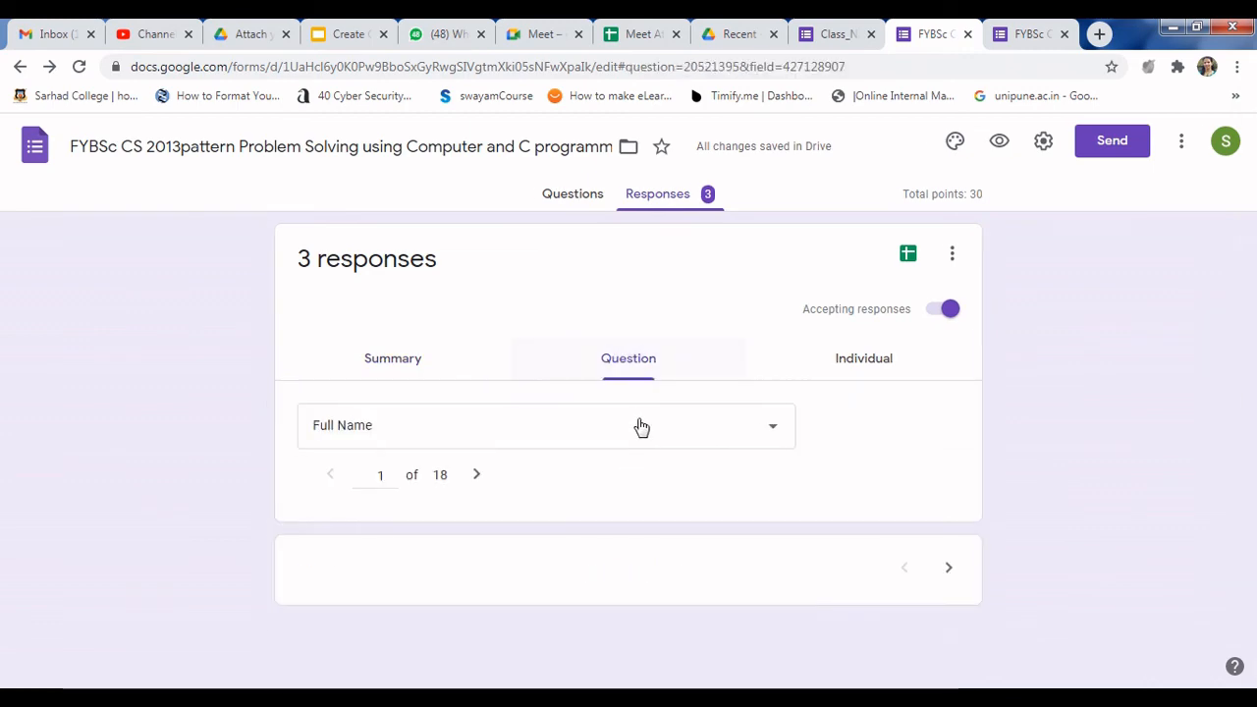
pyautogui.click(856, 368)
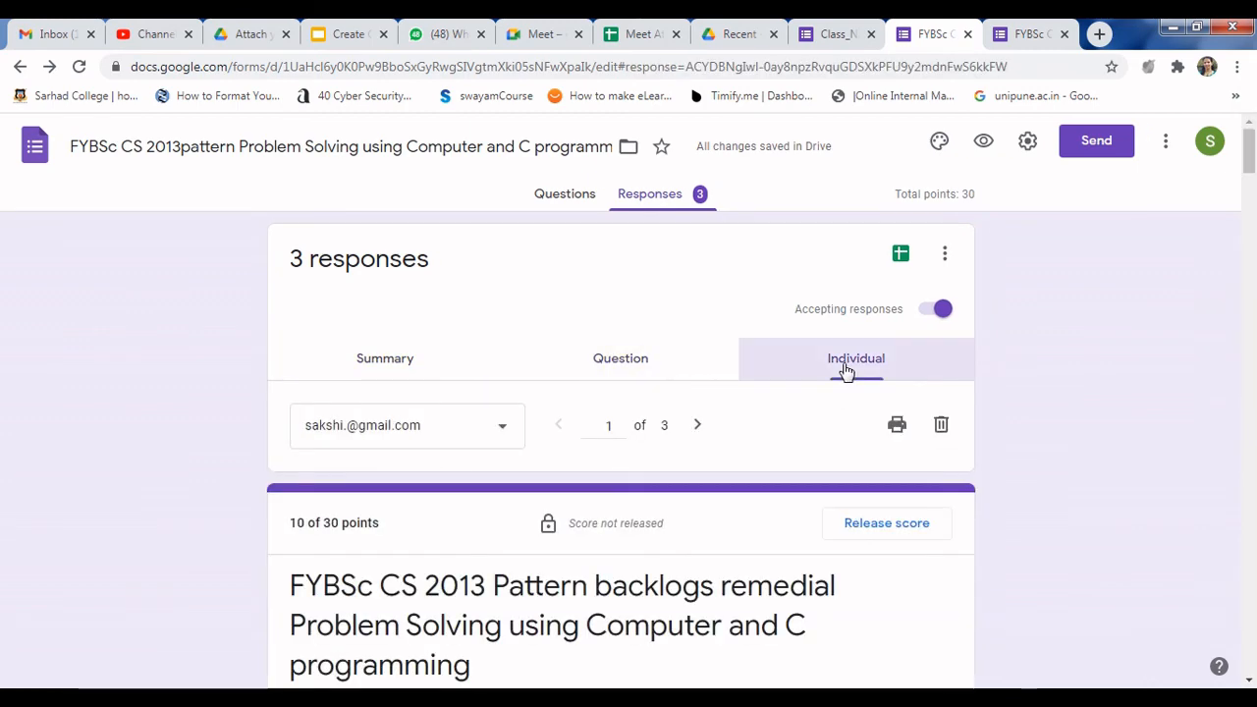
pyautogui.scroll(-4, 628, 487)
pyautogui.scroll(-5, 634, 487)
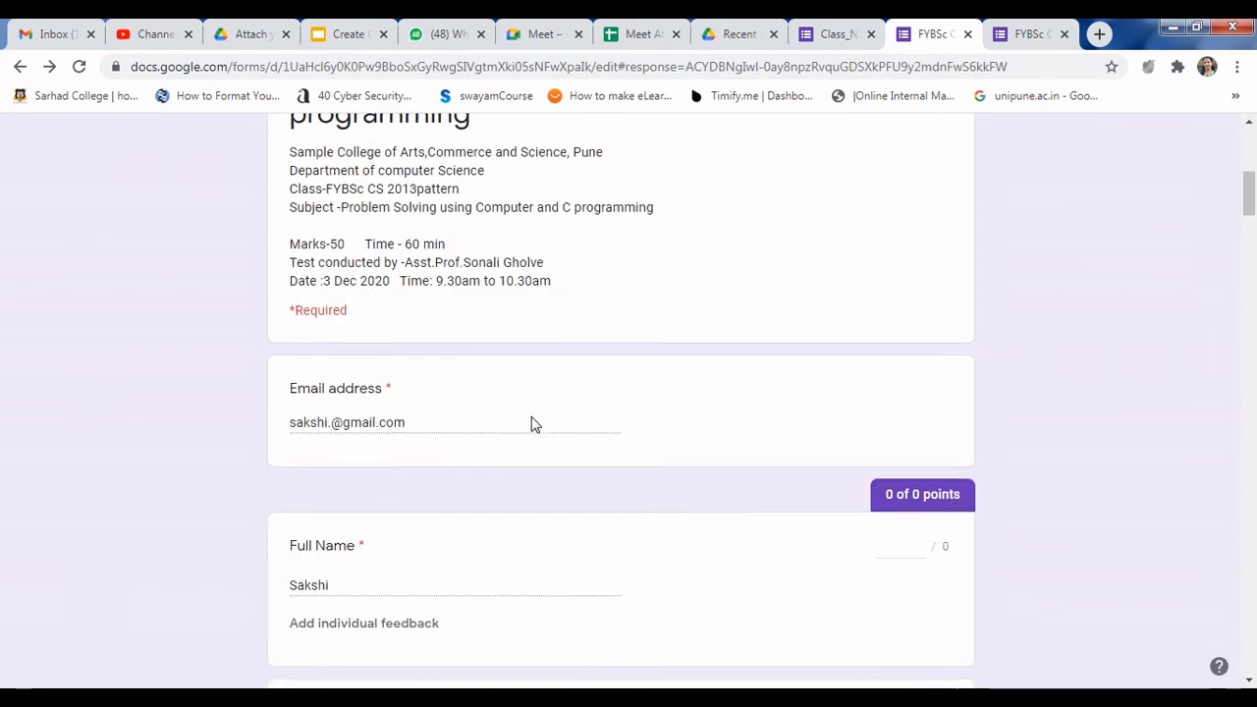
pyautogui.scroll(6, 609, 559)
pyautogui.scroll(3, 609, 560)
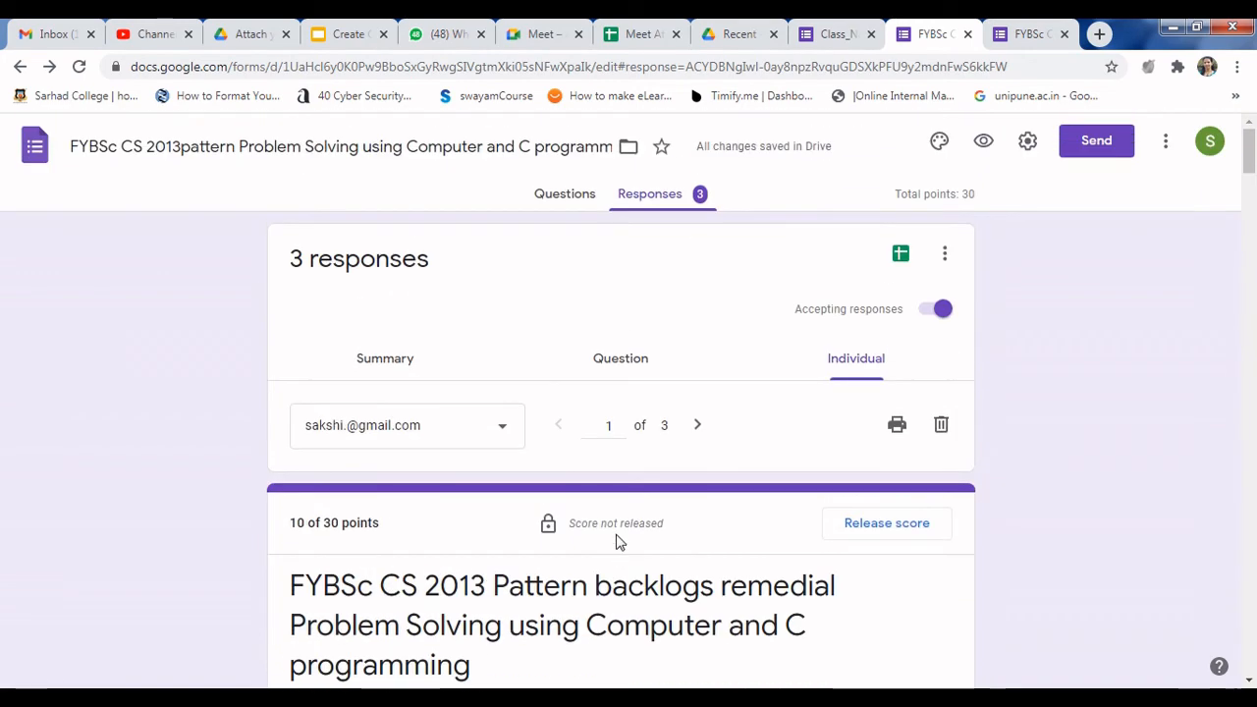
# Release the quiz scores from the response summary to all respondents by email, without adding a message
pyautogui.click(388, 360)
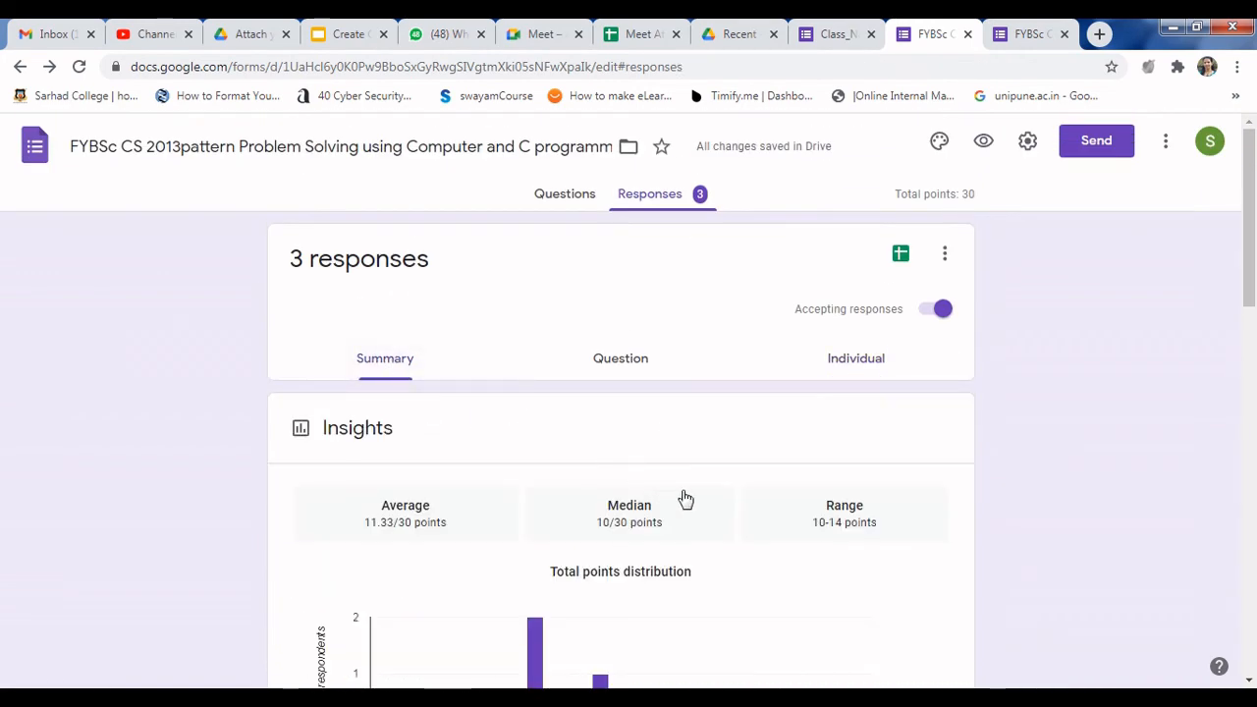
pyautogui.scroll(-3, 743, 514)
pyautogui.scroll(-2, 742, 513)
pyautogui.scroll(-6, 741, 513)
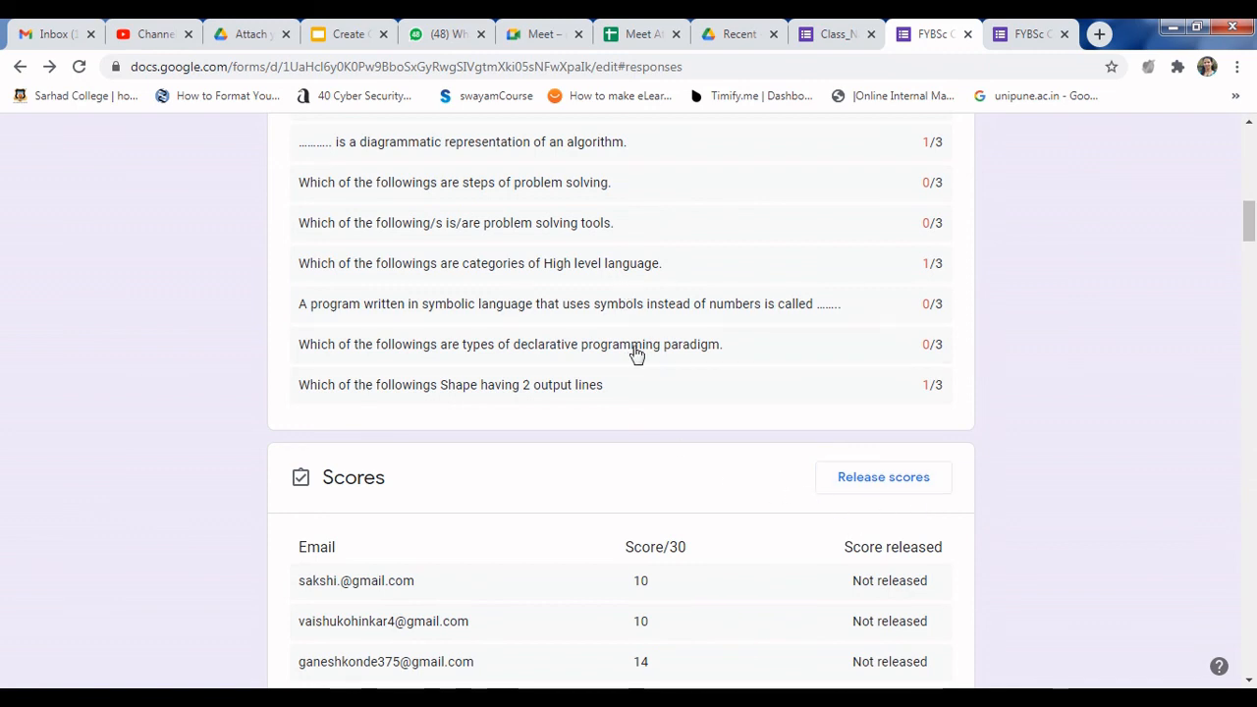
pyautogui.click(884, 479)
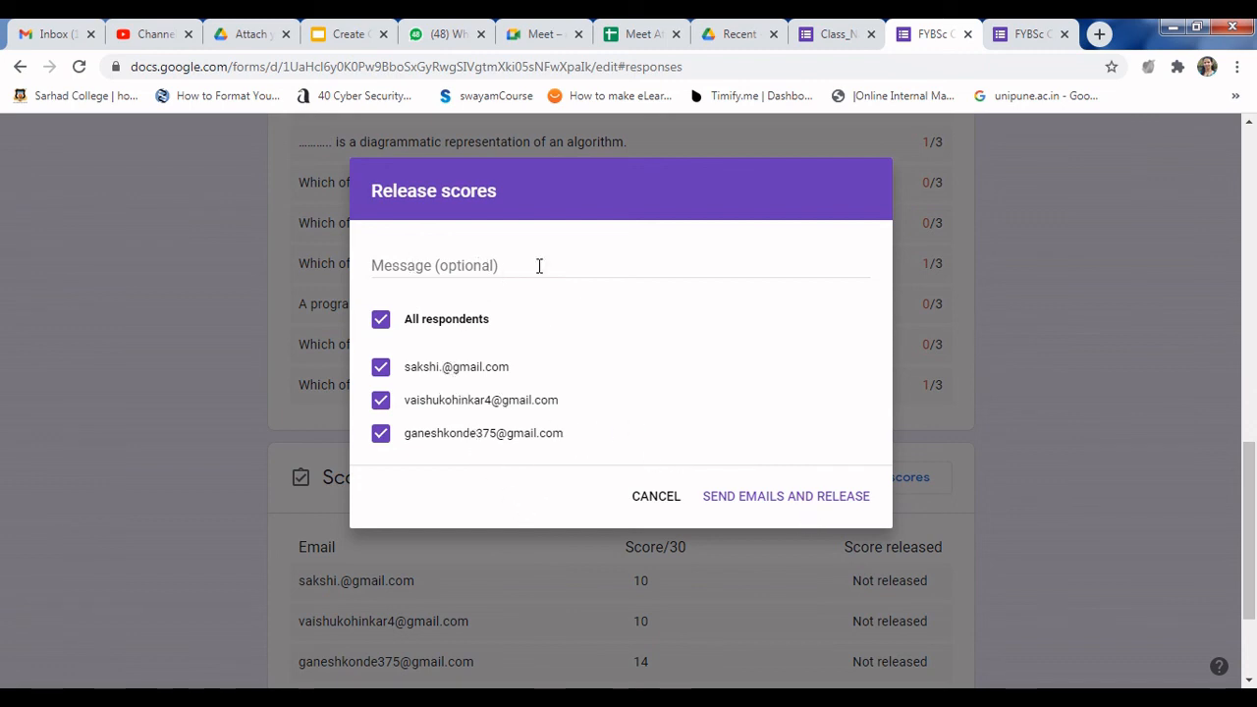
pyautogui.click(818, 499)
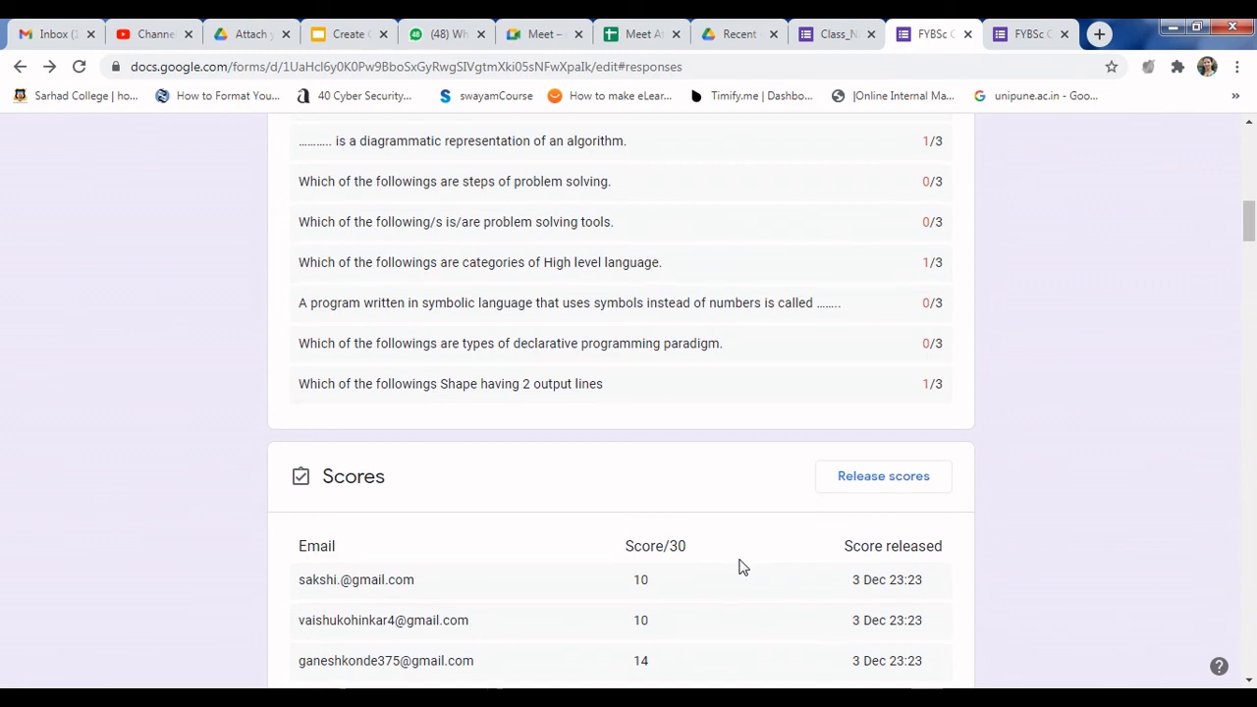
pyautogui.scroll(-1, 740, 567)
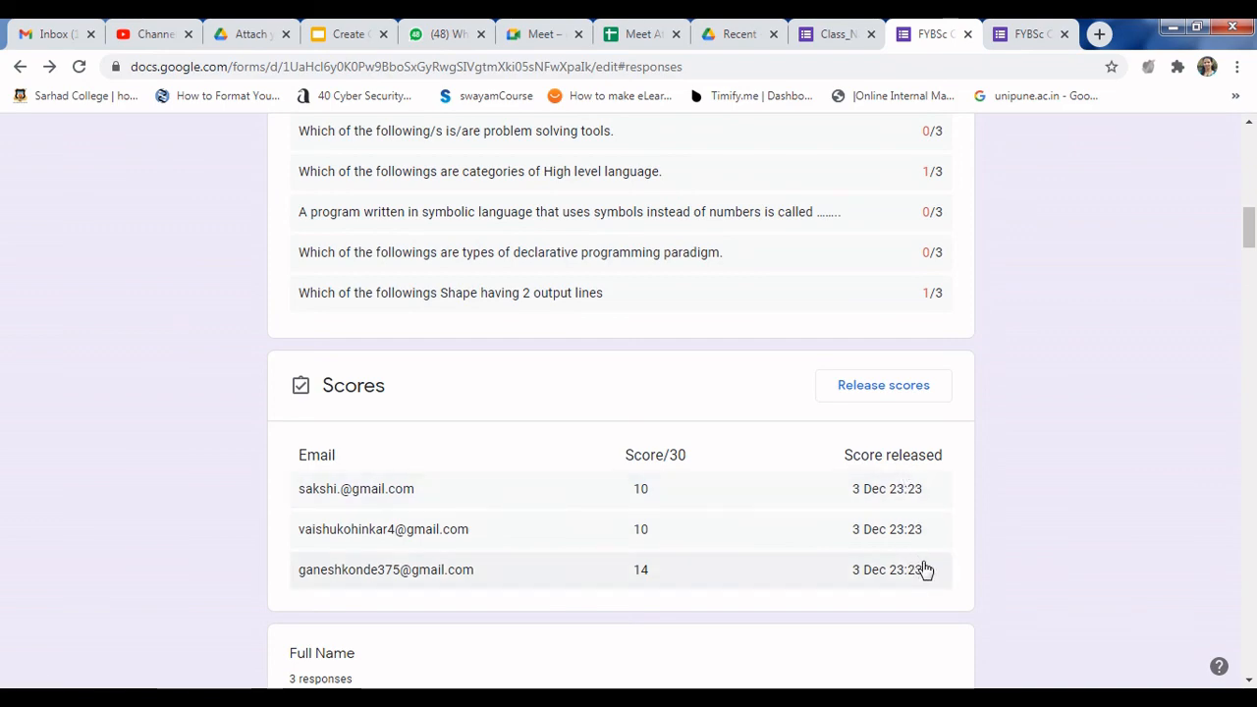
# Create a new spreadsheet as the destination for the sample form's responses, keeping the suggested name
pyautogui.scroll(12, 923, 574)
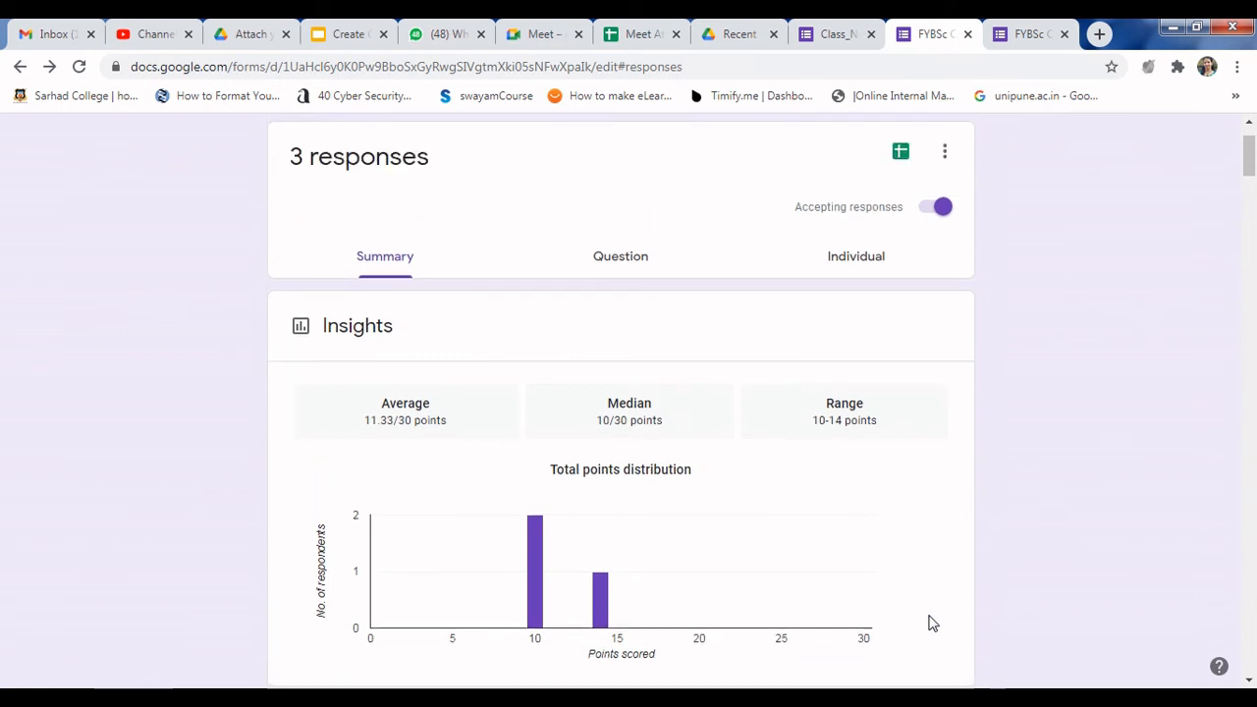
pyautogui.scroll(1, 932, 623)
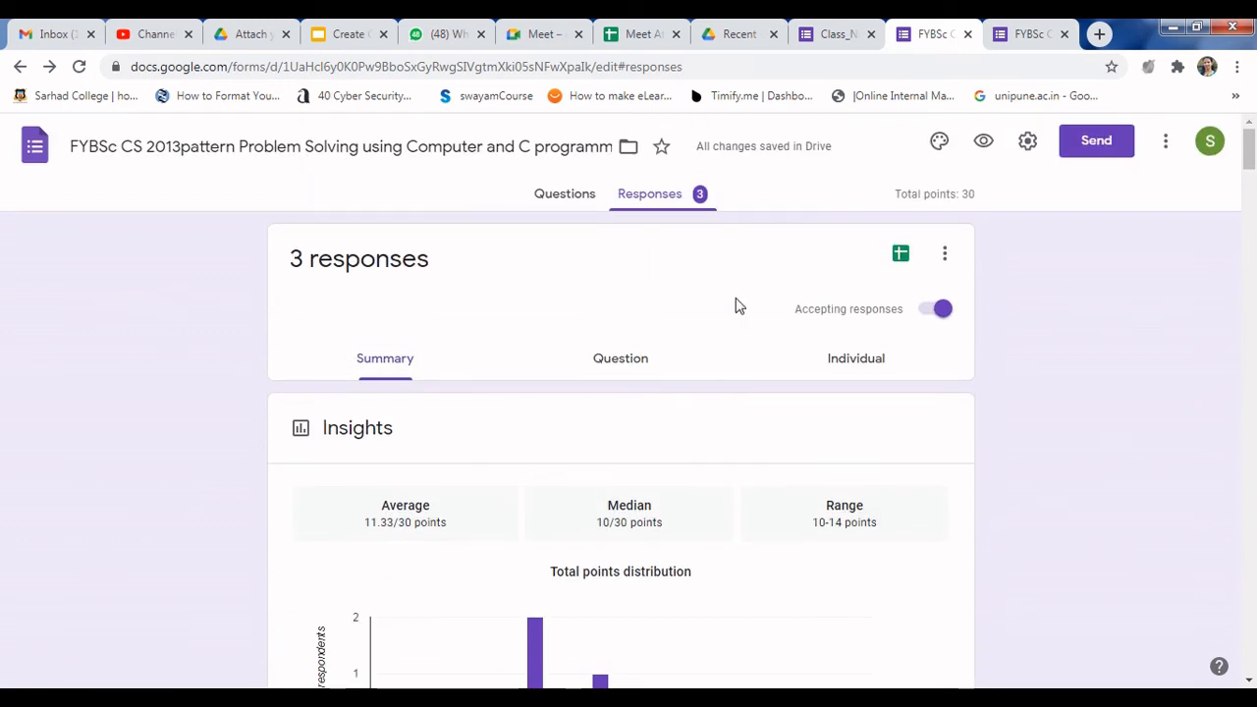
pyautogui.click(899, 262)
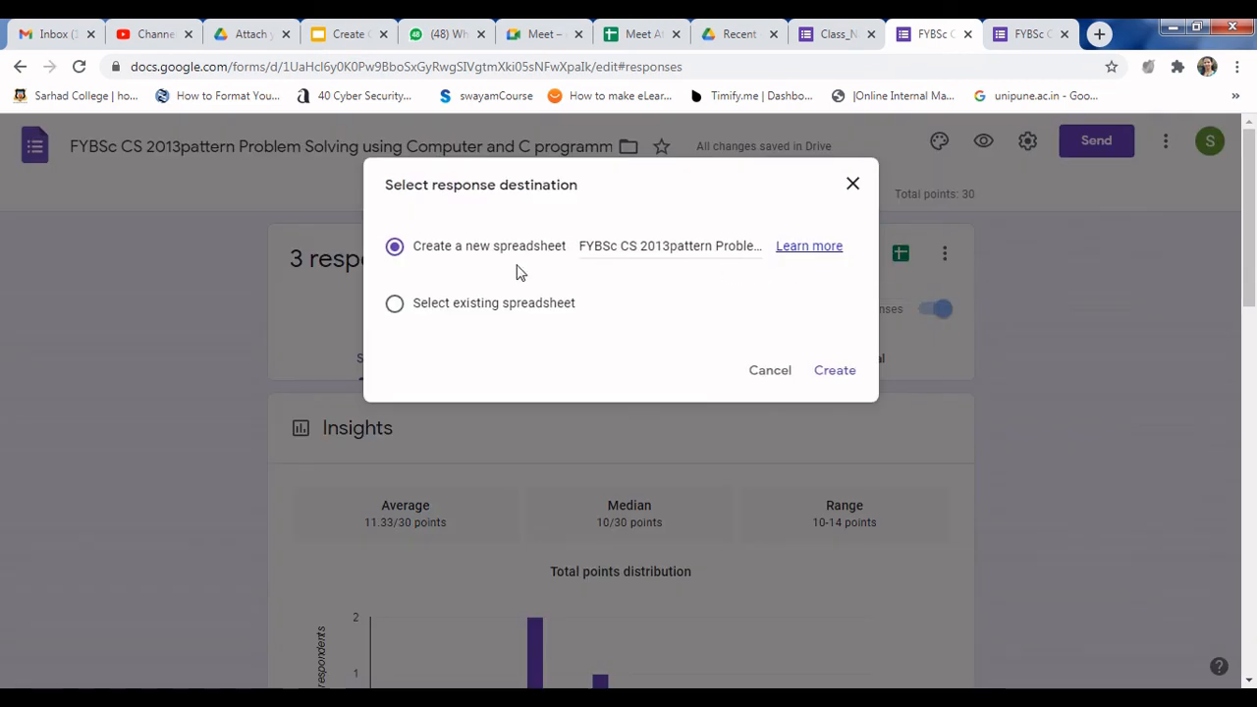
pyautogui.click(837, 380)
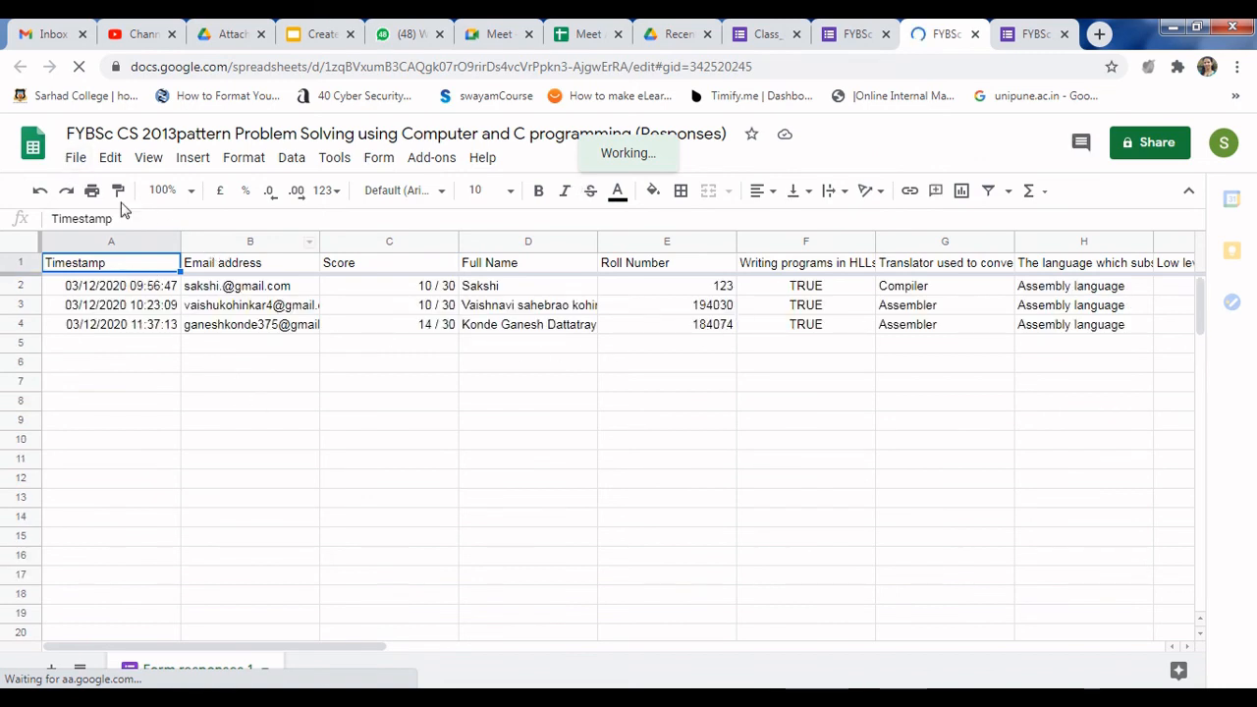
# Check the download formats available for the responses spreadsheet and dismiss them without downloading
pyautogui.click(74, 163)
pyautogui.moveTo(150, 410)
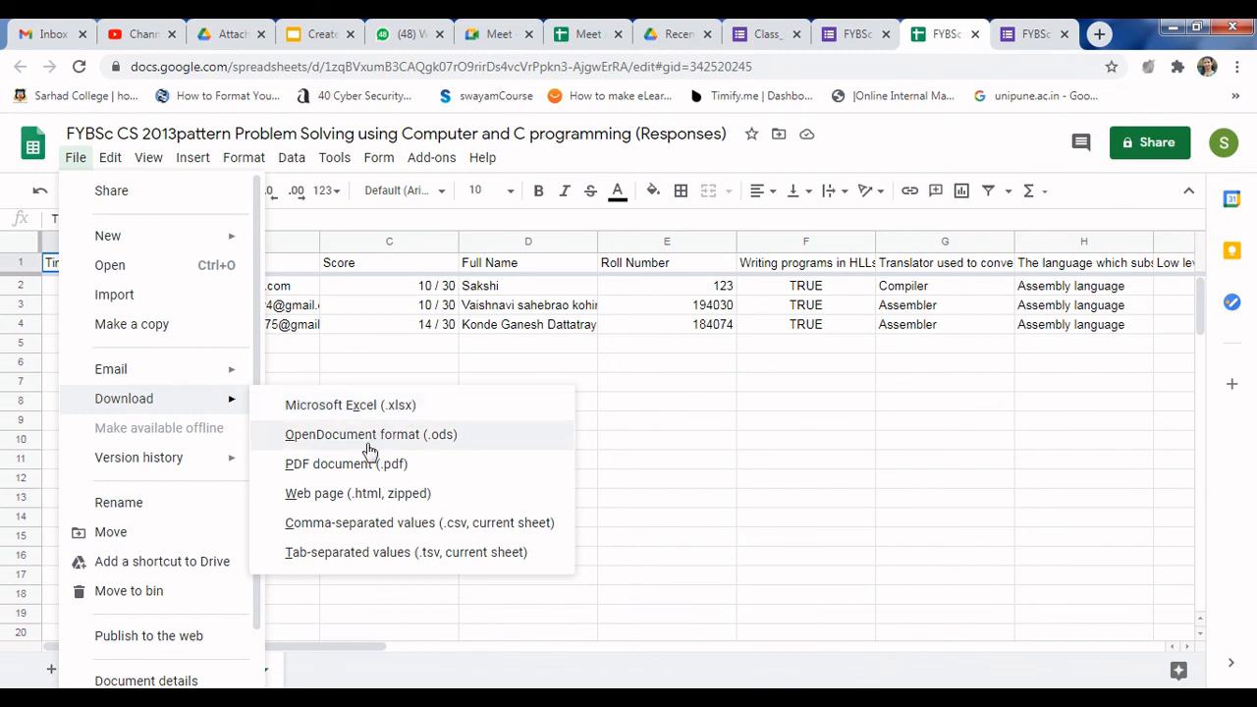
pyautogui.click(643, 405)
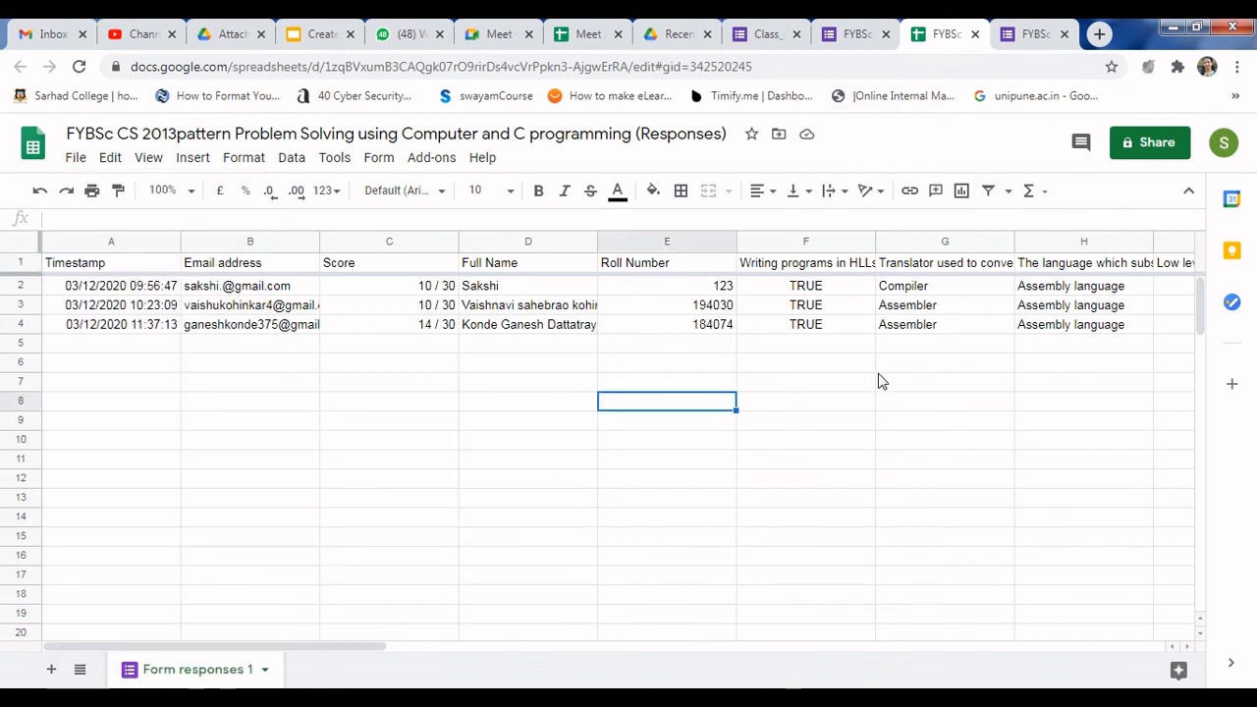
# Close the responses spreadsheet and return to the start of the sample form's questions in Google Forms
pyautogui.hotkey('ctrl', 'w')
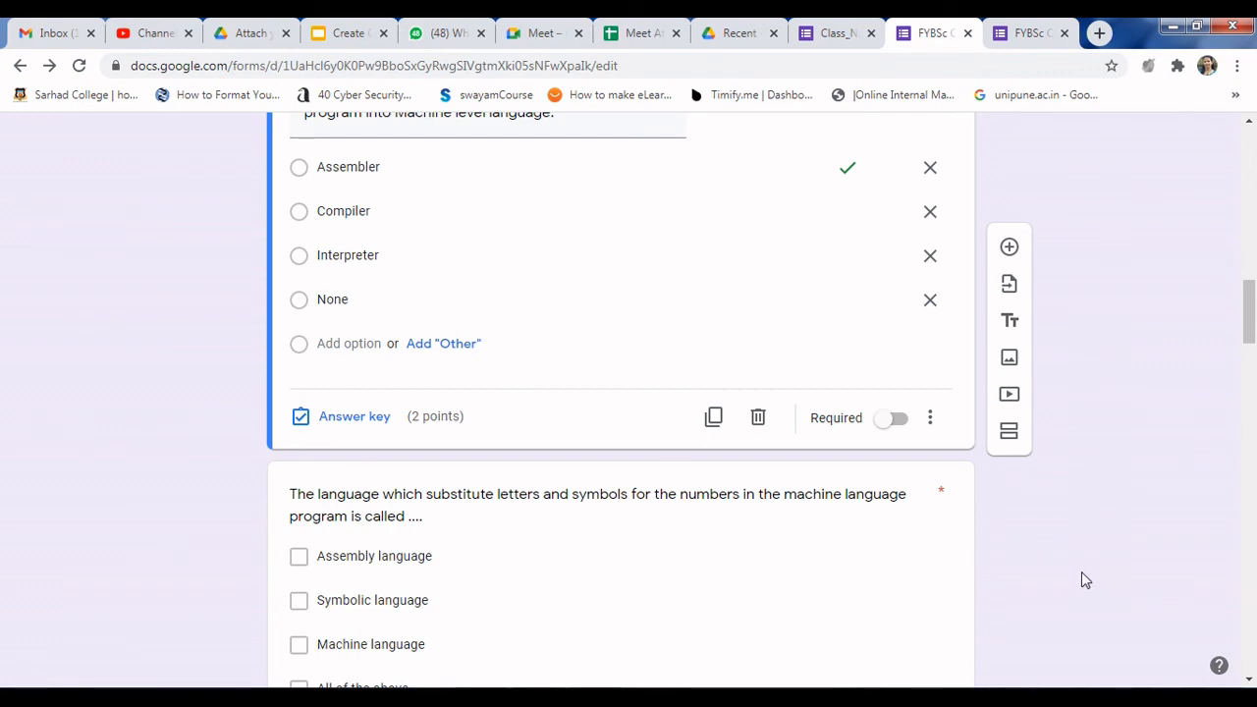
pyautogui.scroll(4, 1083, 575)
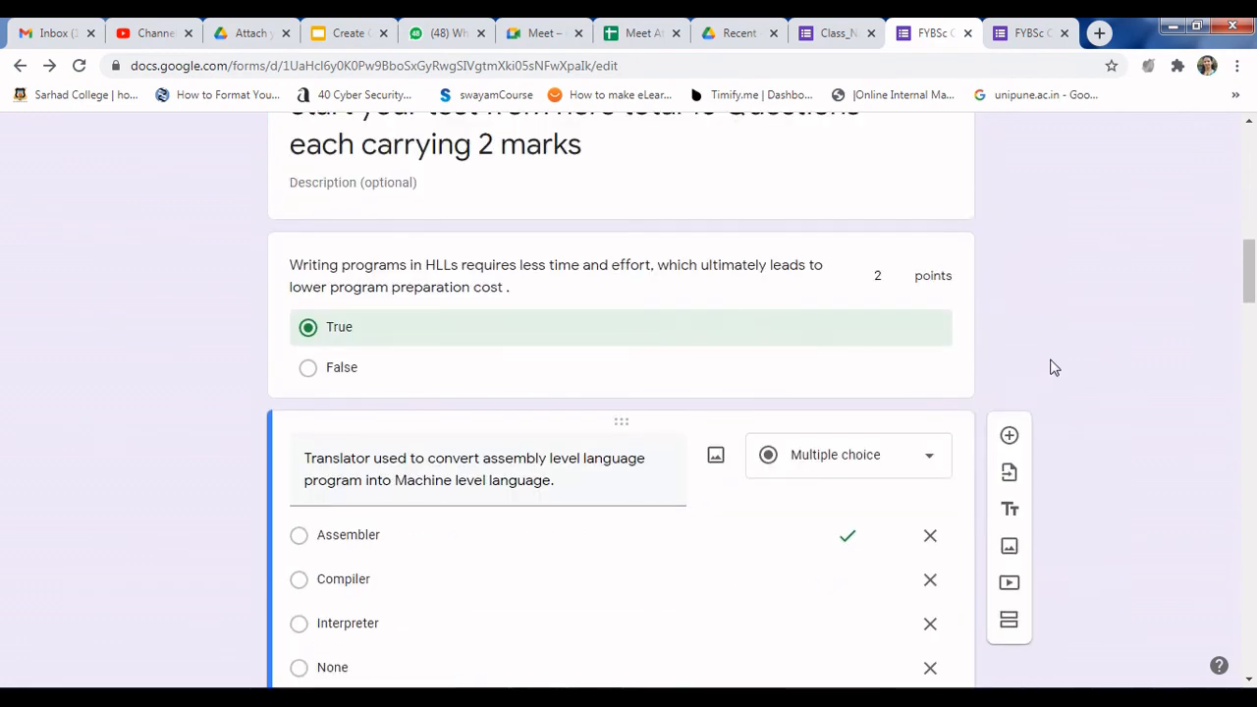
pyautogui.scroll(10, 1052, 373)
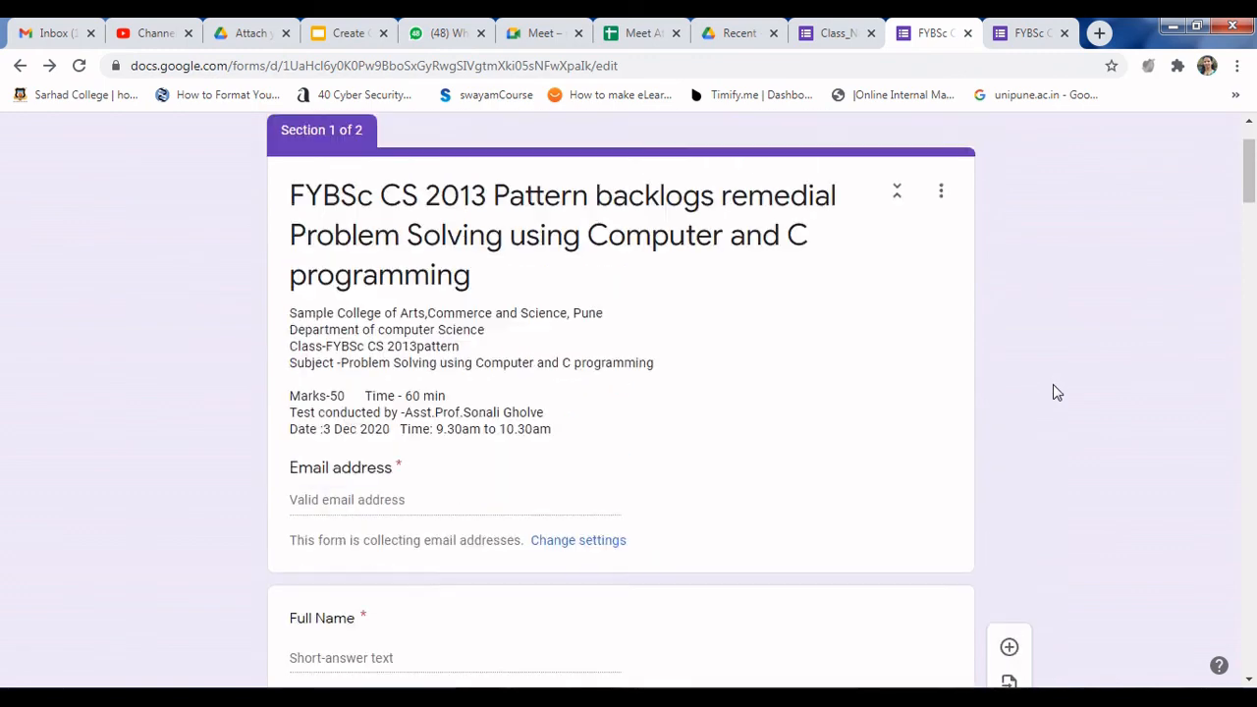
pyautogui.scroll(2, 1053, 393)
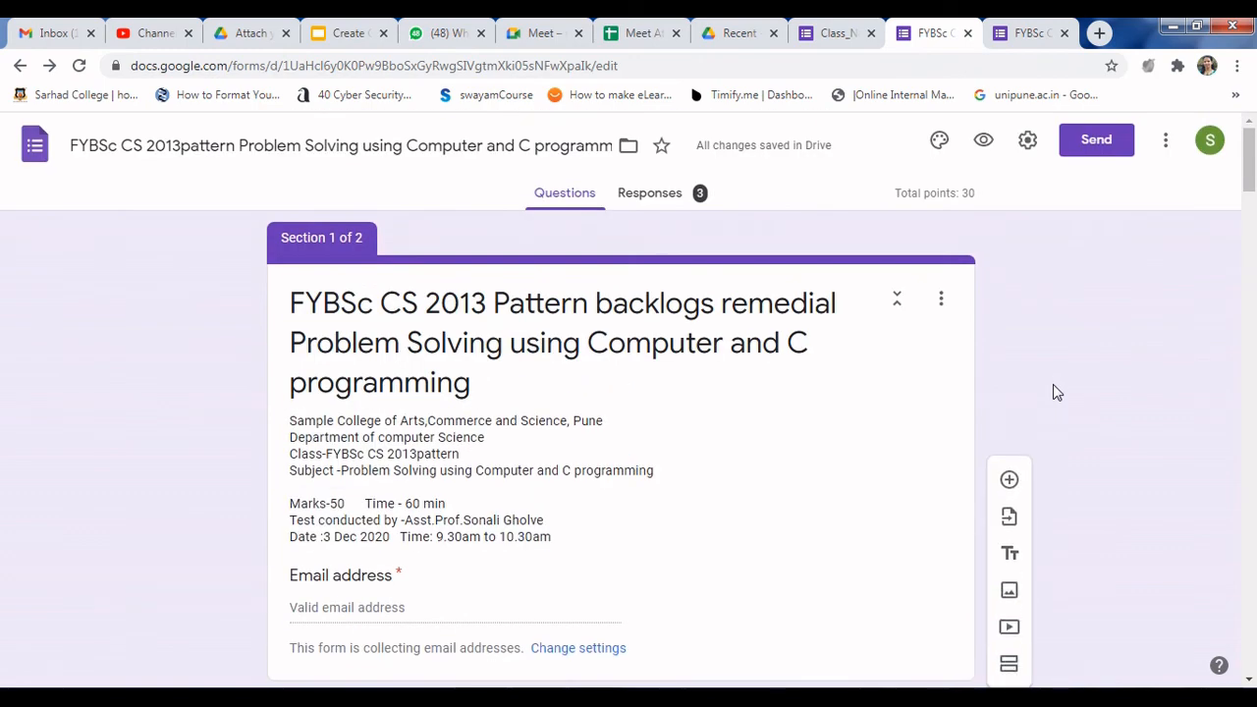